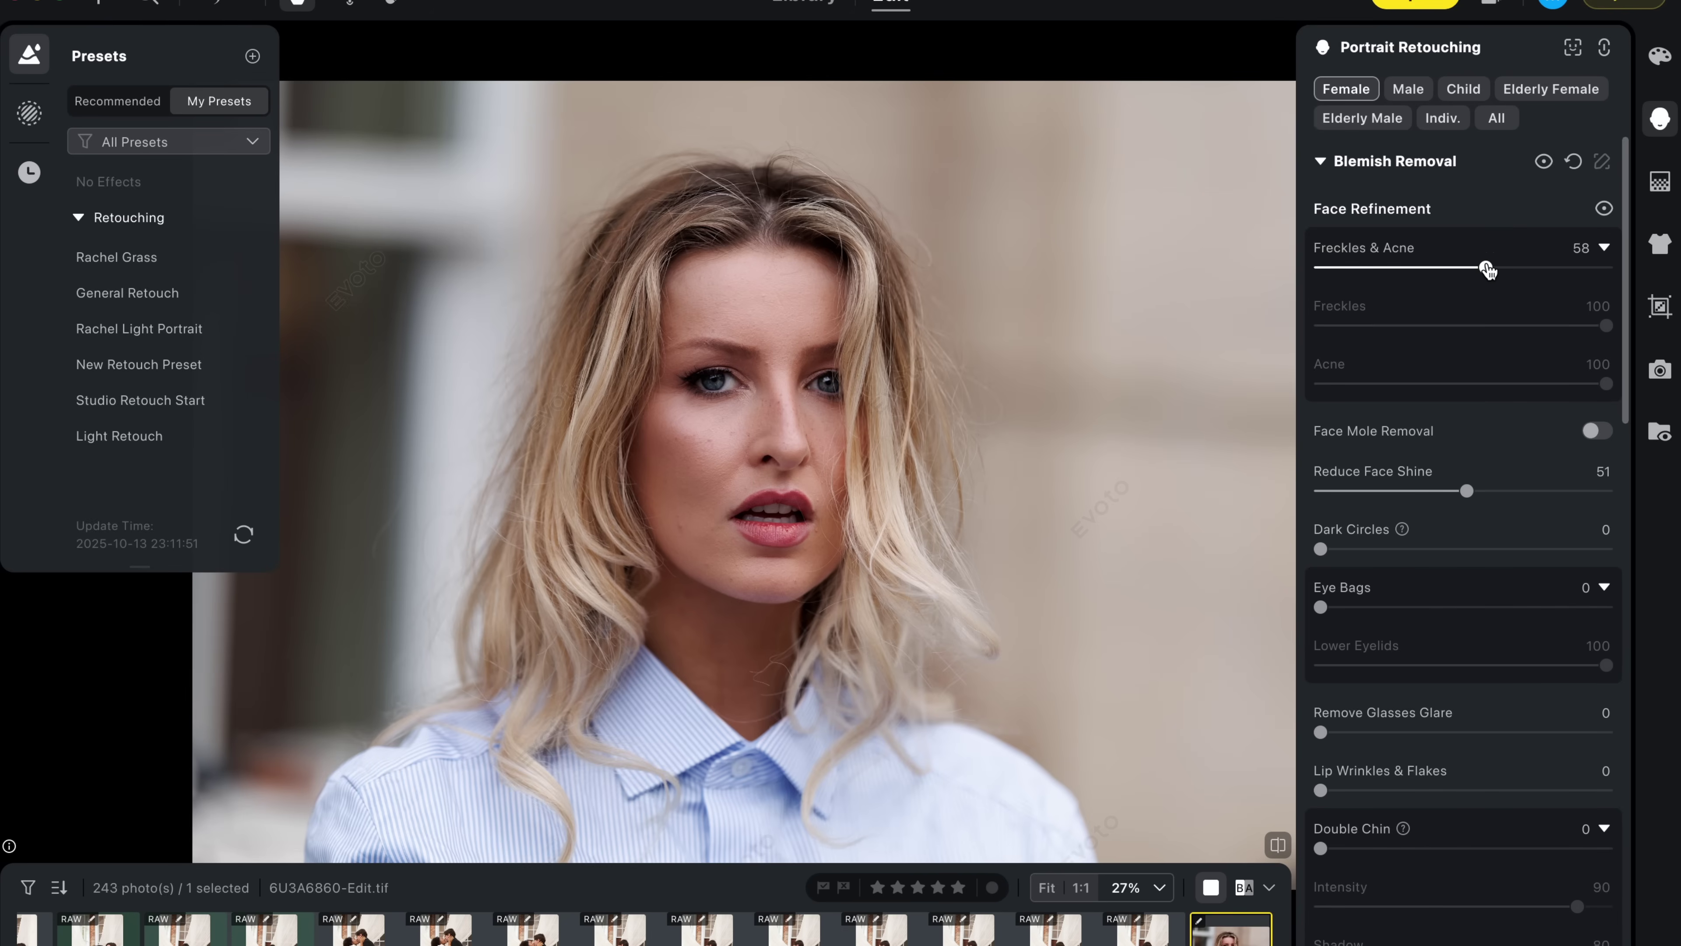
Step: Raise Freckles & Acne smoothing slightly, then move two photos ahead in the culled Lark filmstrip
{"action": "left_click_drag", "start_coordinate": [1514, 270], "coordinate": [1516, 269]}
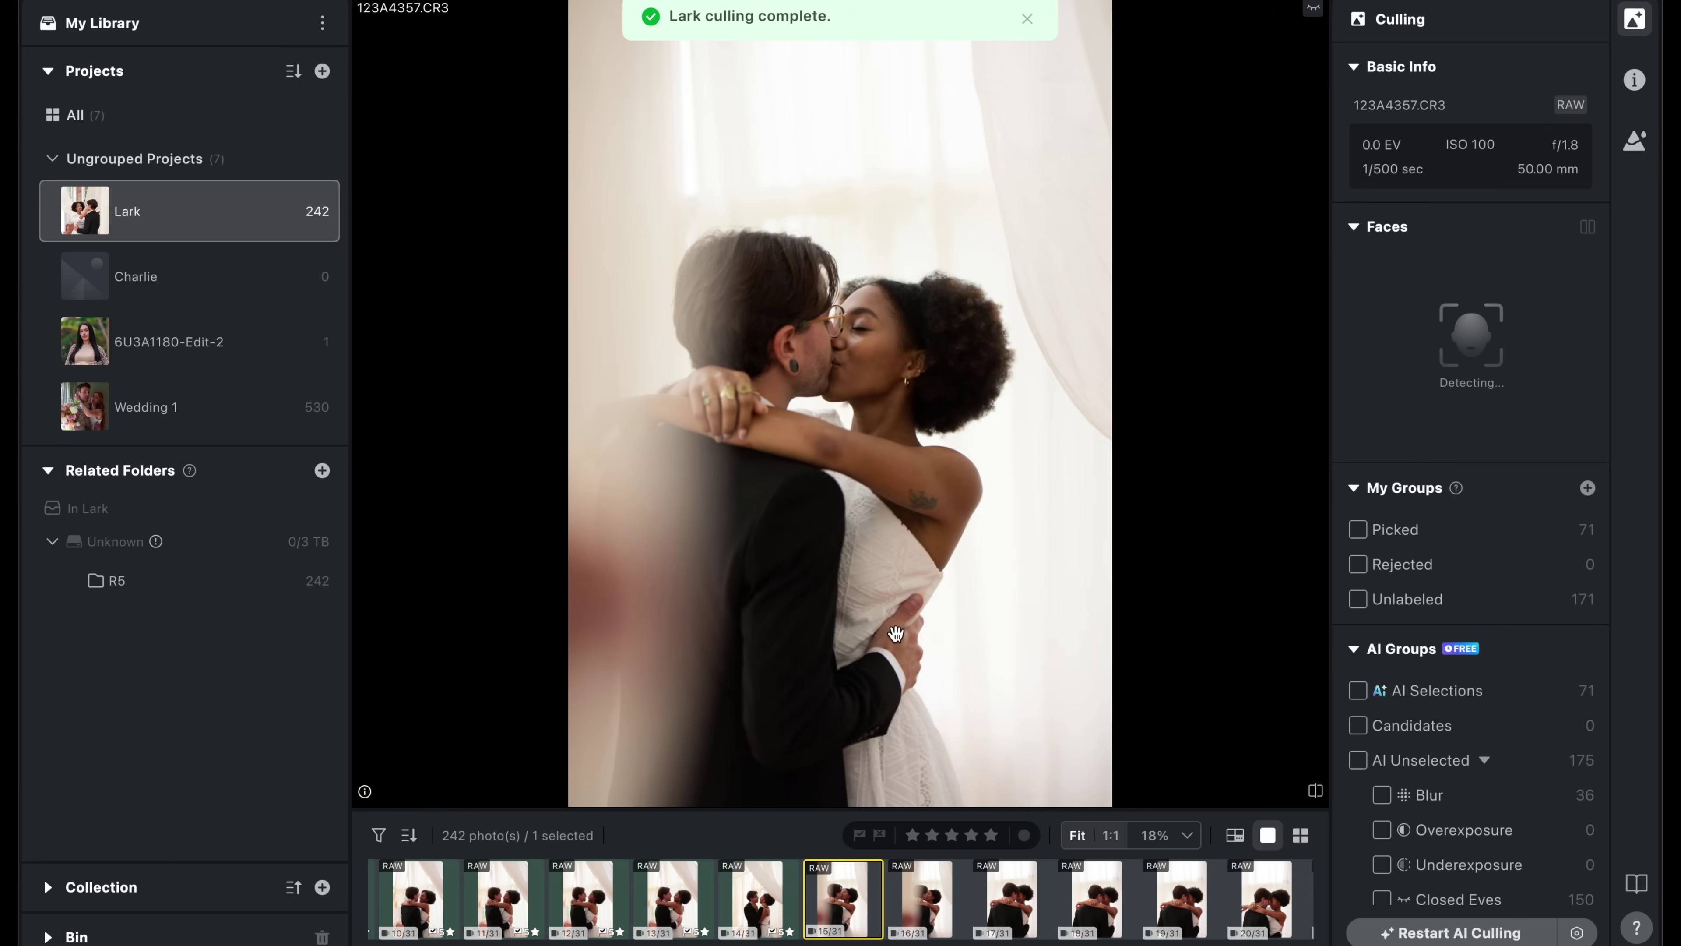
{"action": "key", "text": "Right"}
{"action": "key", "text": "Right"}
{"action": "key", "text": "Right"}
{"action": "key", "text": "Right"}
{"action": "key", "text": "Right"}
{"action": "key", "text": "Right"}
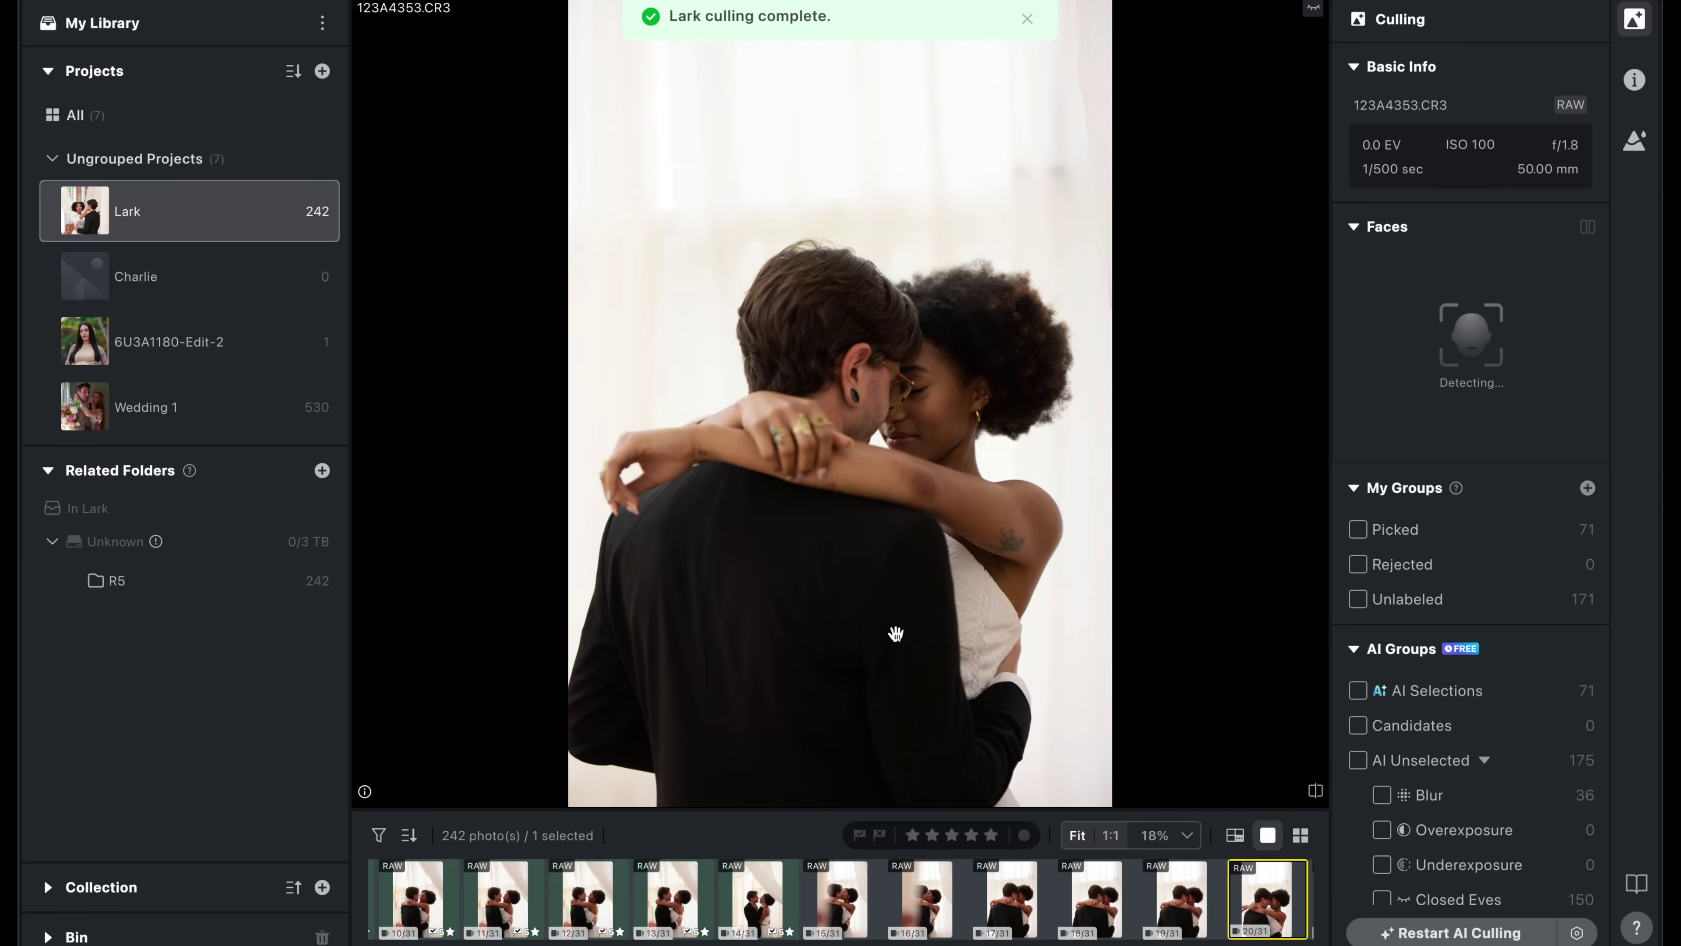
{"action": "key", "text": "Right"}
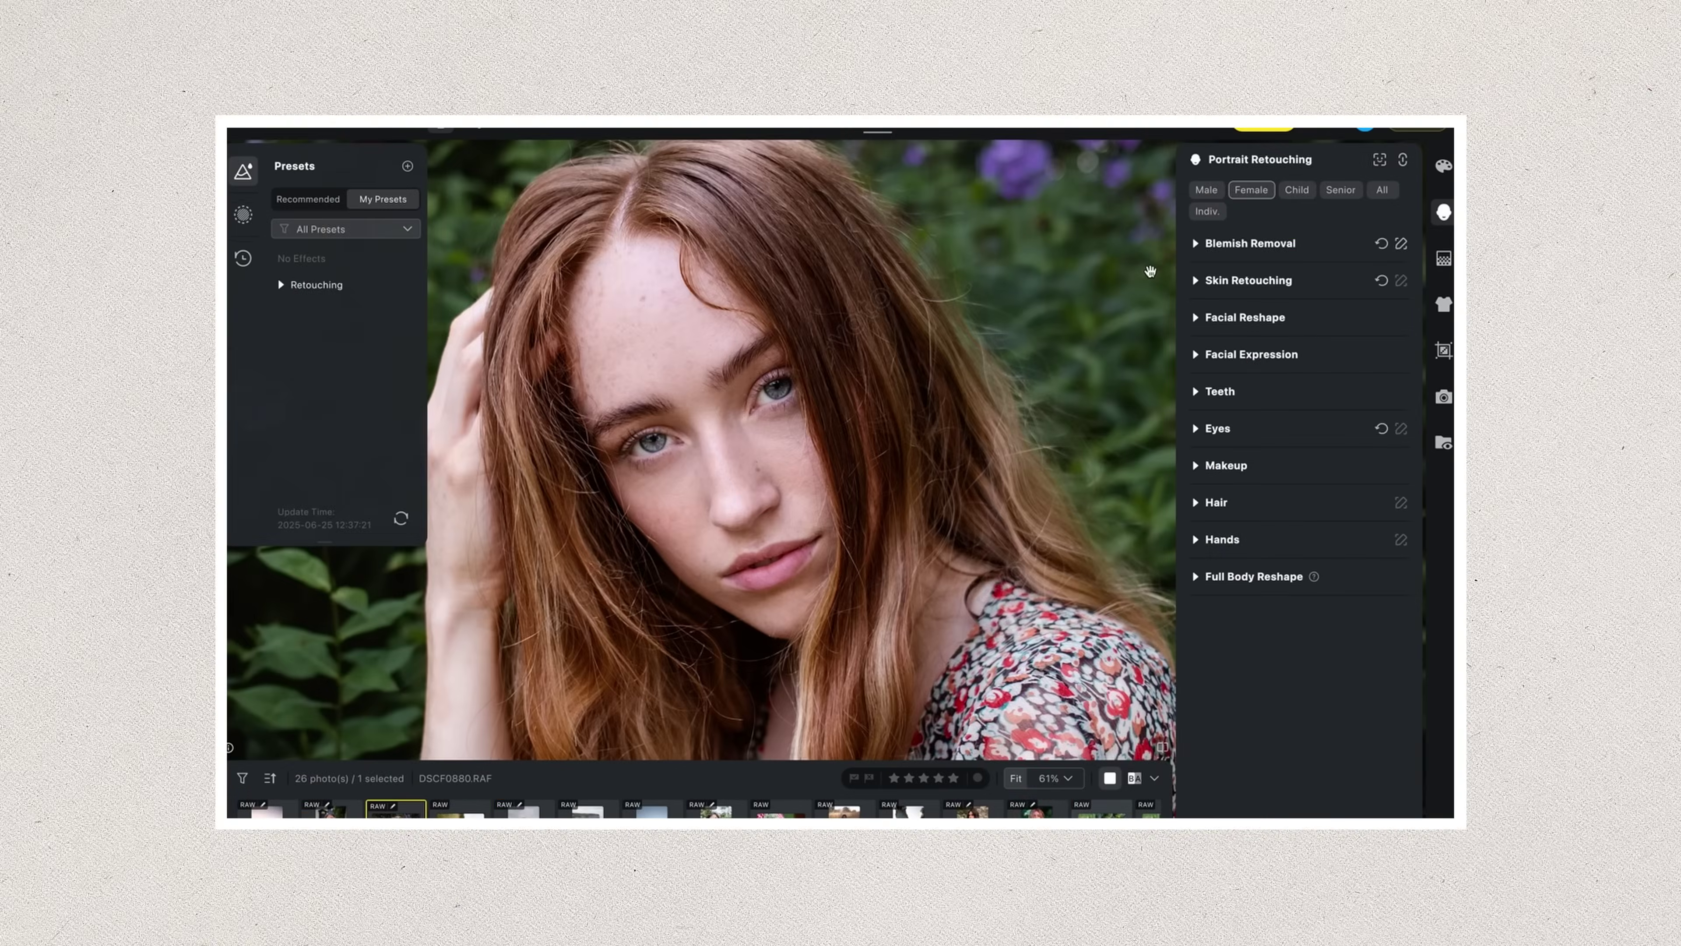
Step: Under Blemish Removal, push the Freckles & Acne slider close to its maximum
{"action": "left_click", "coordinate": [1198, 243]}
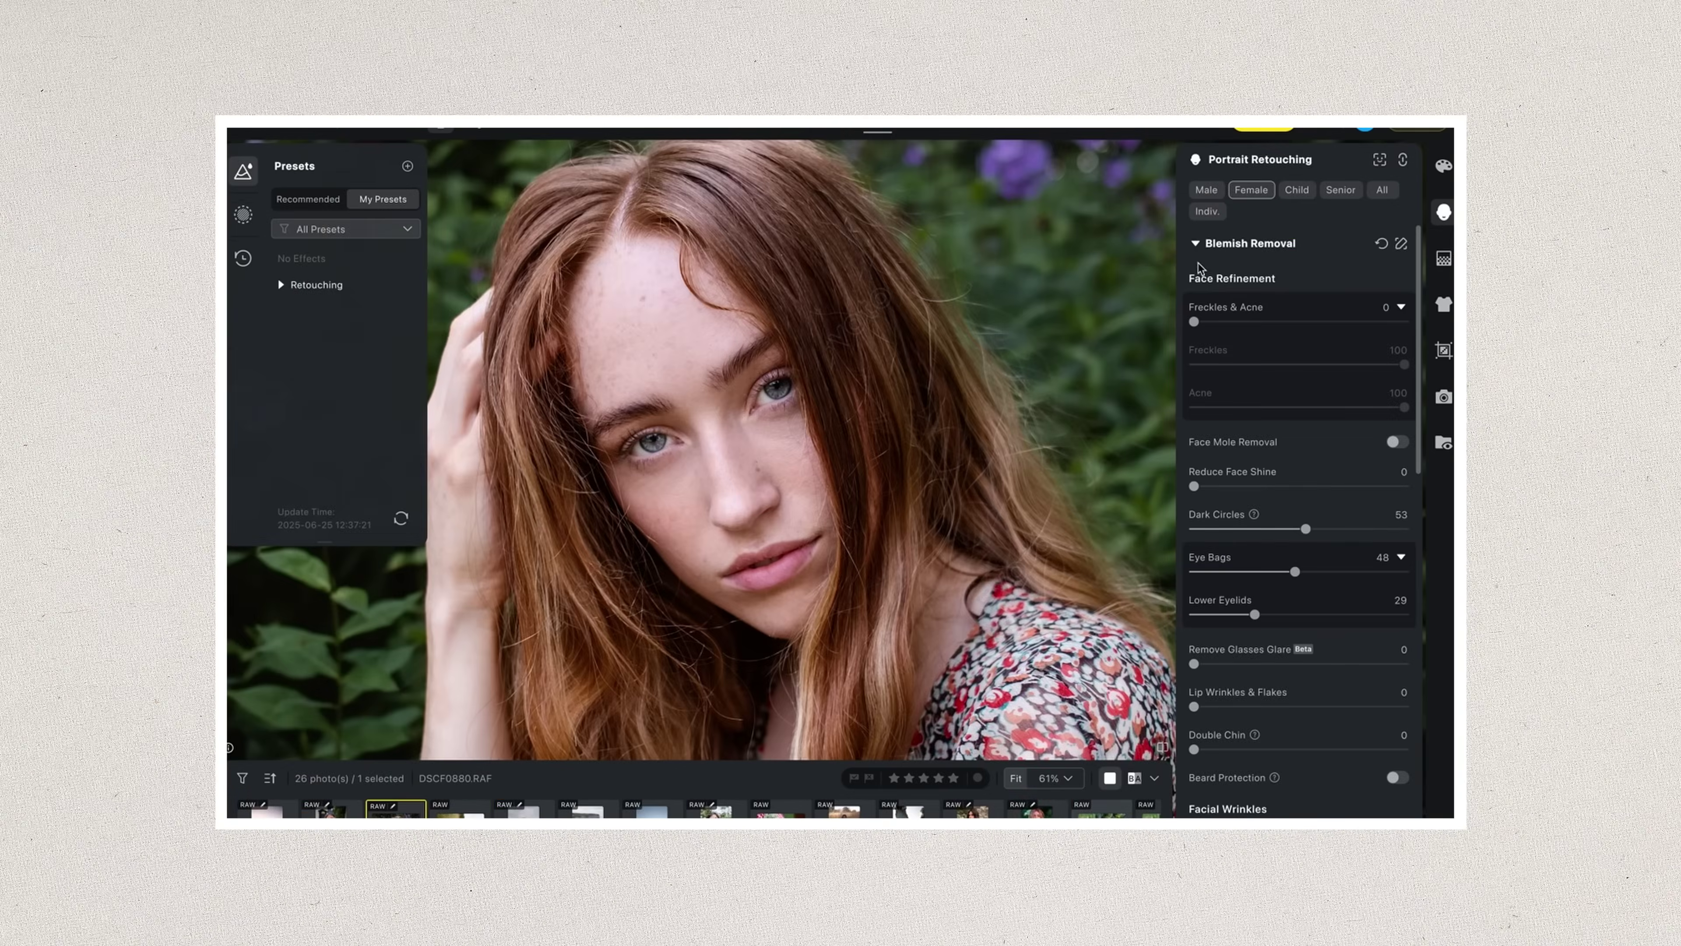
{"action": "left_click_drag", "start_coordinate": [1198, 323], "coordinate": [1404, 323]}
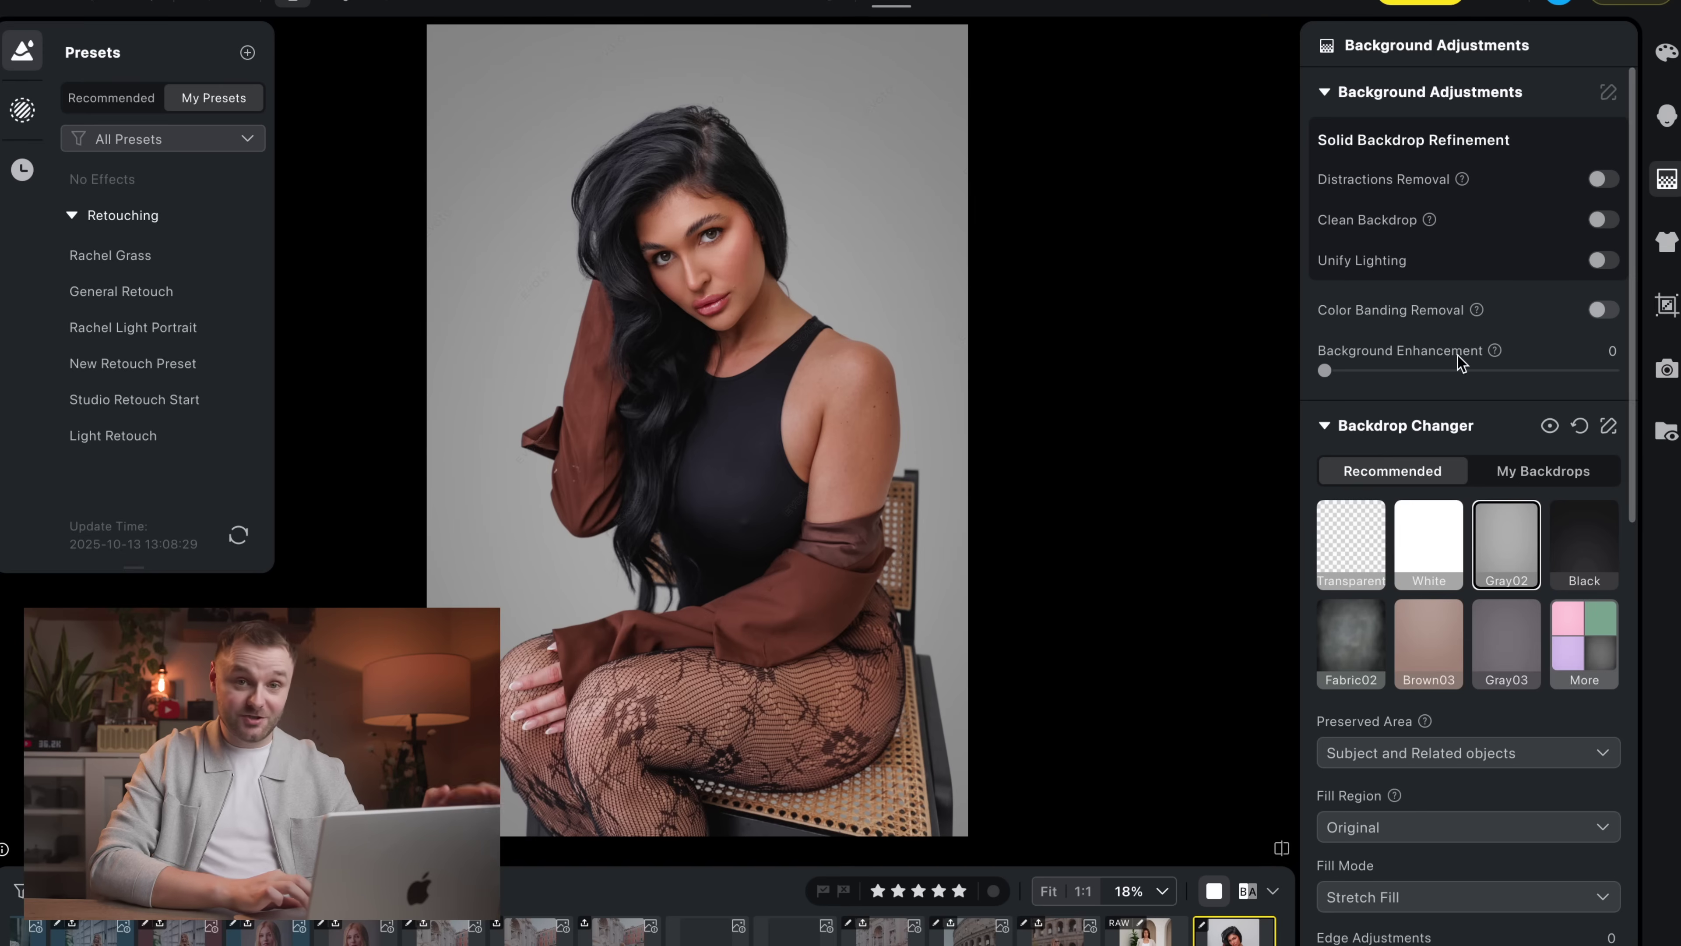
Step: Switch the gray Backdrop Changer replacement off and on repeatedly to compare it against the original white background
{"action": "left_click", "coordinate": [1550, 428]}
{"action": "left_click", "coordinate": [1551, 427]}
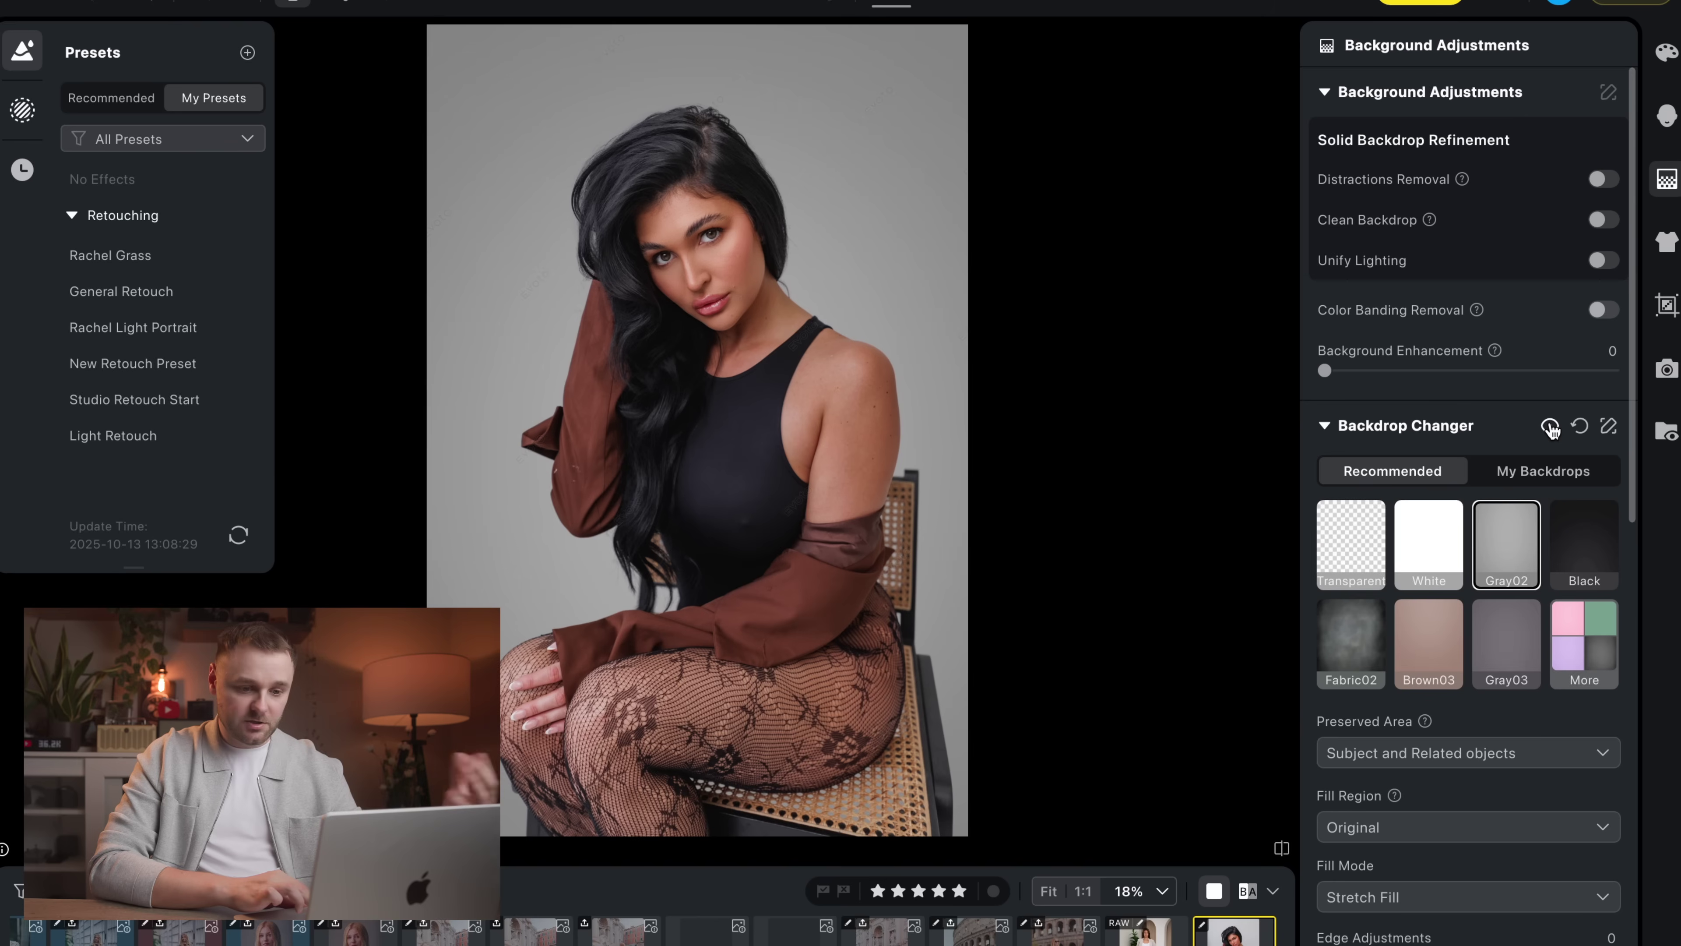
{"action": "left_click", "coordinate": [1551, 427]}
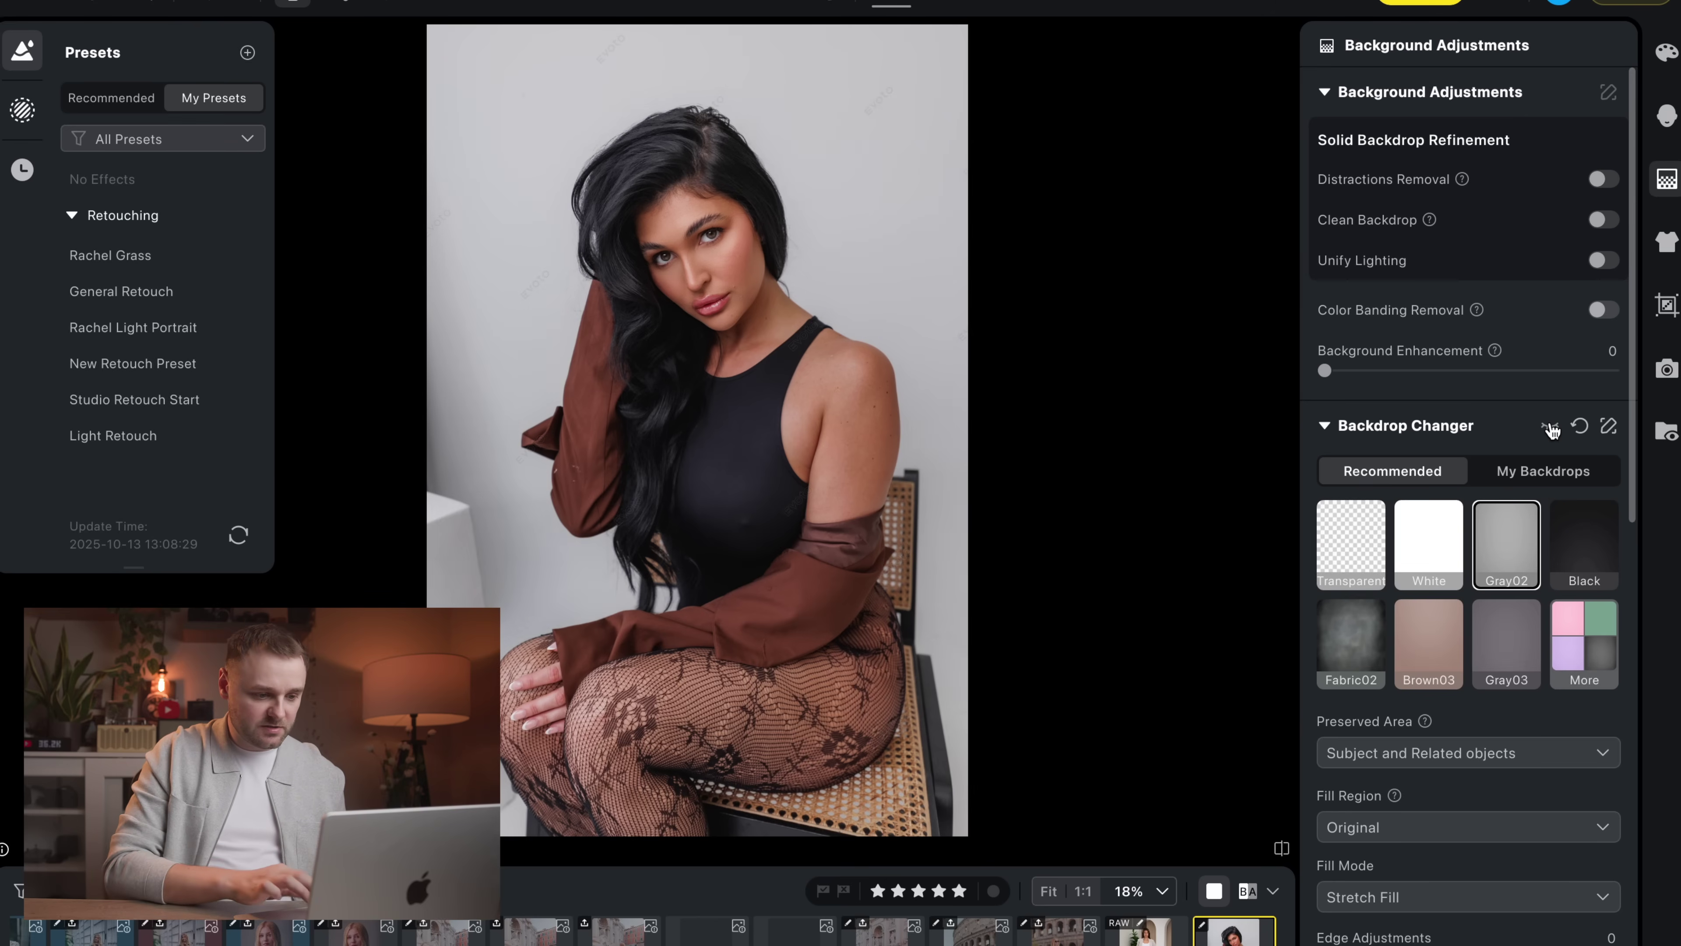
{"action": "left_click", "coordinate": [1551, 427]}
{"action": "left_click", "coordinate": [1550, 428]}
{"action": "left_click", "coordinate": [1551, 428]}
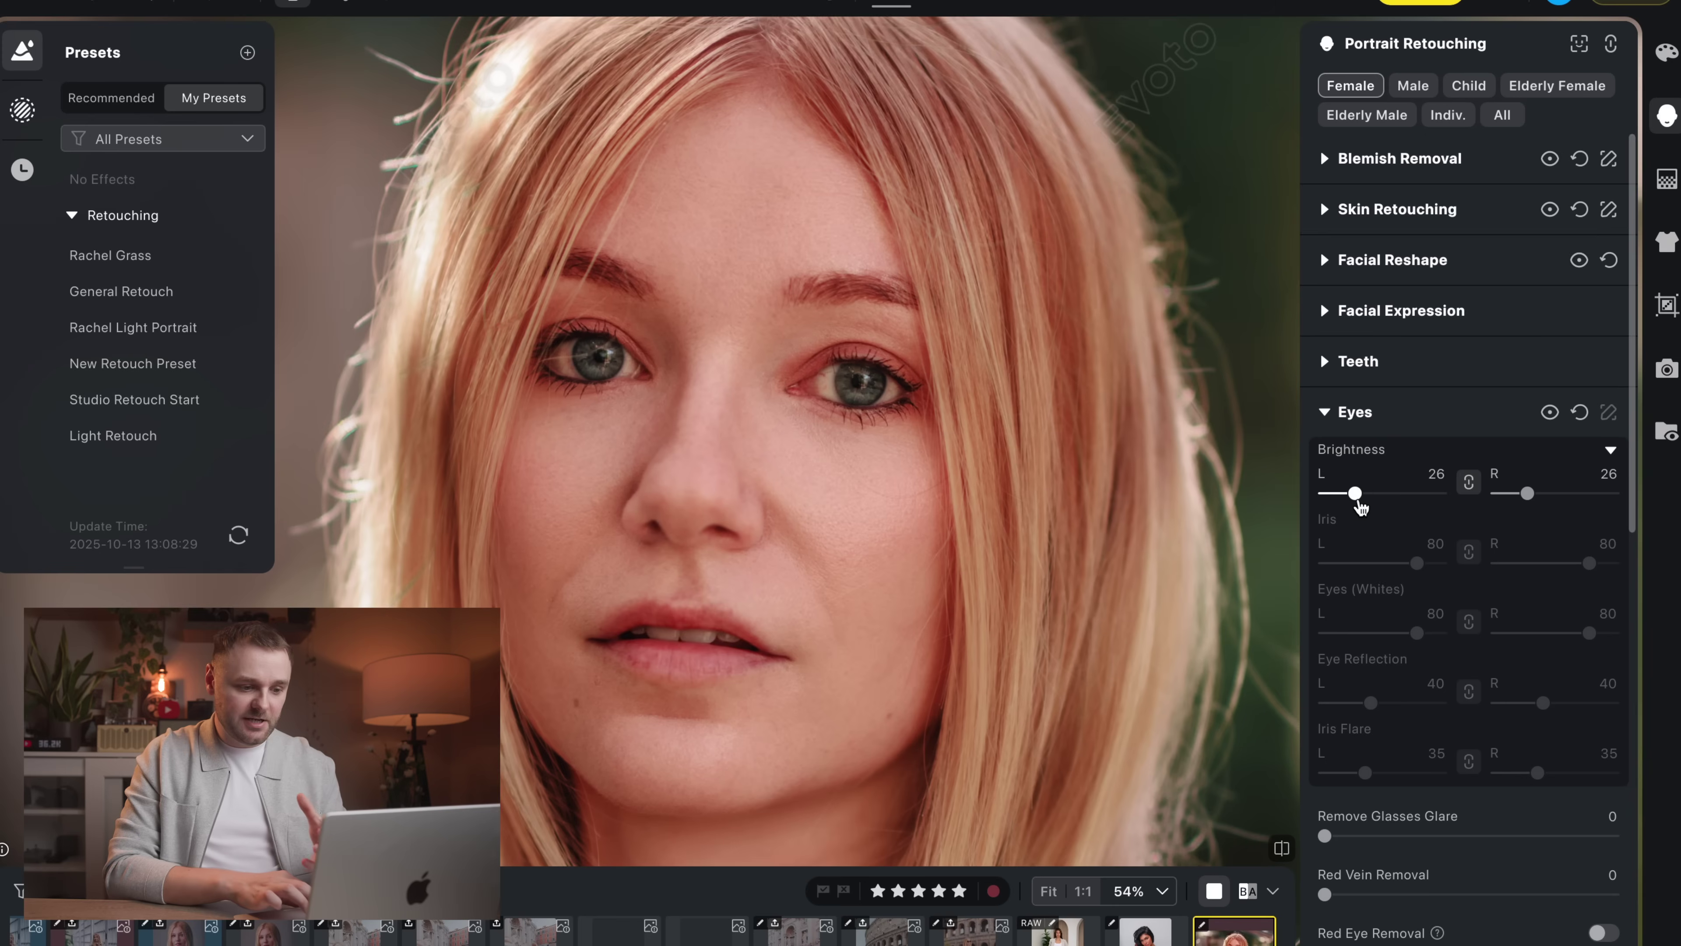
Step: Lower the linked Brightness L/R eye slider from 26 to 24
{"action": "left_click_drag", "start_coordinate": [1379, 513], "coordinate": [1375, 513]}
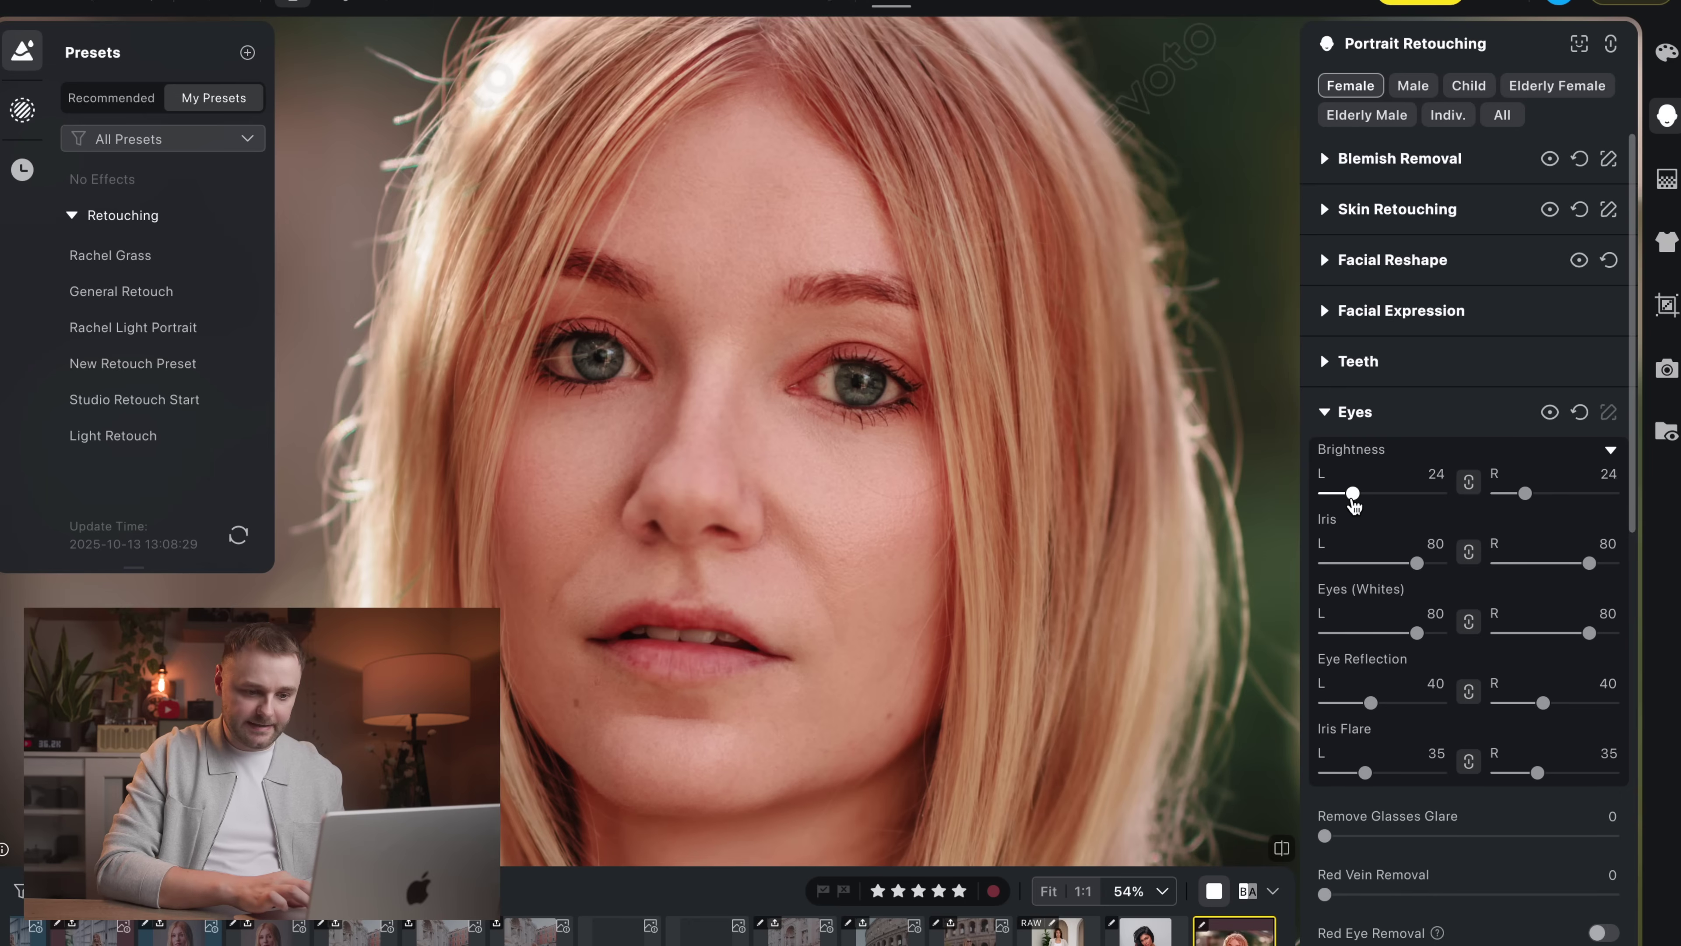
{"action": "scroll", "coordinate": [980, 567], "scroll_direction": "down", "scroll_amount": 5}
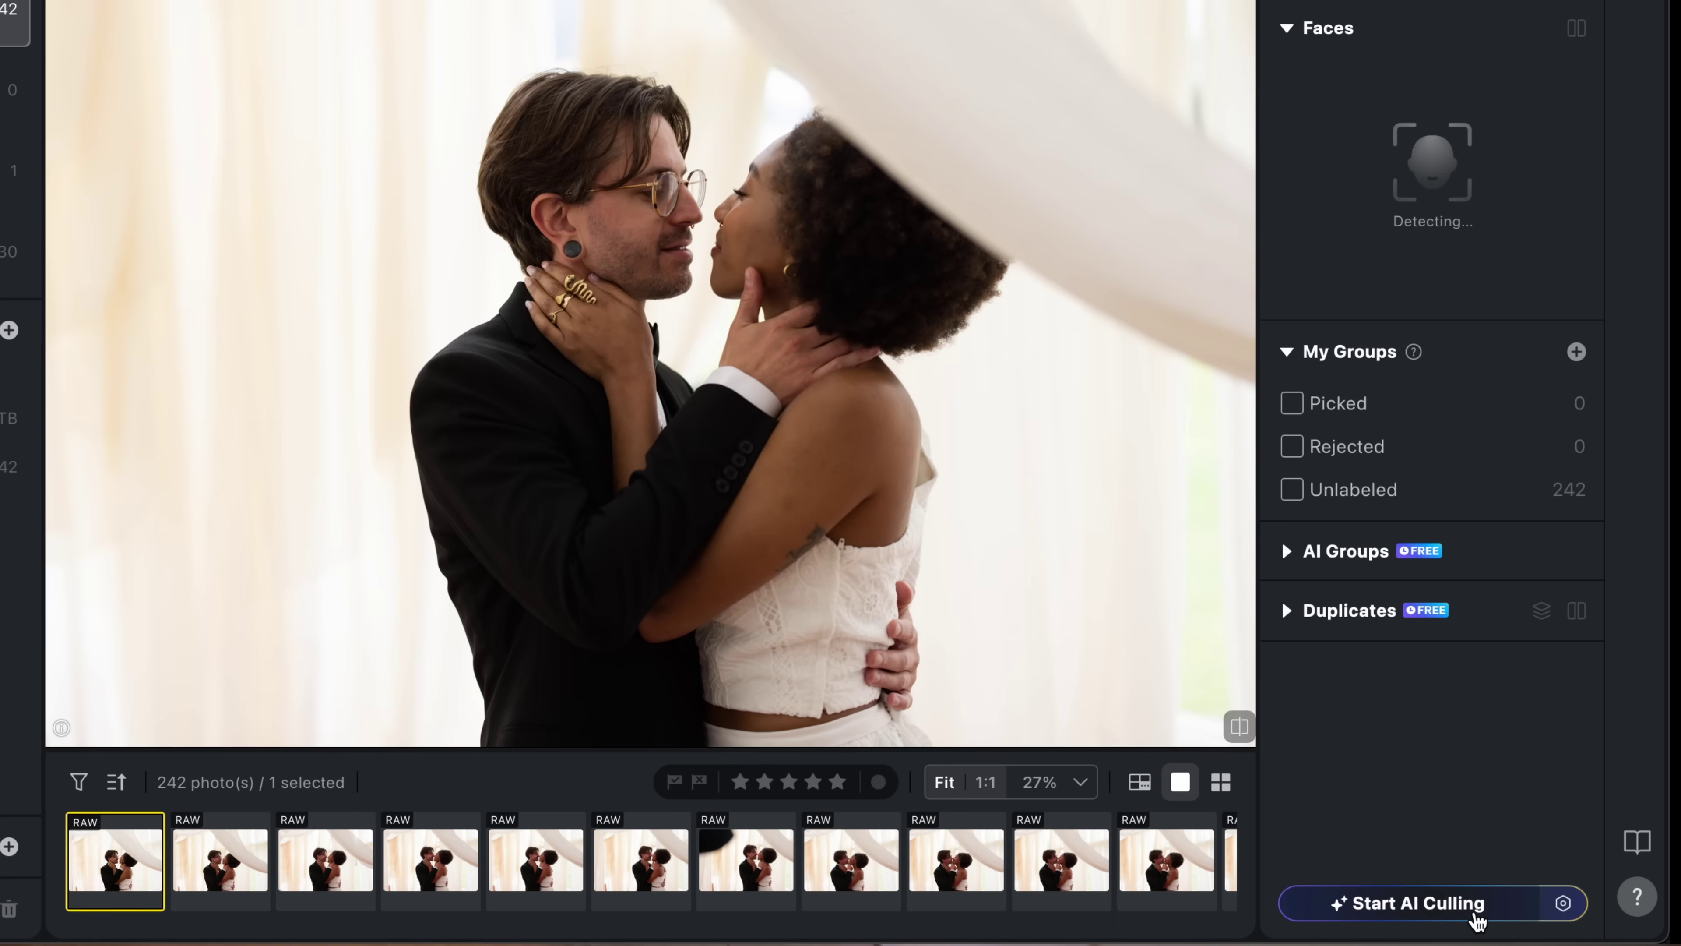
Step: Run AI culling on the 242-photo Lark project and step through the culled photos
{"action": "left_click", "coordinate": [1477, 918]}
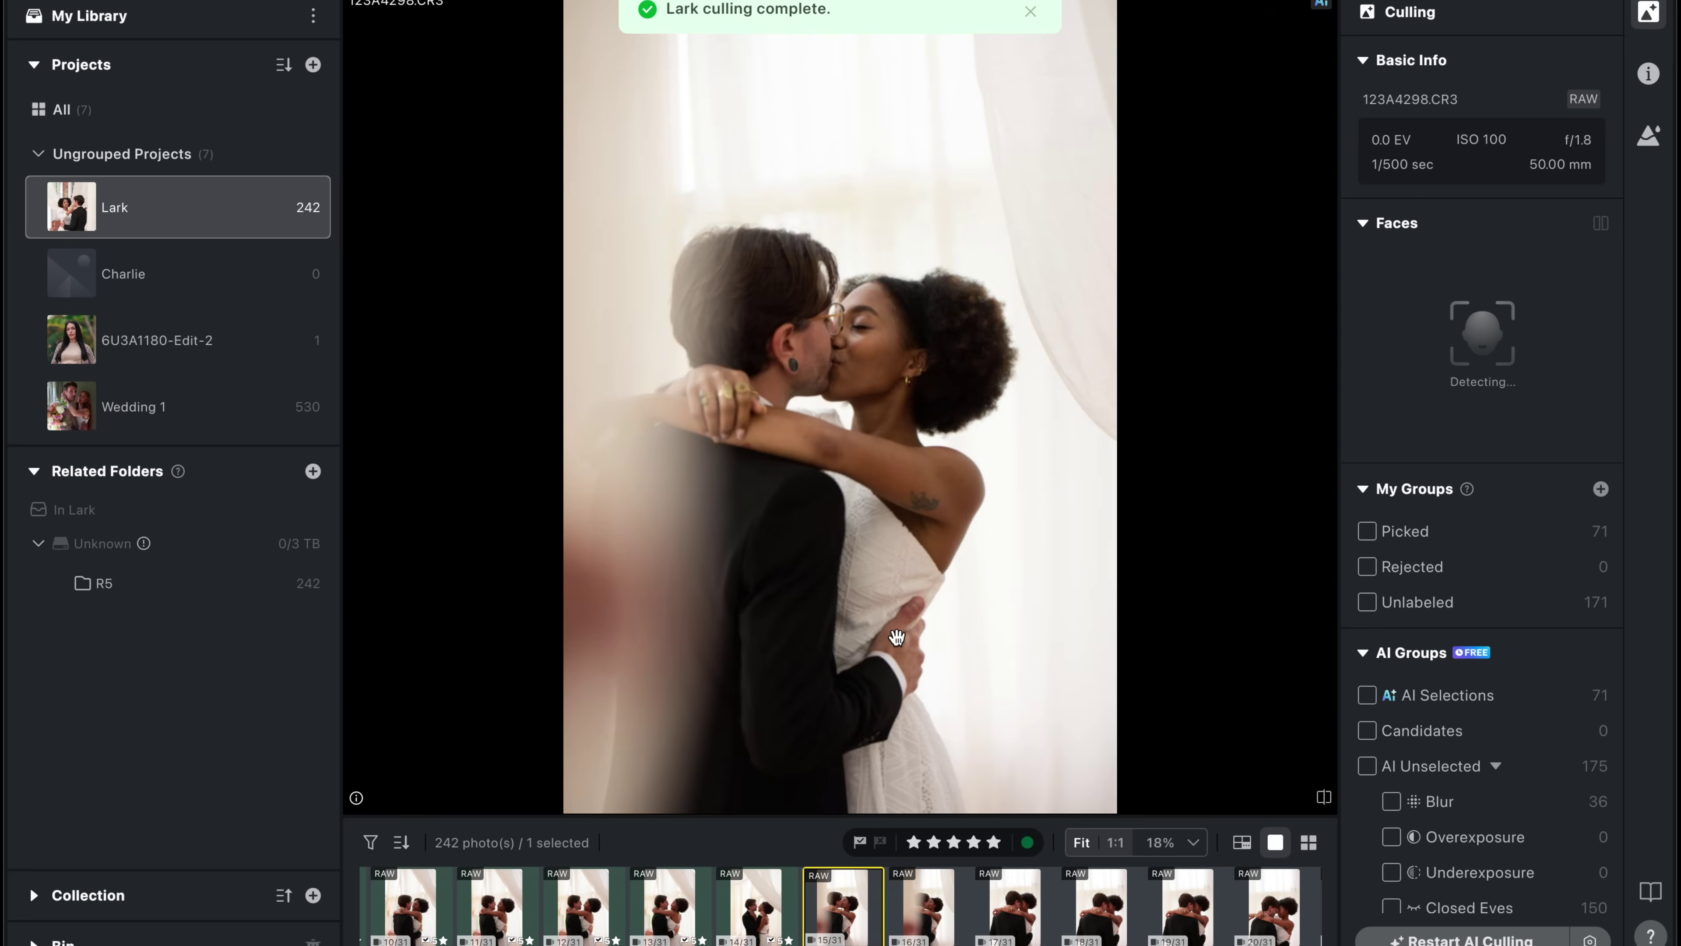
{"action": "key", "text": "Right"}
{"action": "key", "text": "Right"}
{"action": "key", "text": "Right"}
{"action": "key", "text": "Right"}
{"action": "key", "text": "Right"}
{"action": "key", "text": "Right"}
{"action": "key", "text": "Right"}
{"action": "key", "text": "Right"}
{"action": "key", "text": "Right"}
{"action": "key", "text": "Right"}
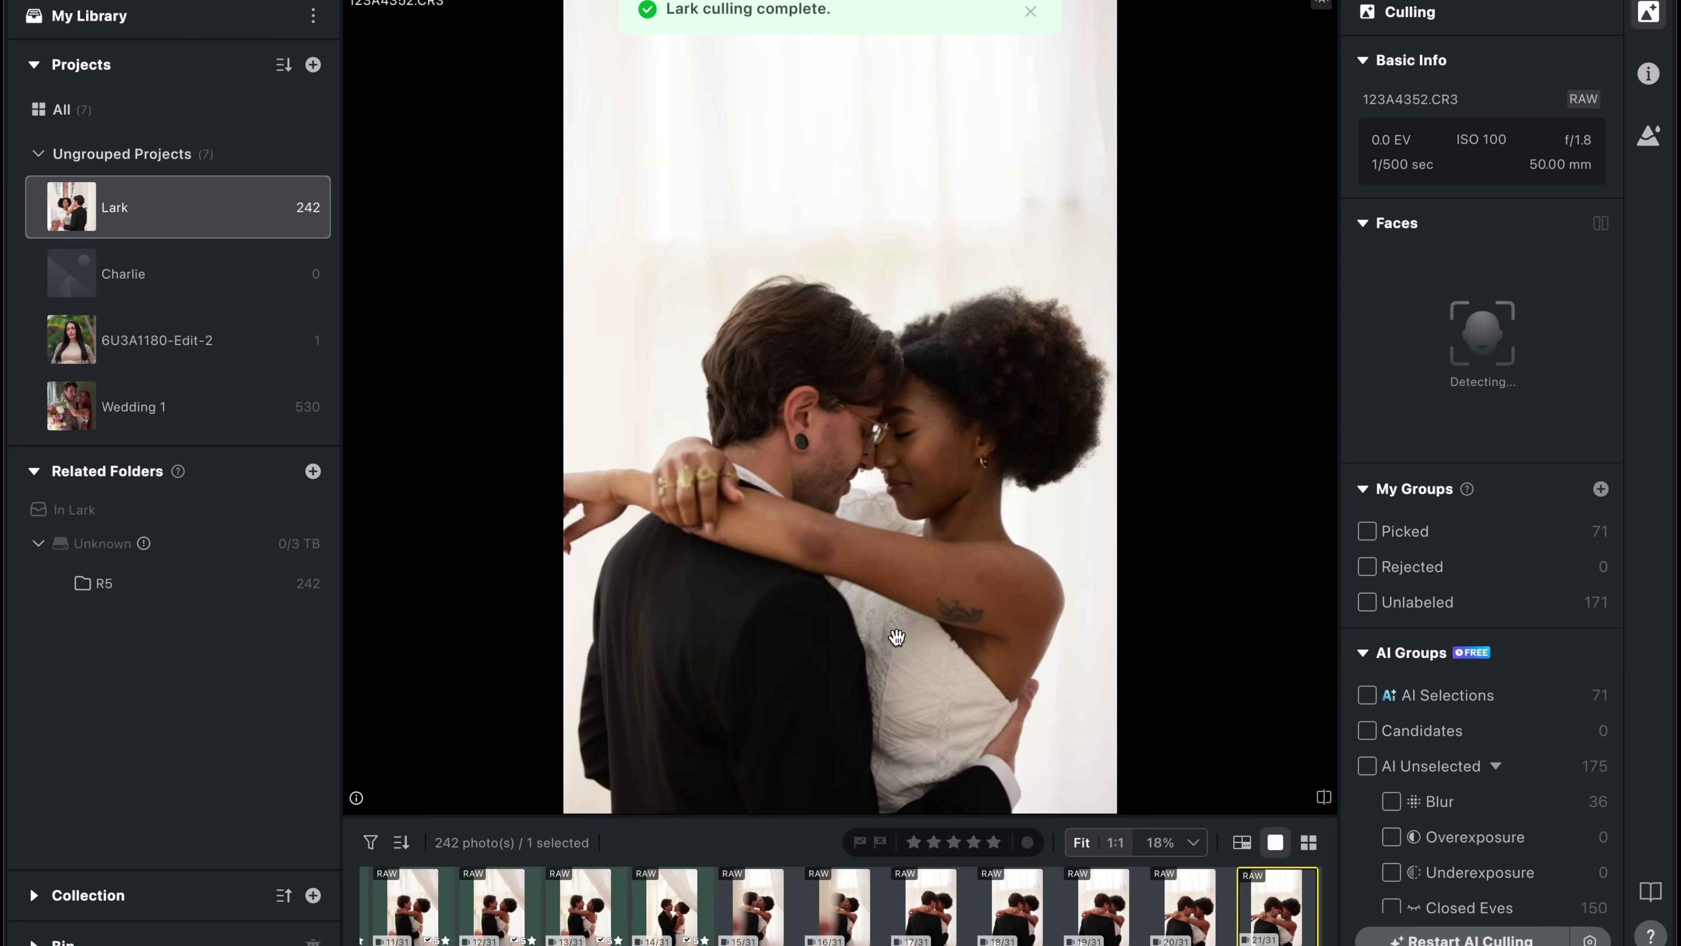
{"action": "key", "text": "Right"}
{"action": "key", "text": "Right"}
{"action": "key", "text": "Right"}
{"action": "key", "text": "Right"}
{"action": "key", "text": "Right"}
{"action": "key", "text": "Right"}
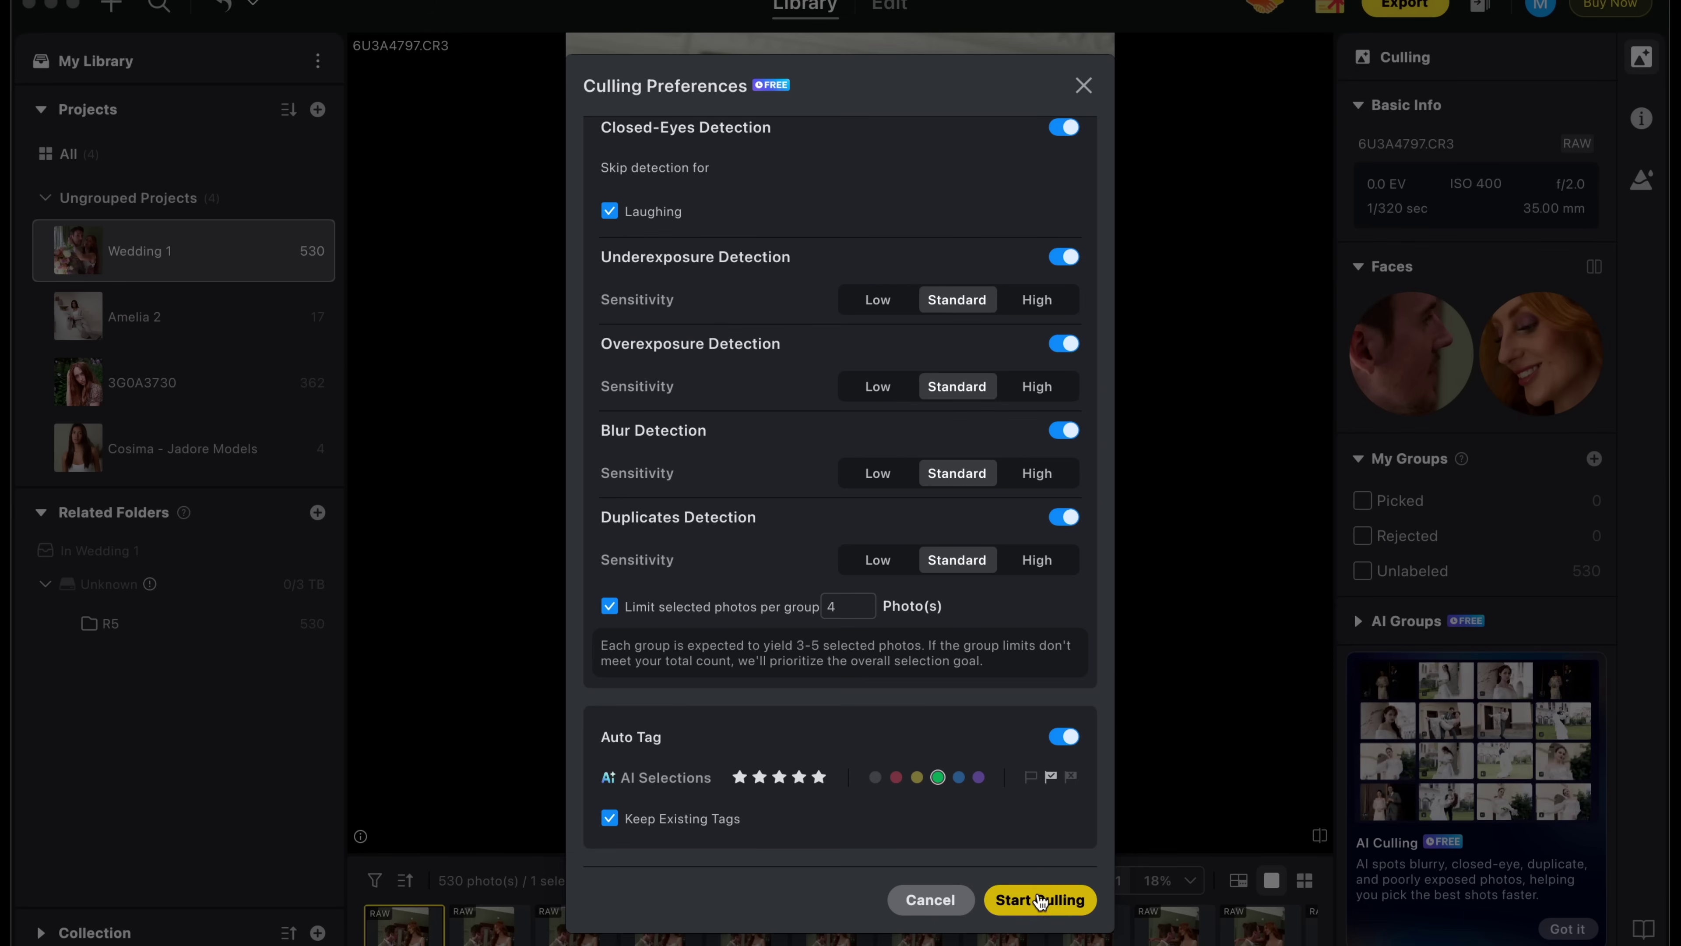
Step: Start culling for Wedding 1 and enable Closed-Eyes Detection in Culling Preferences
{"action": "left_click", "coordinate": [1041, 902]}
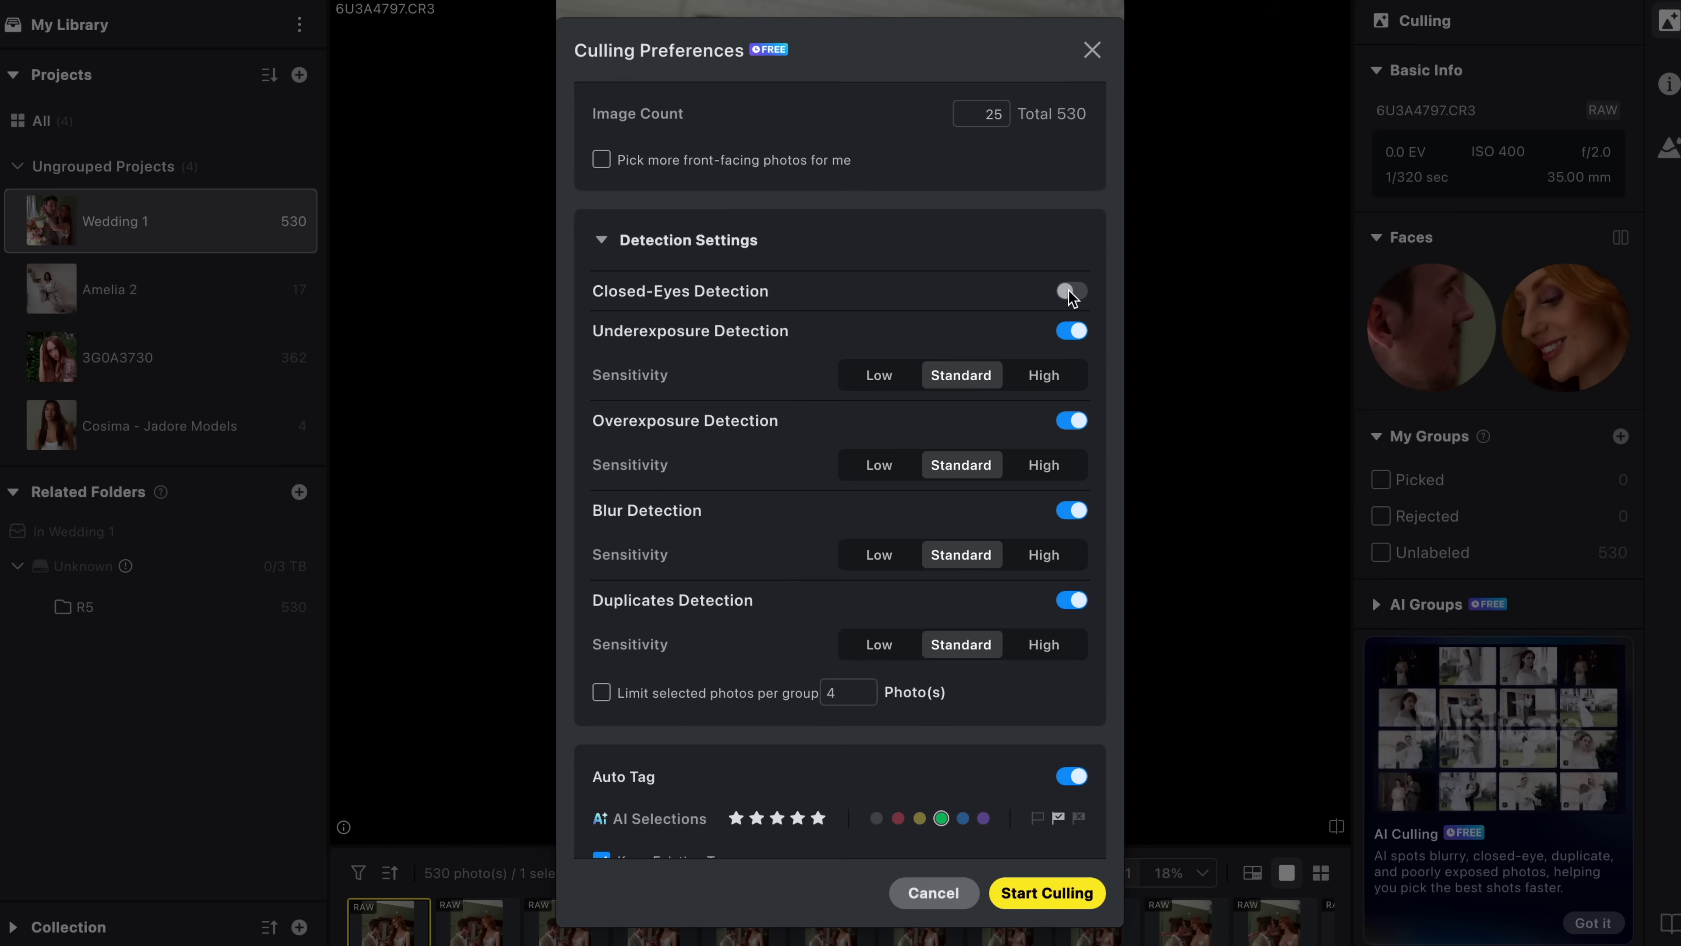
{"action": "left_click", "coordinate": [1071, 291]}
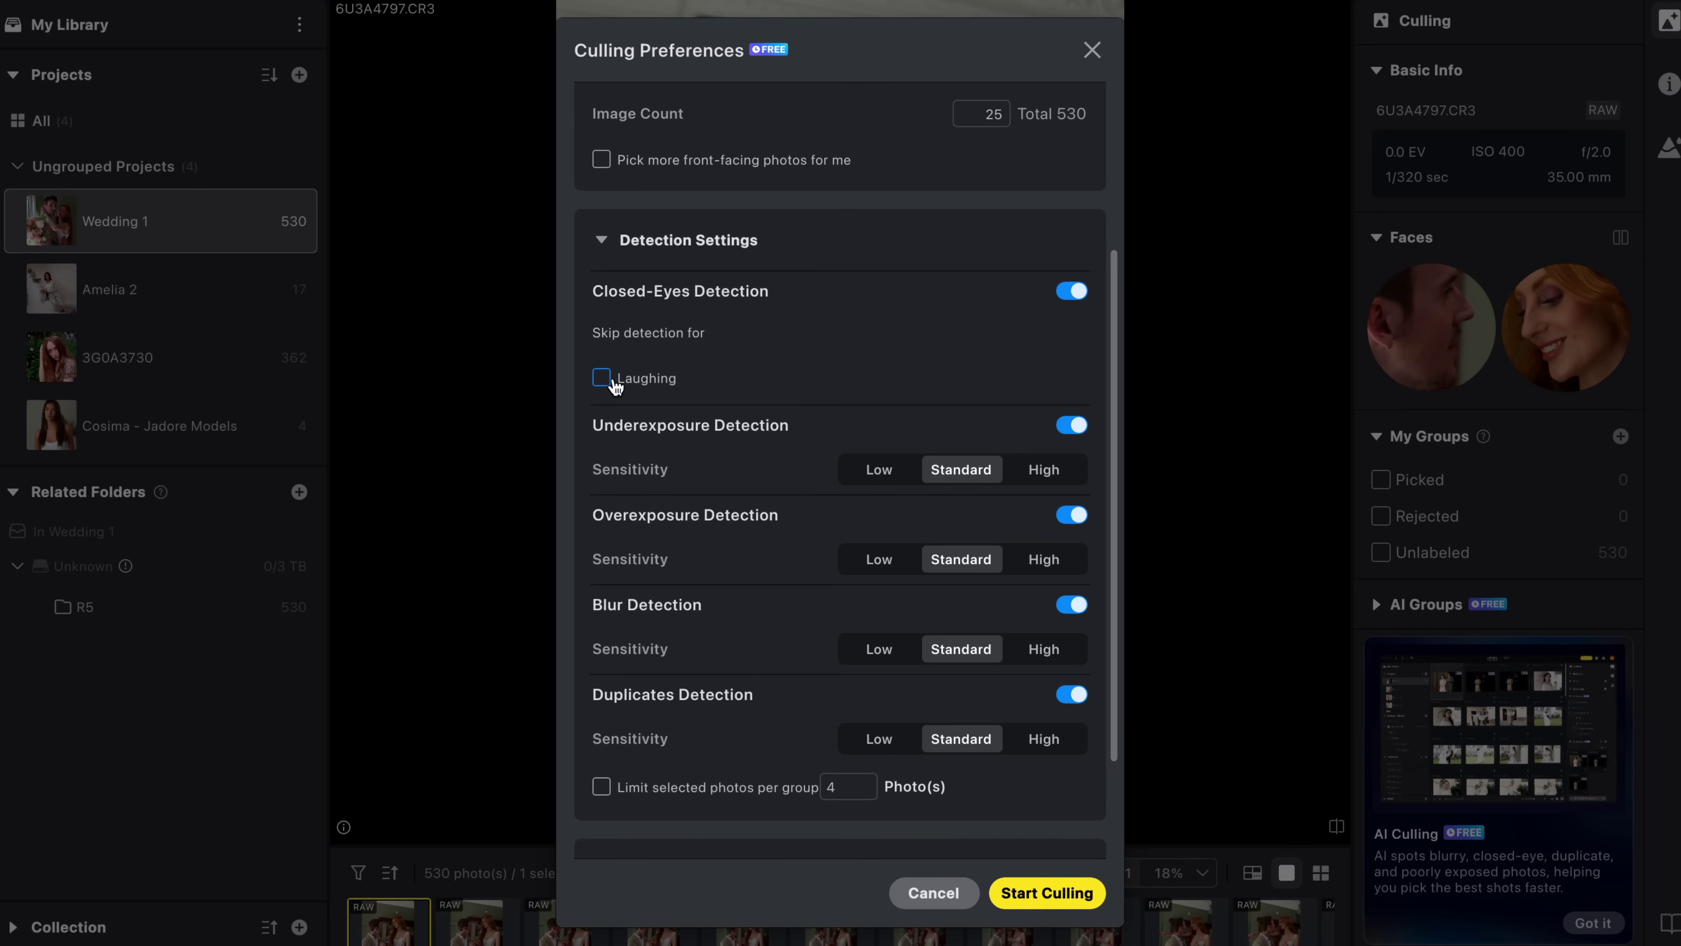
Step: Skip closed-eyes detection for laughing faces and view AI-selected photos starting at 6U3A5066.CR3
{"action": "left_click", "coordinate": [613, 384]}
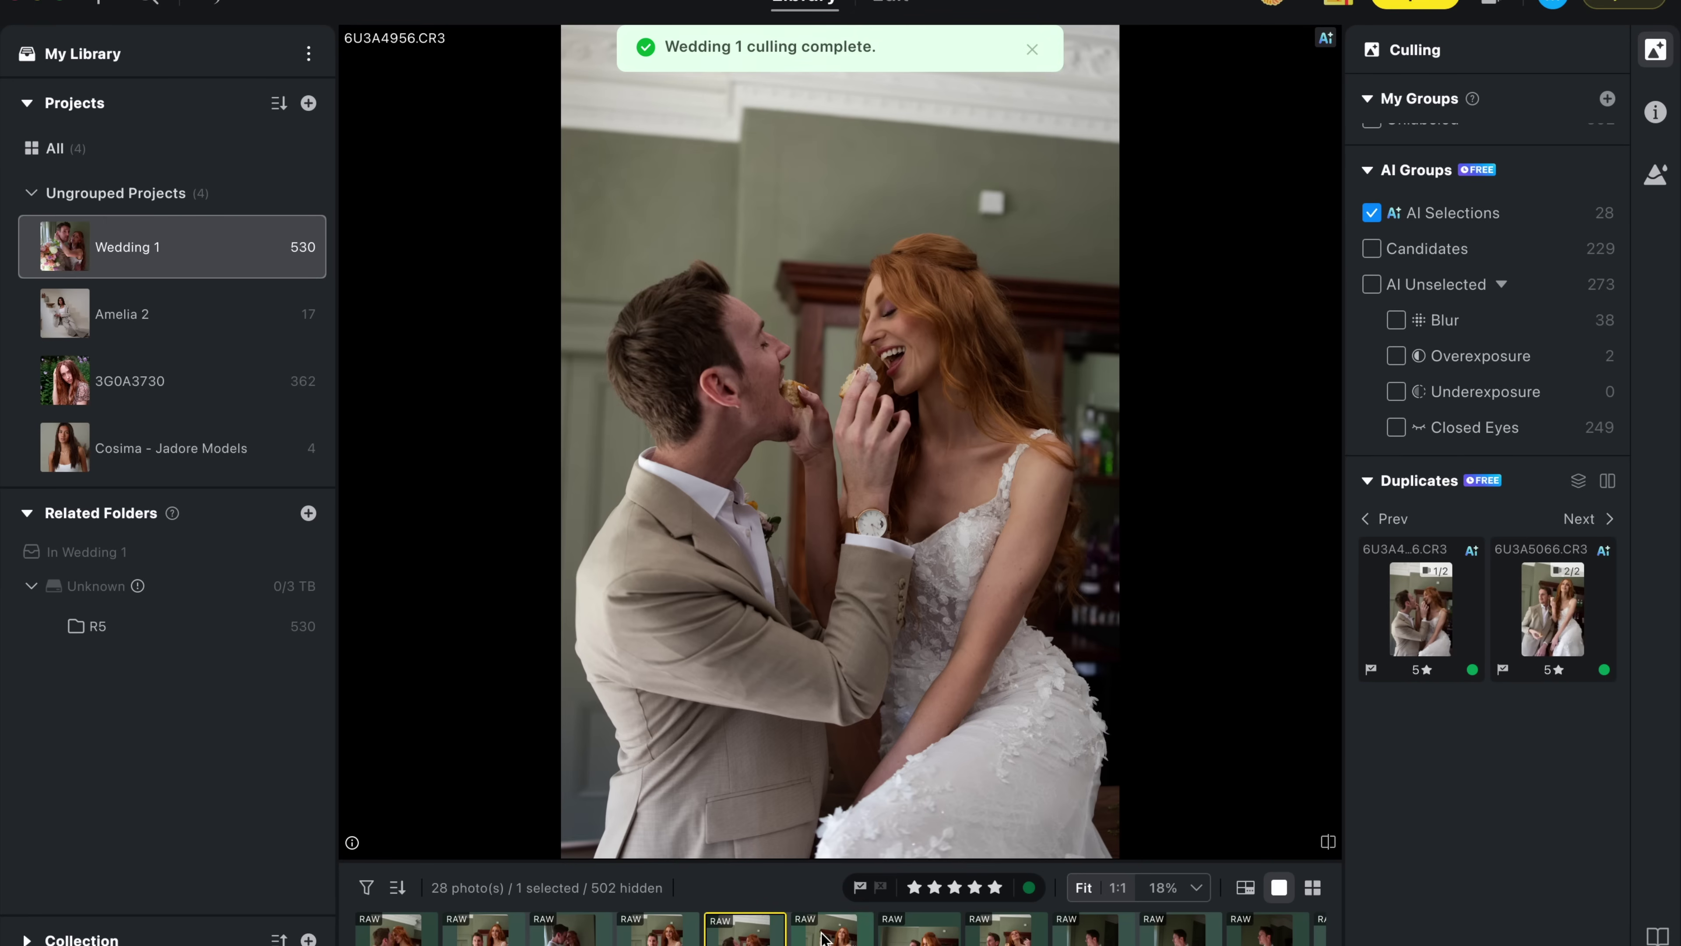
{"action": "left_click", "coordinate": [823, 936]}
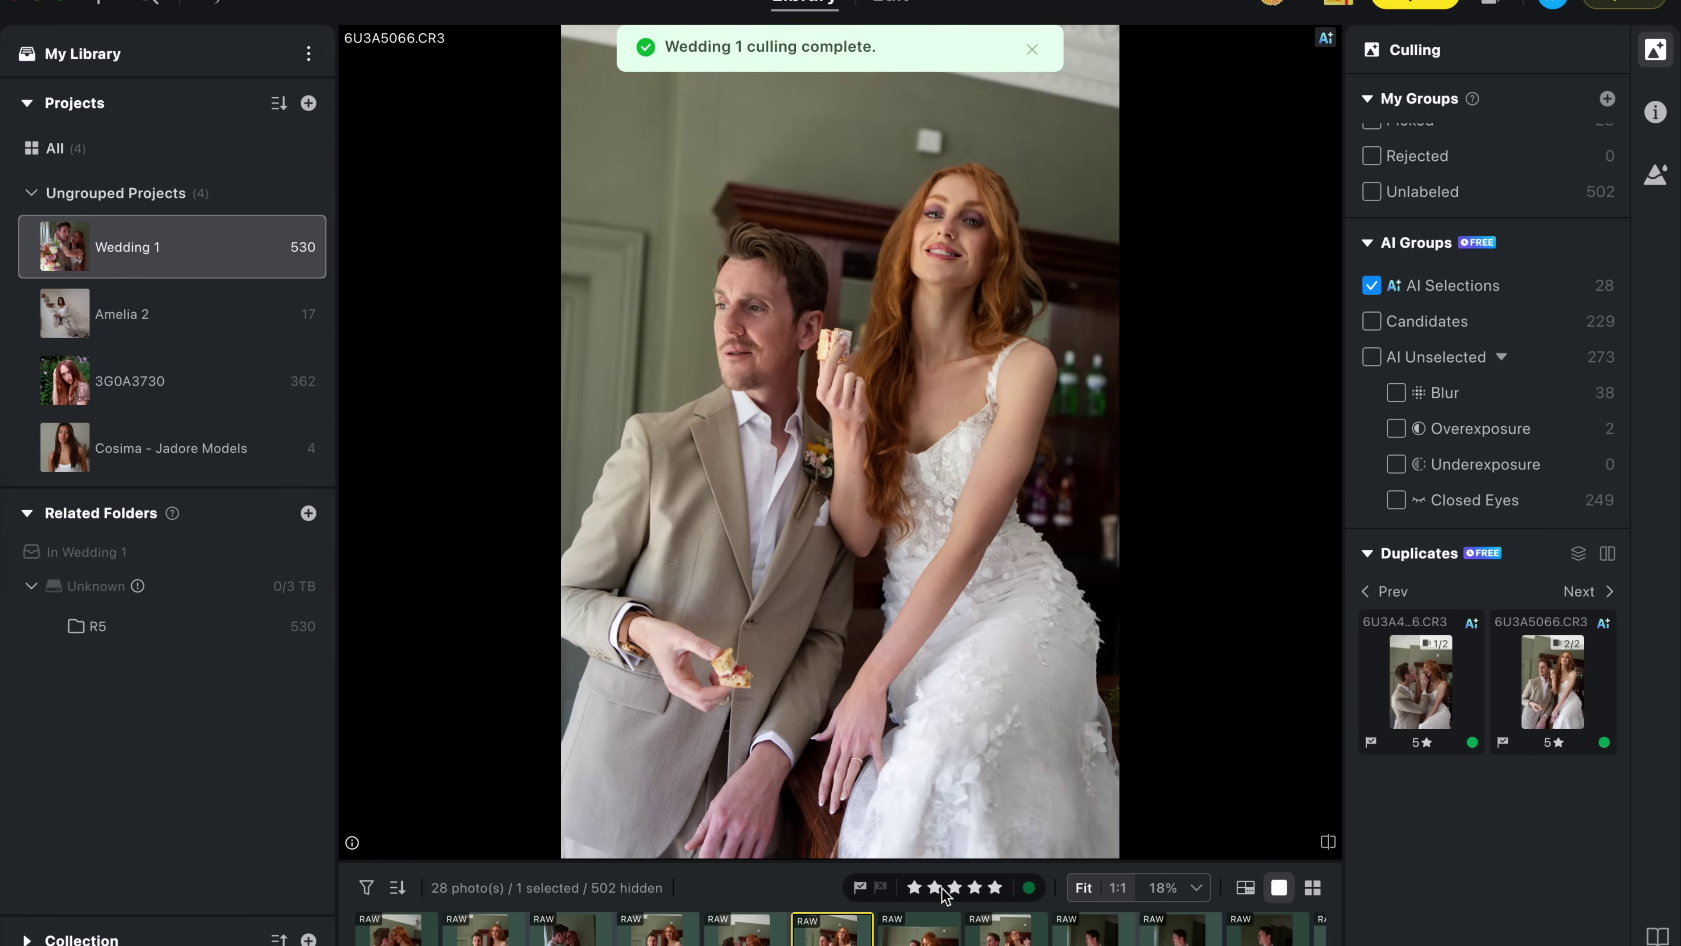
{"action": "left_click", "coordinate": [936, 941]}
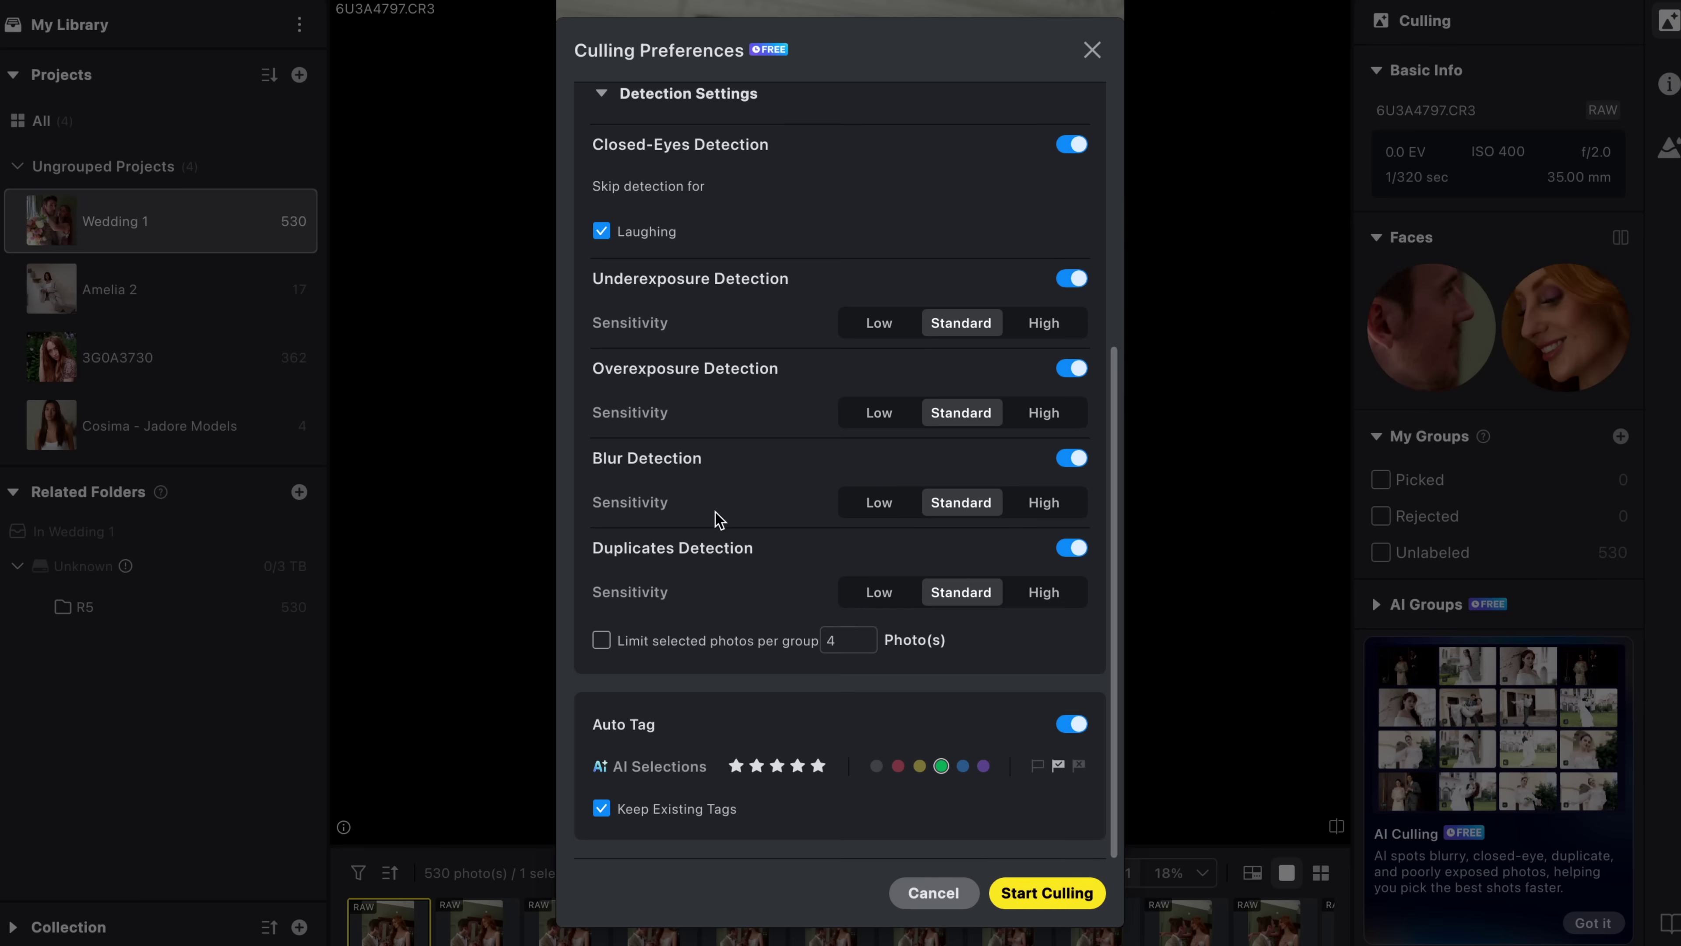
Step: Limit selected photos per group and filter to the 28 AI Selections
{"action": "left_click", "coordinate": [601, 640]}
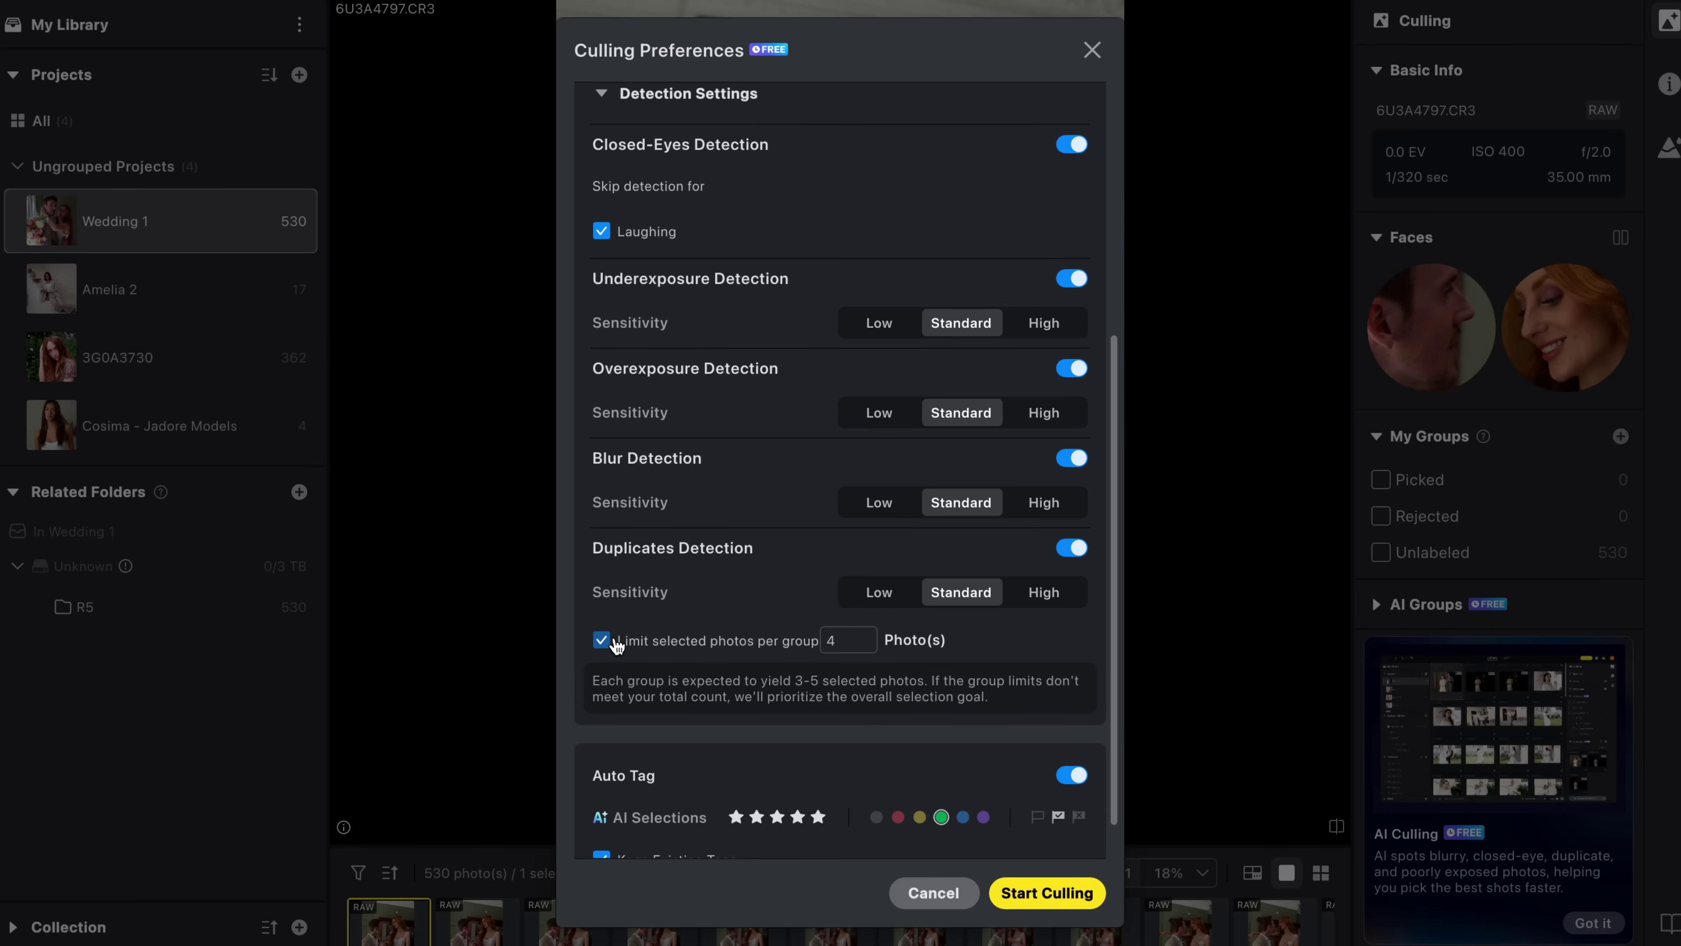
{"action": "scroll", "coordinate": [850, 465], "scroll_direction": "down", "scroll_amount": 1}
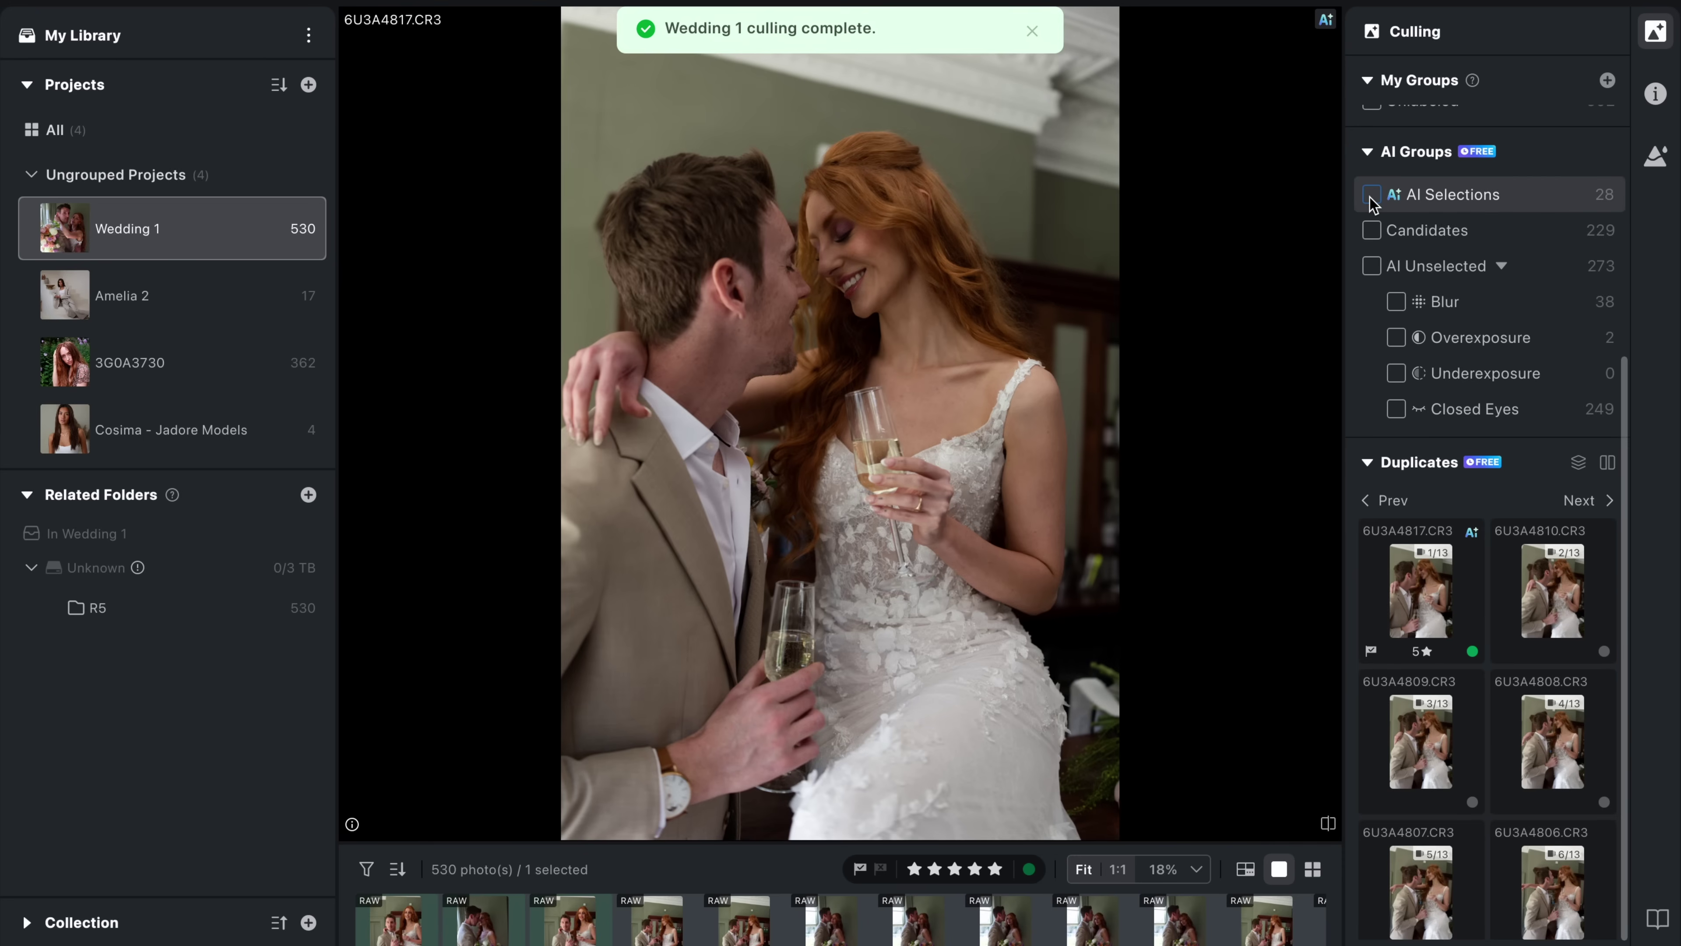
{"action": "left_click", "coordinate": [1372, 195]}
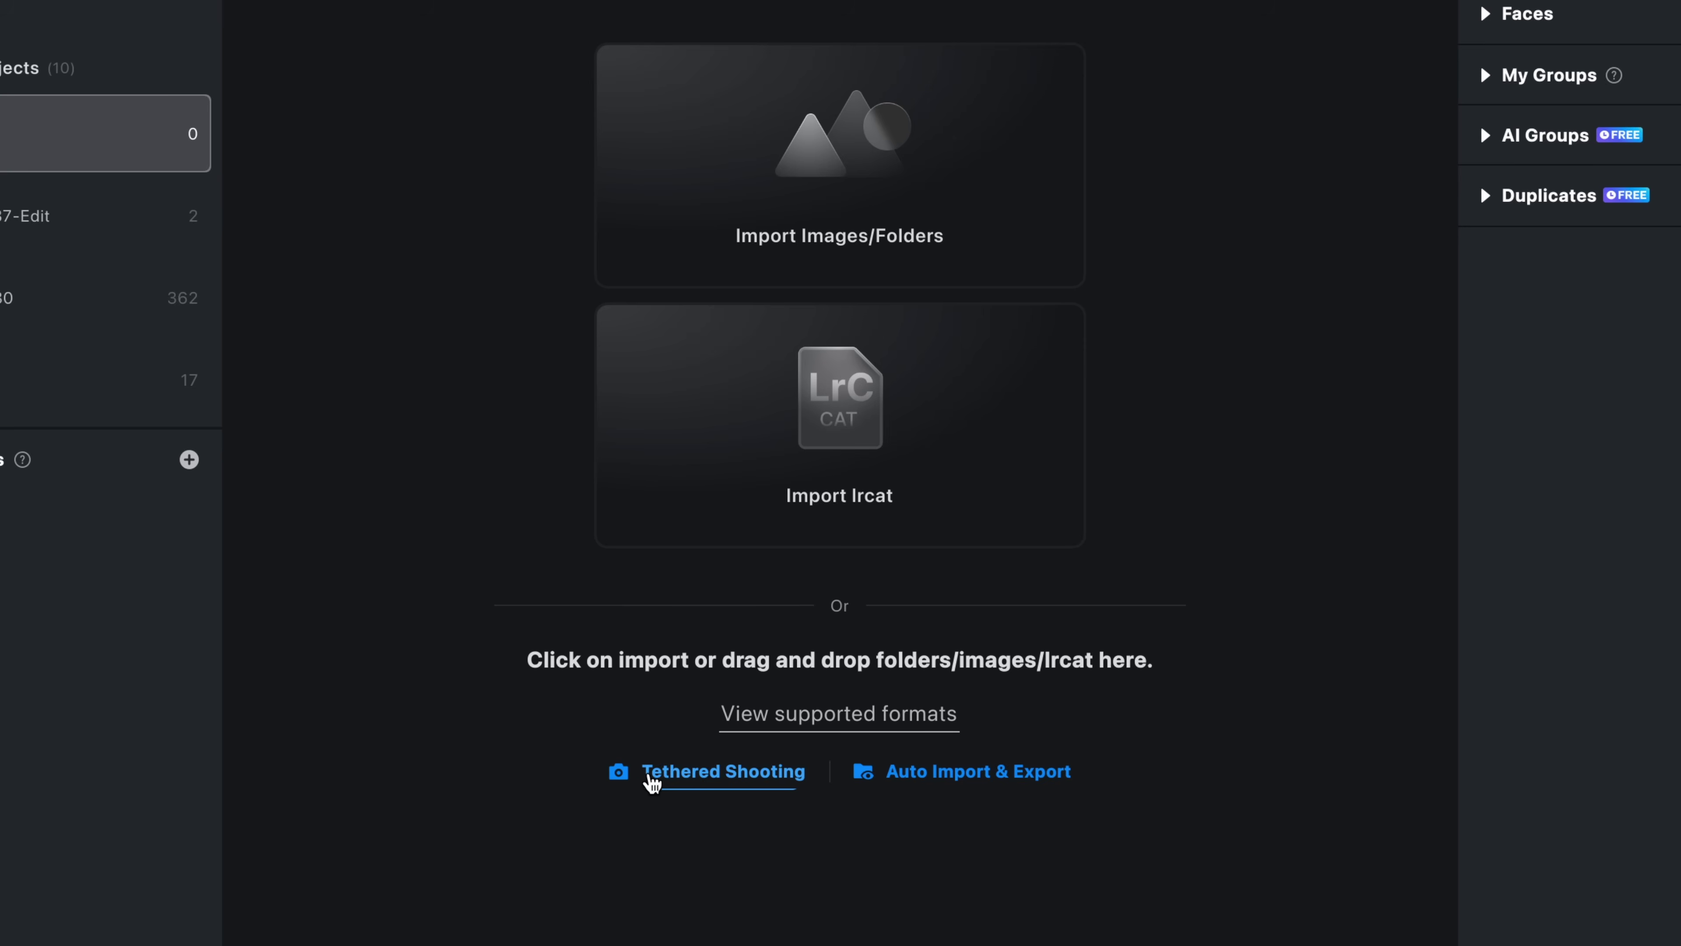
Step: Open the Tethered Shooting view from its link to reach the wireless tethering settings
{"action": "left_click", "coordinate": [652, 782]}
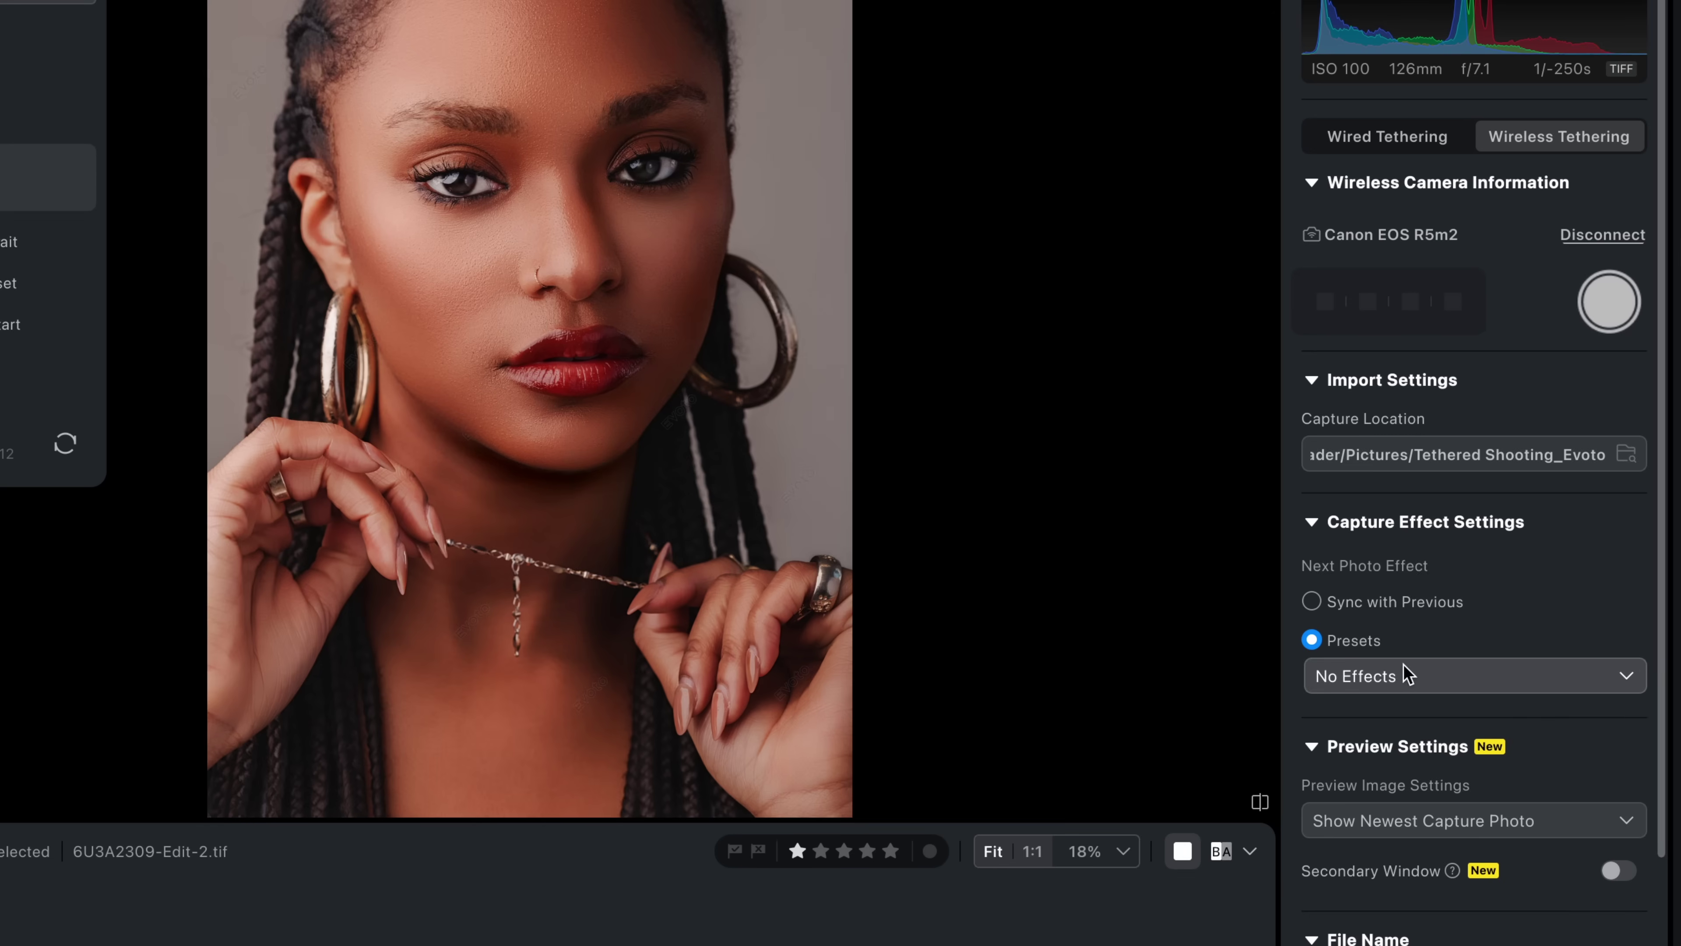
Step: Set the Capture Effect preset to Retouching > General Retouch for new captures
{"action": "left_click", "coordinate": [1507, 677]}
{"action": "left_click", "coordinate": [1465, 813]}
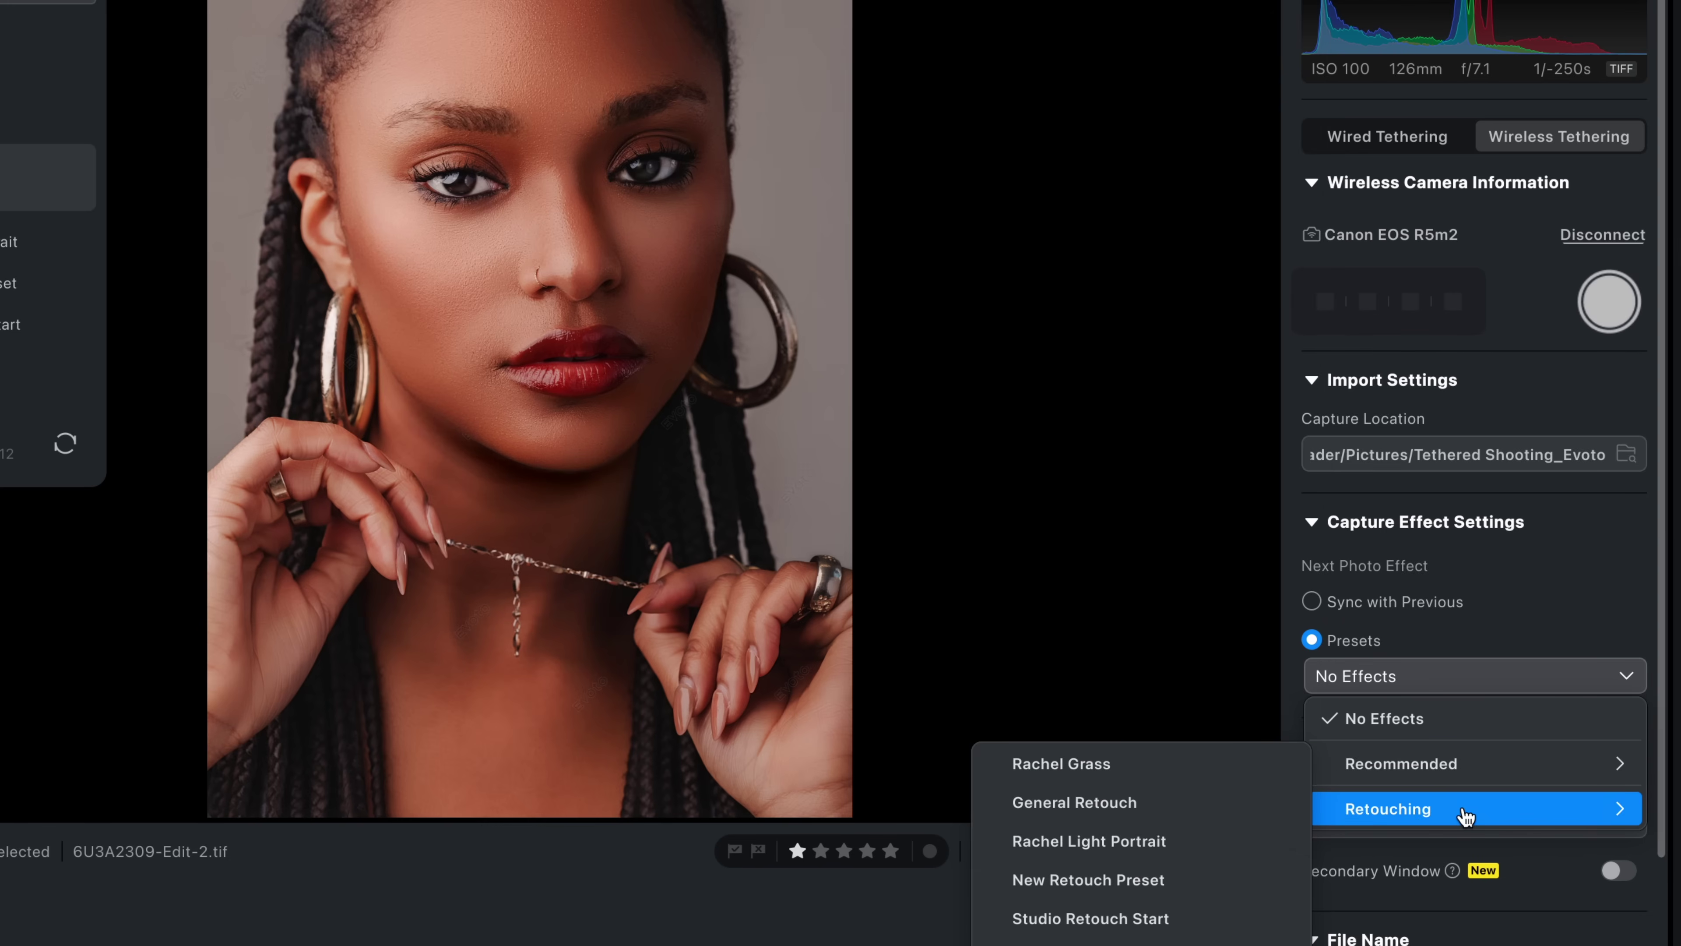
{"action": "left_click", "coordinate": [1212, 809]}
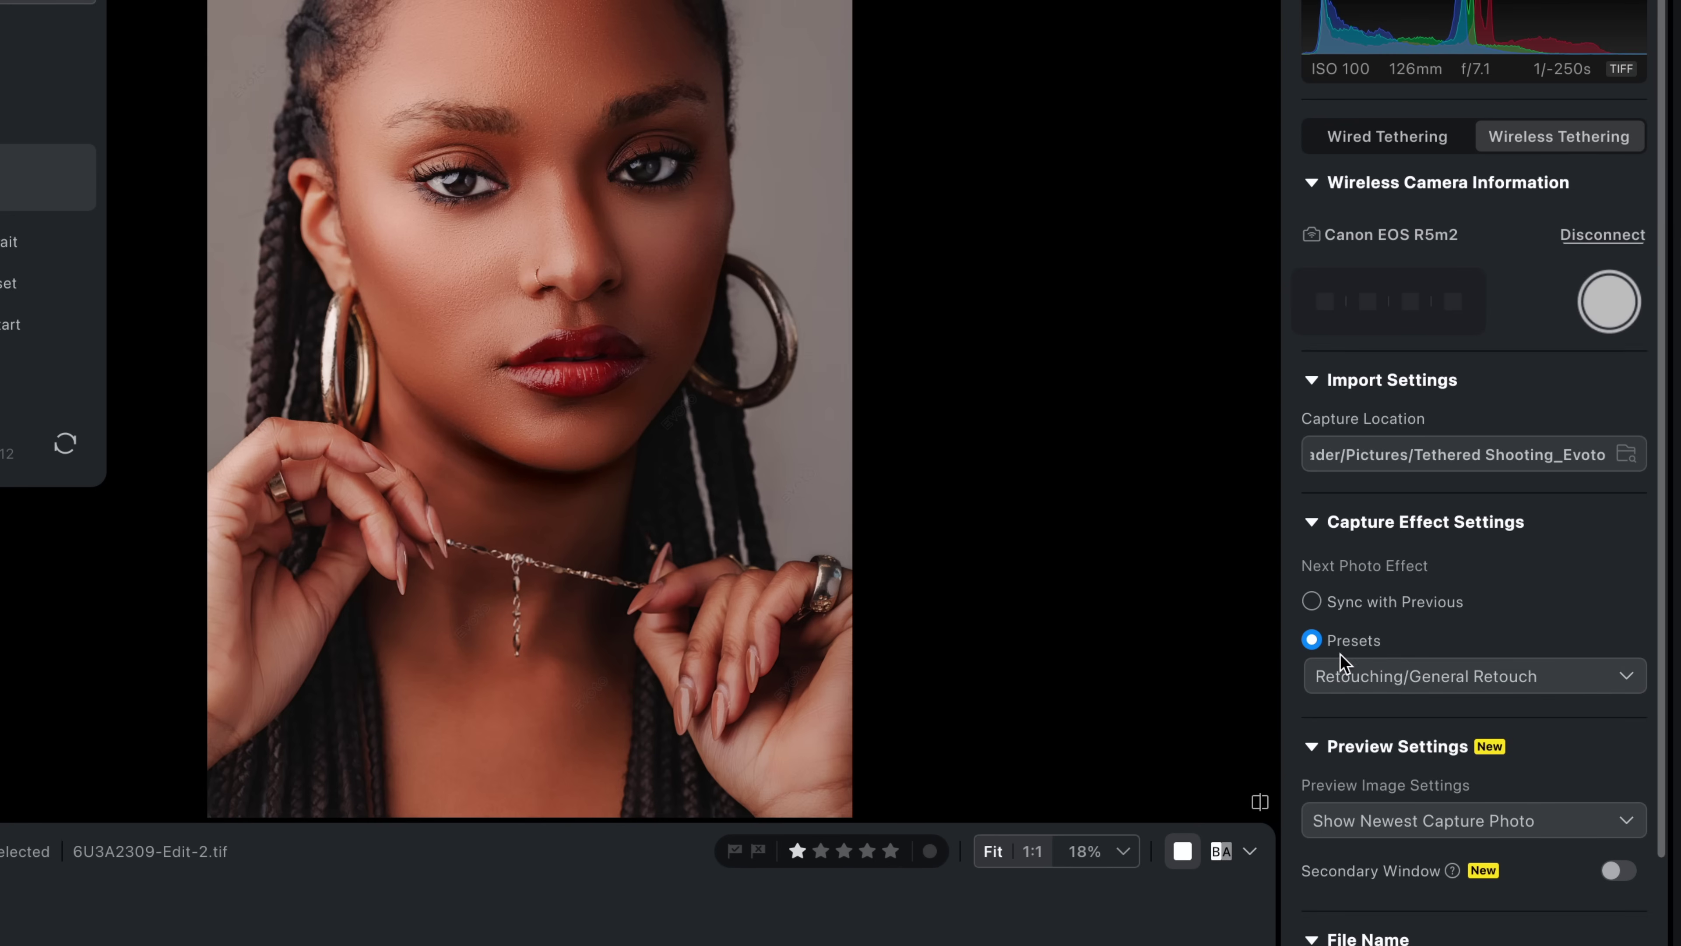
{"action": "scroll", "coordinate": [1370, 661], "scroll_direction": "down", "scroll_amount": 1}
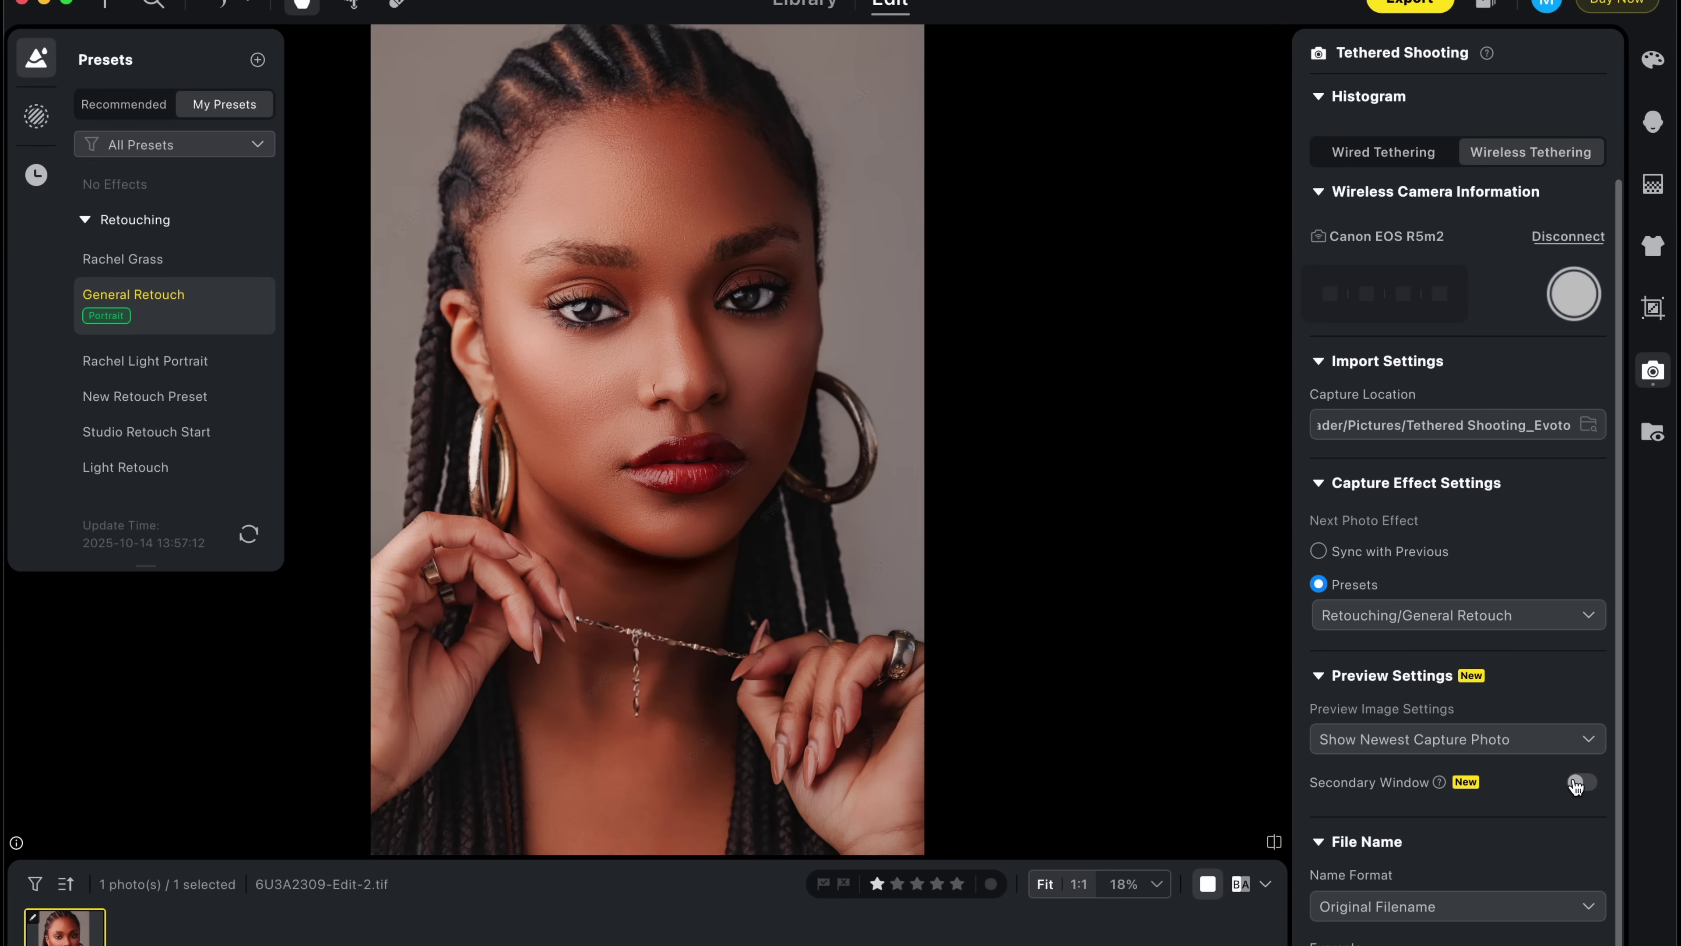
Step: Enable the Secondary Window toggle under Preview Settings
{"action": "left_click", "coordinate": [1579, 783]}
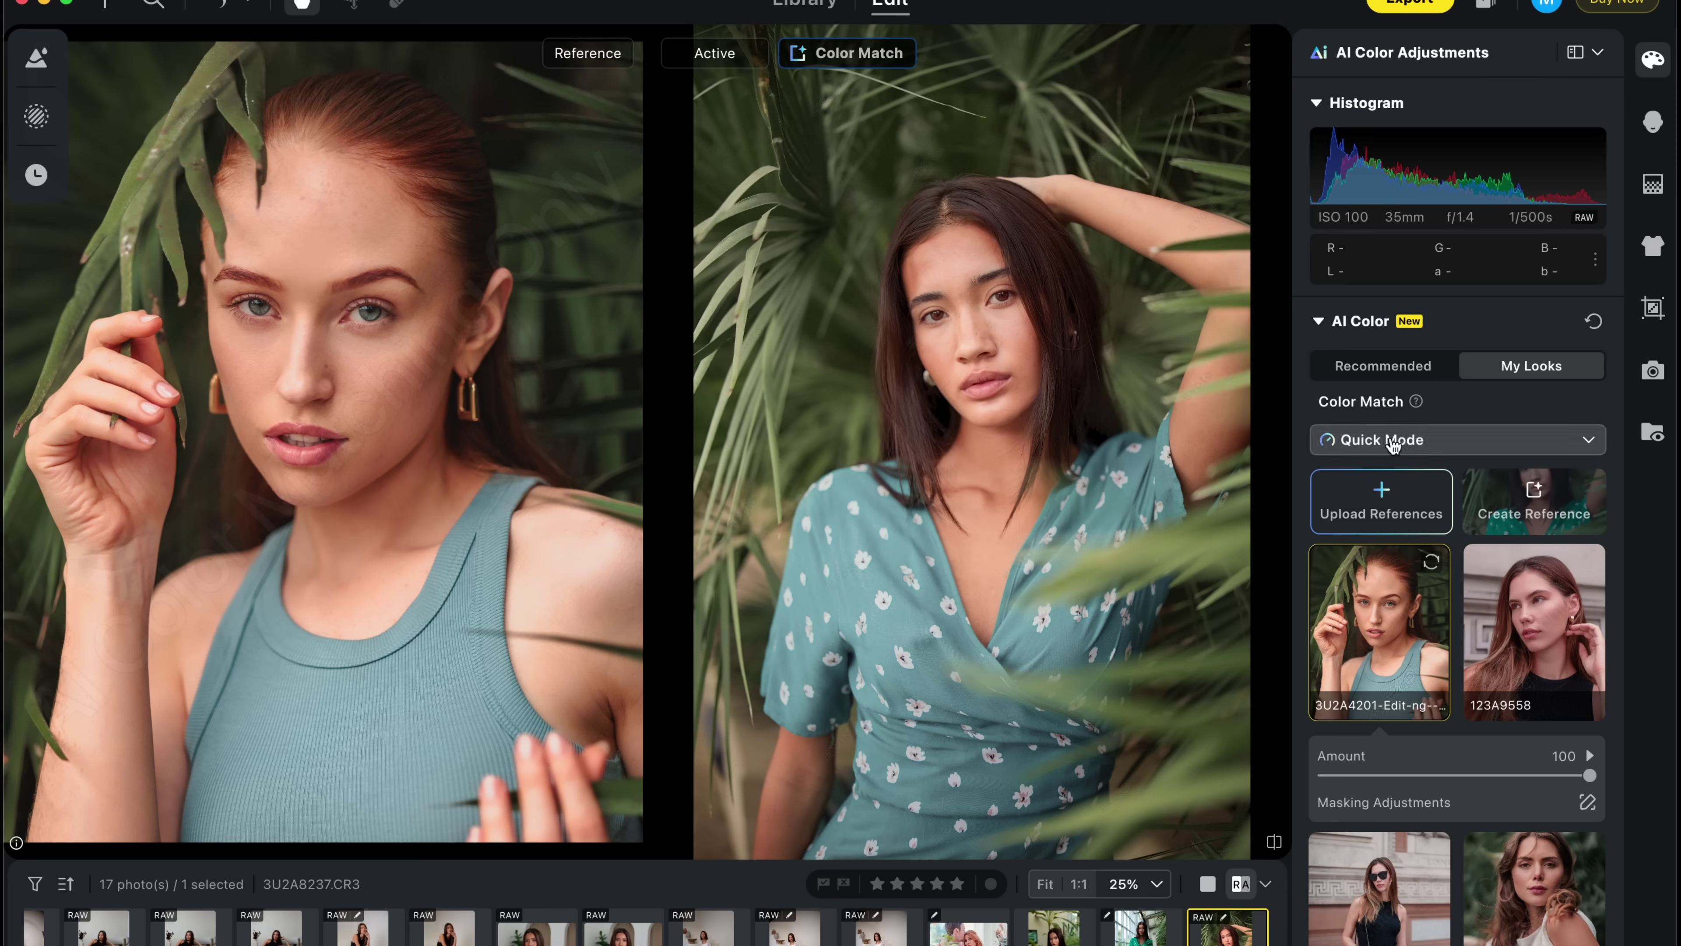
Step: Make portrait 123A9558 the Color Match reference for the green-dress photo
{"action": "left_click", "coordinate": [1532, 613]}
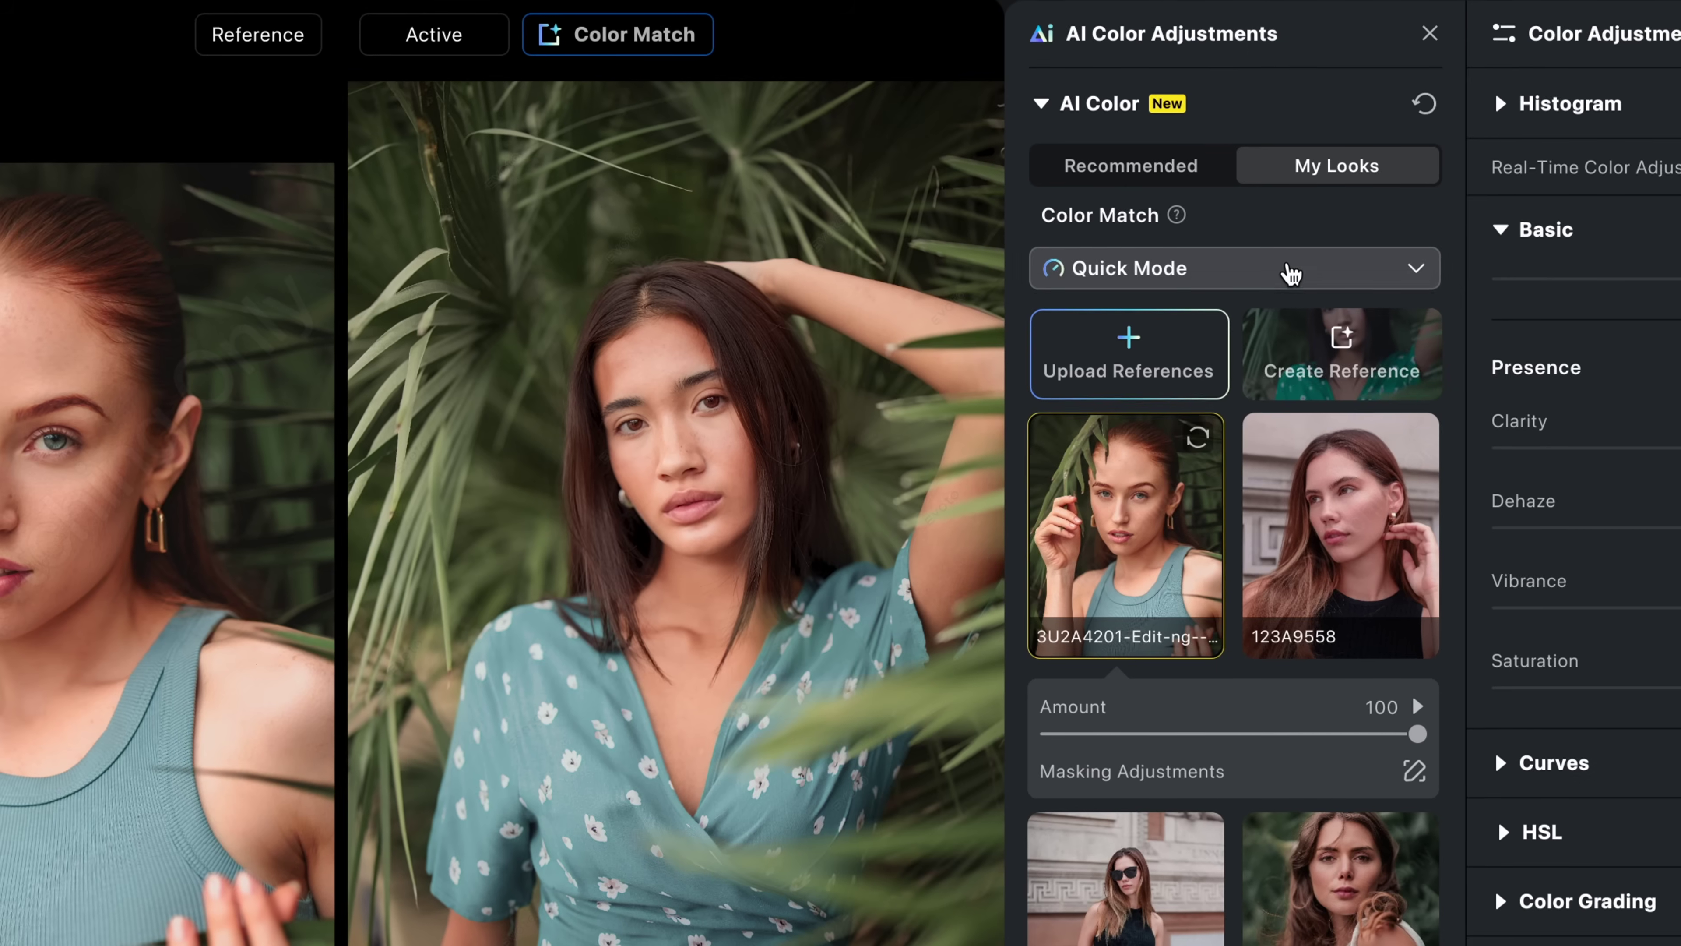
Step: Switch the Color Match mode to Control Mode
{"action": "left_click", "coordinate": [1290, 272]}
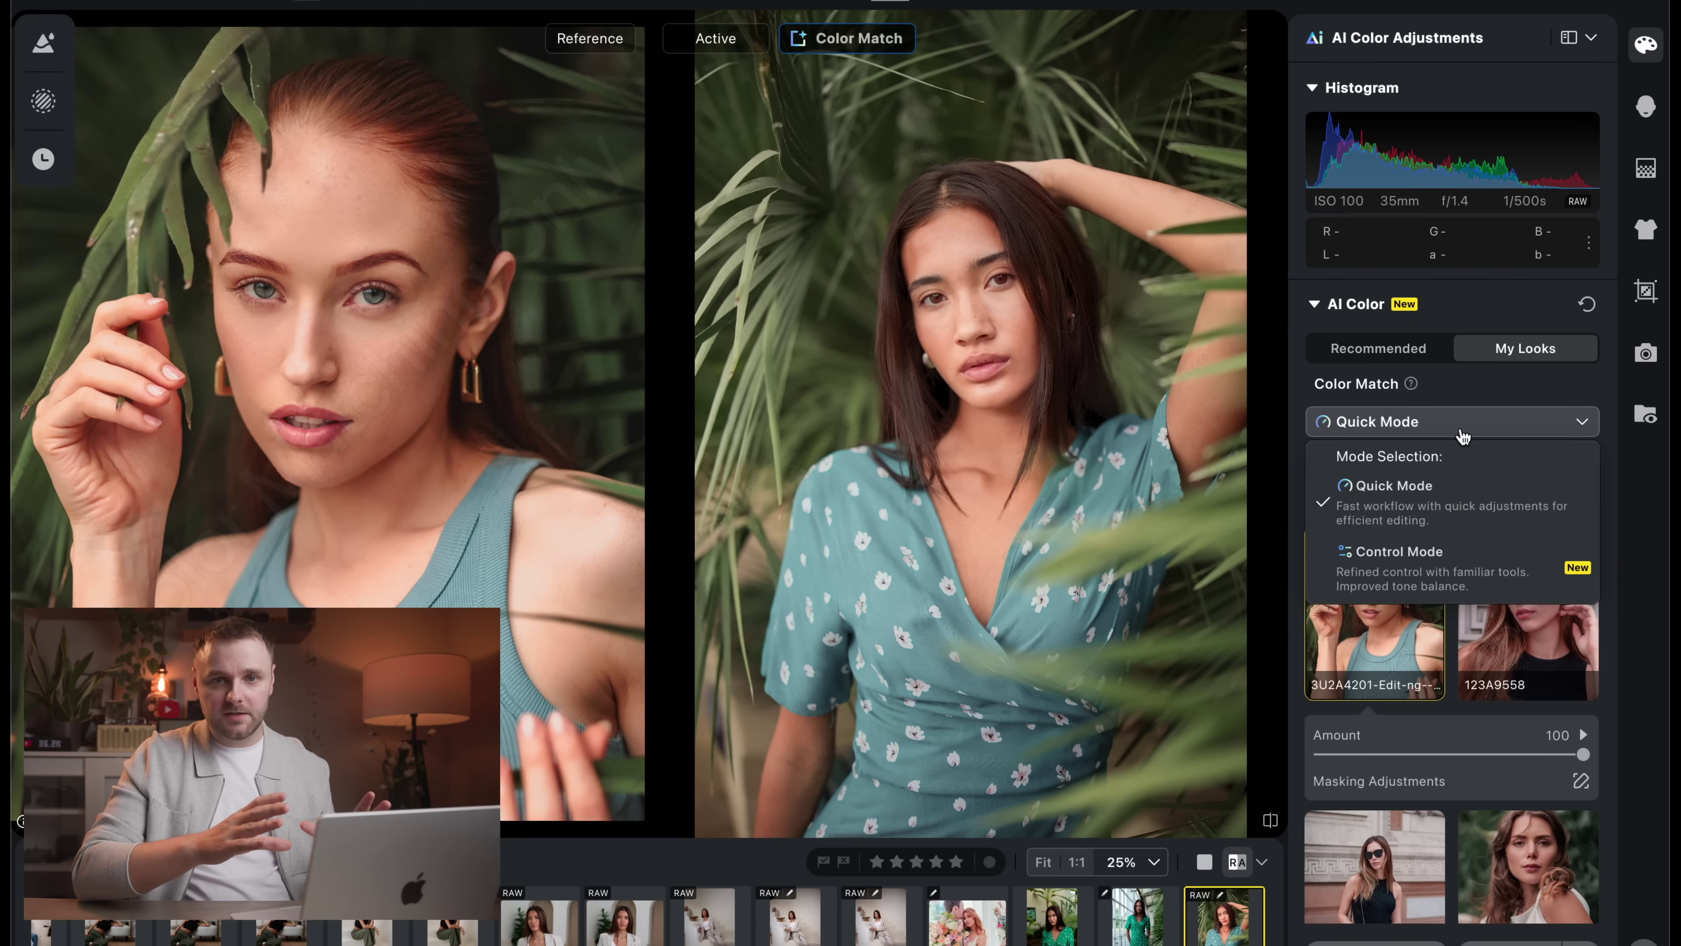
{"action": "left_click", "coordinate": [1399, 560]}
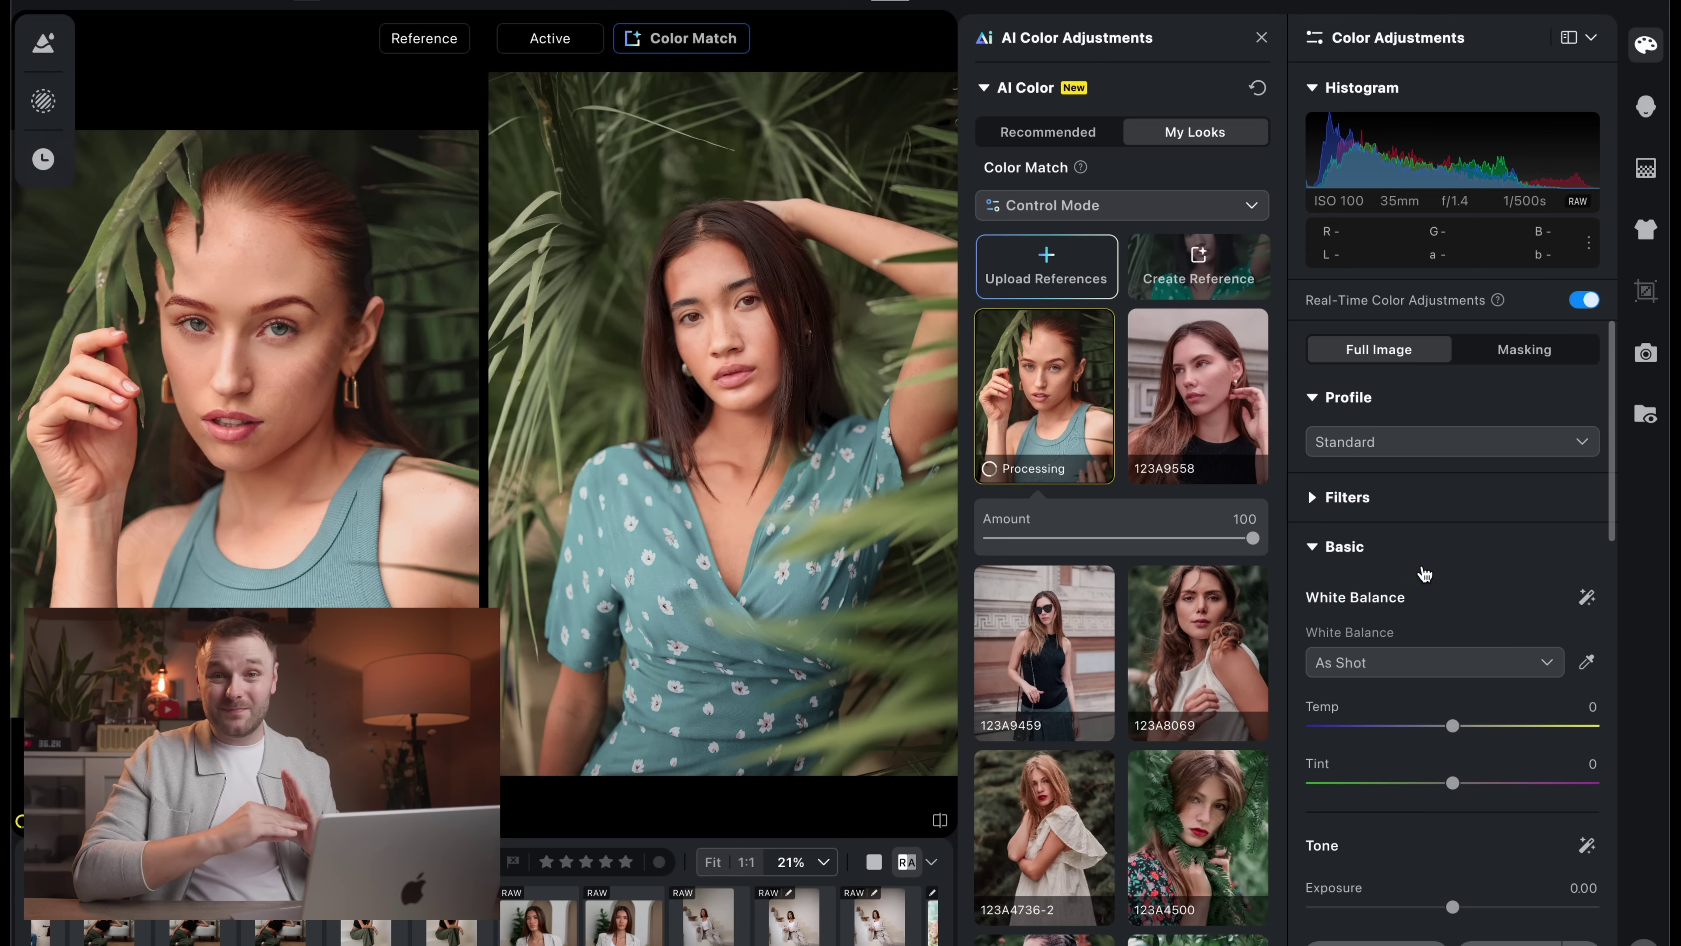
{"action": "scroll", "coordinate": [1408, 464], "scroll_direction": "down", "scroll_amount": 10}
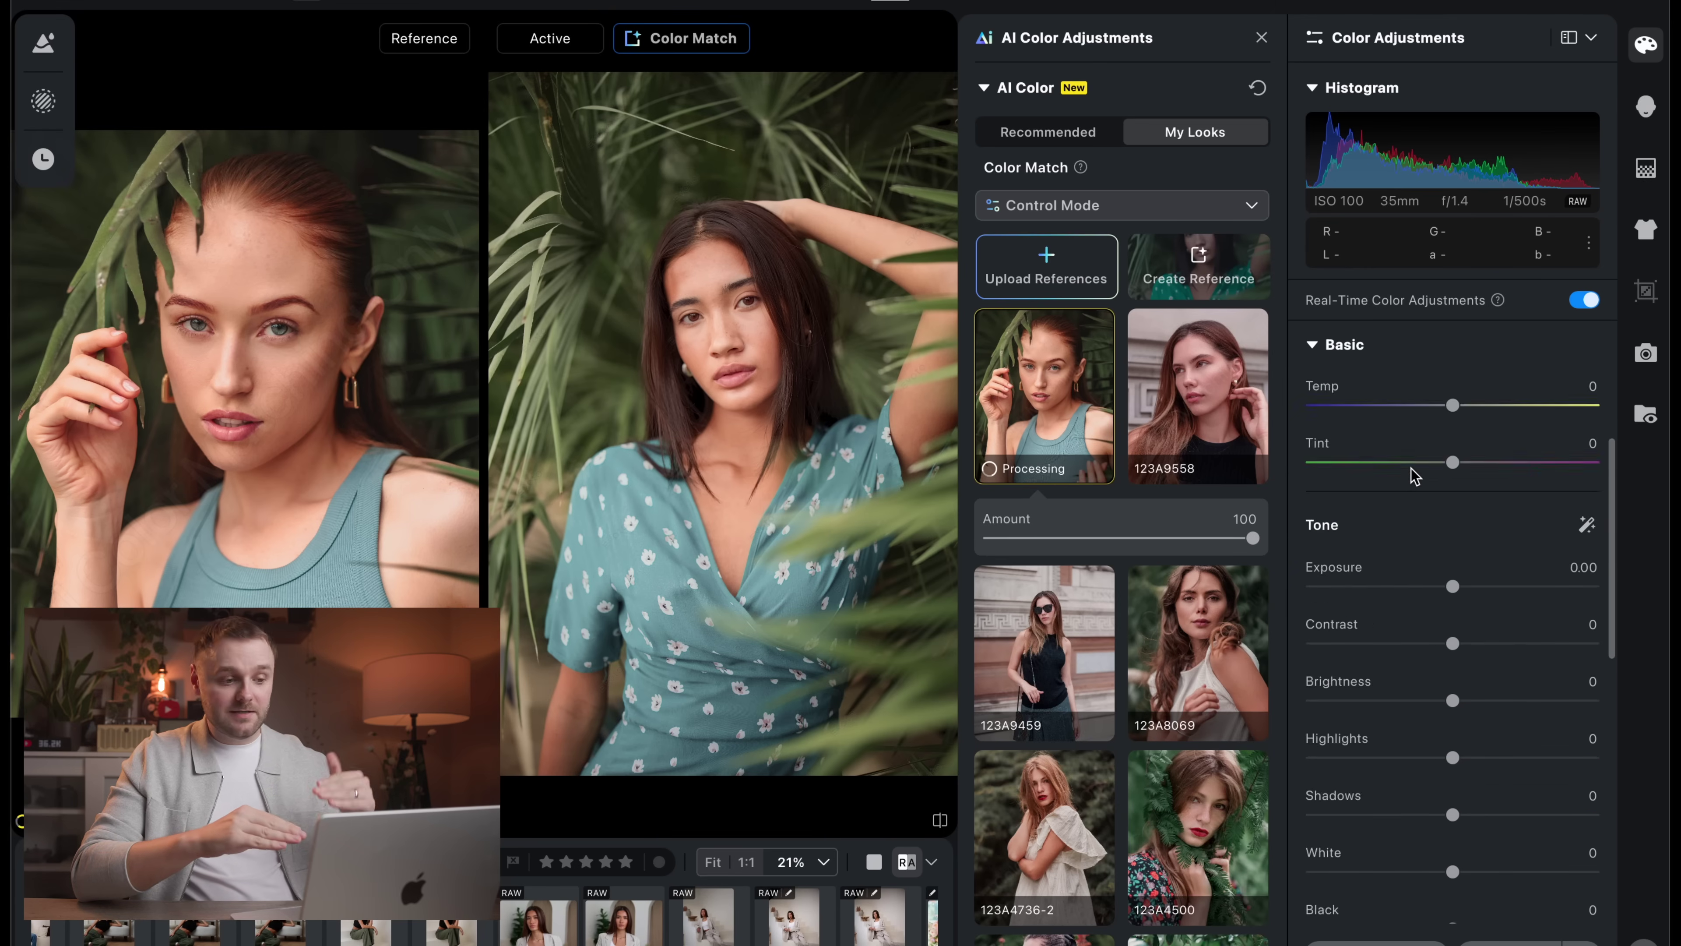
{"action": "scroll", "coordinate": [1415, 476], "scroll_direction": "up", "scroll_amount": 10}
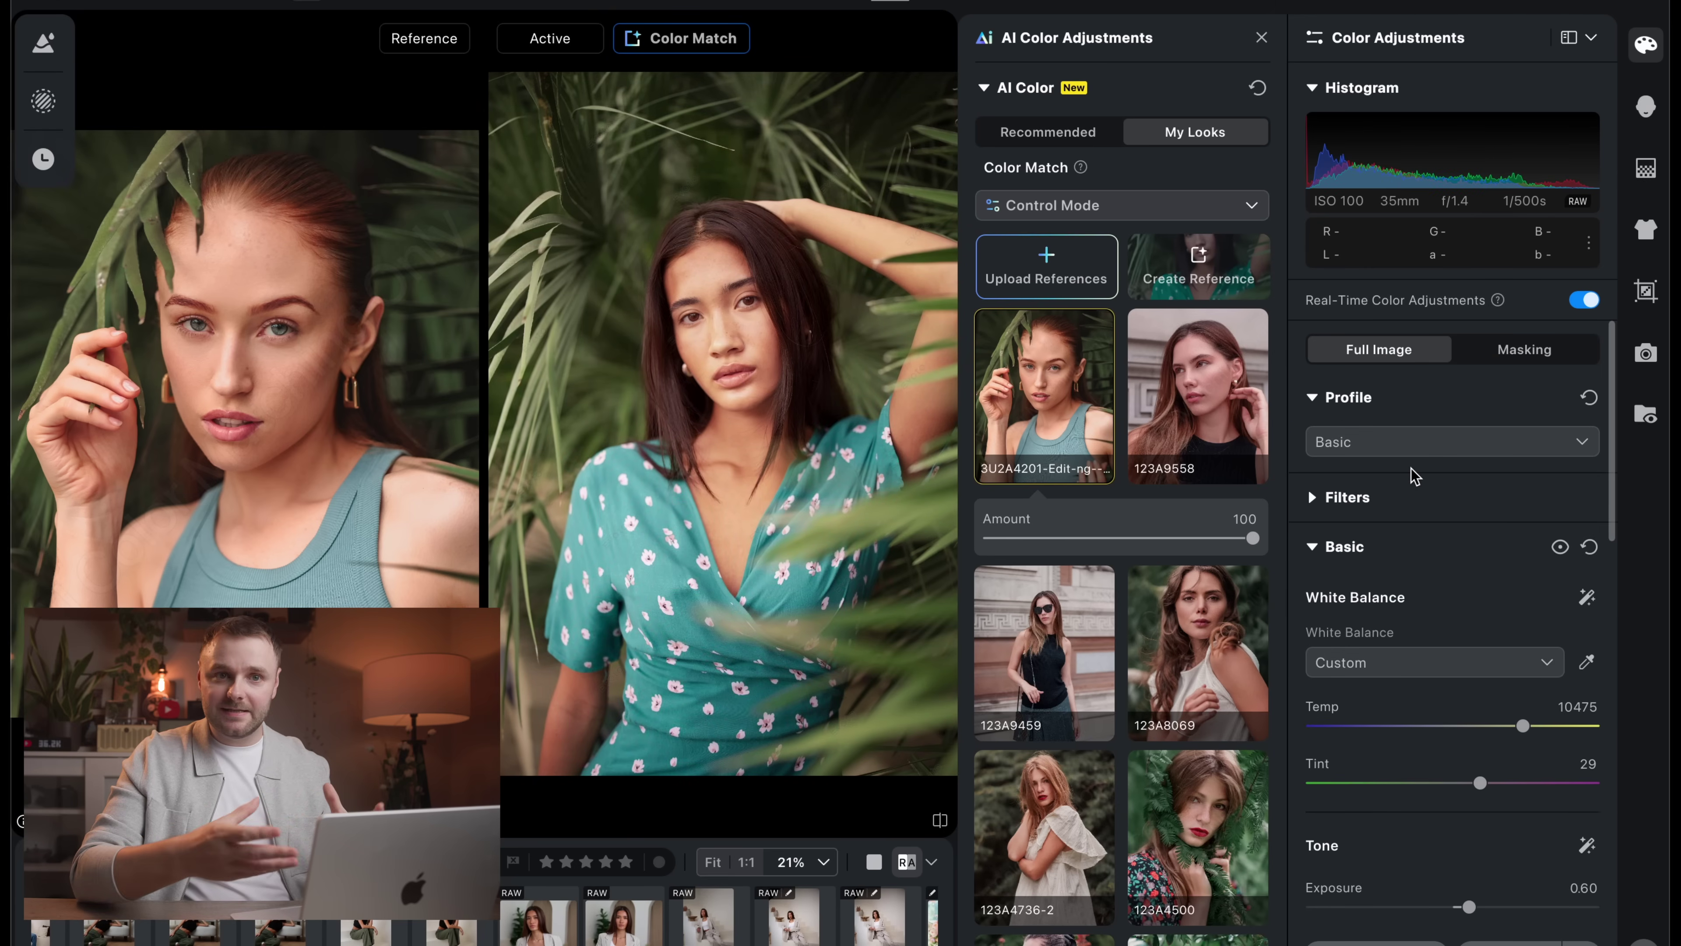
{"action": "scroll", "coordinate": [1413, 475], "scroll_direction": "down", "scroll_amount": 5}
{"action": "scroll", "coordinate": [1414, 475], "scroll_direction": "down", "scroll_amount": 2}
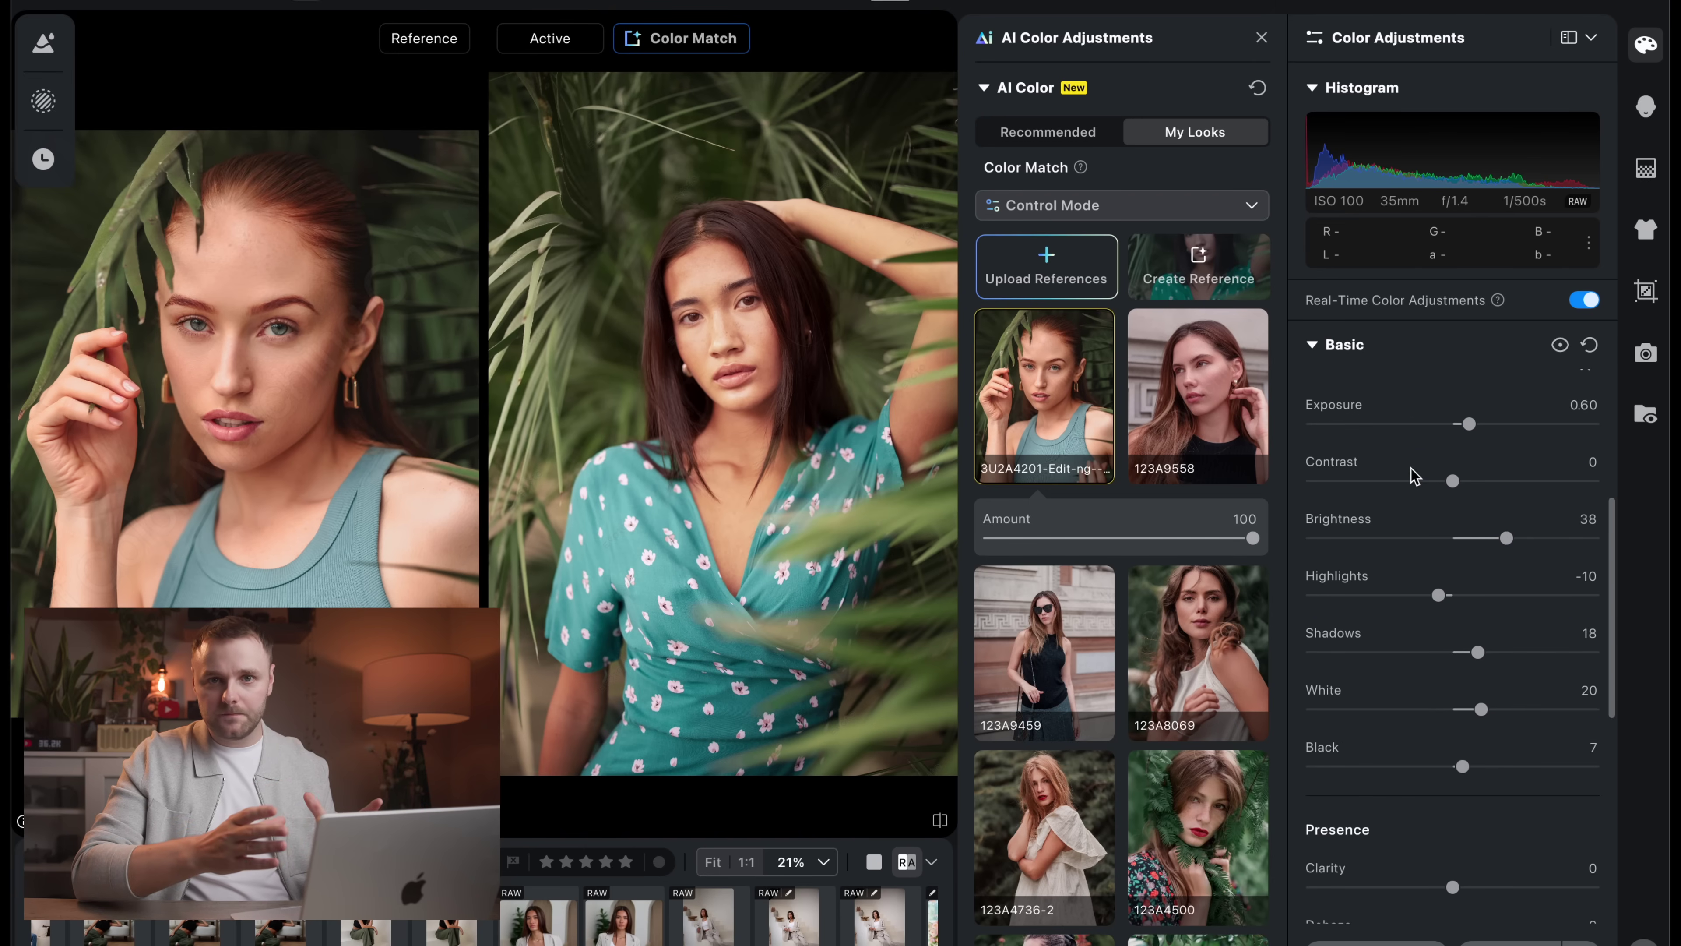
Step: Match the photo to reference 123A4500, with Highlights at -28 and Shadows at 17
{"action": "left_click_drag", "start_coordinate": [1414, 599], "coordinate": [1375, 595]}
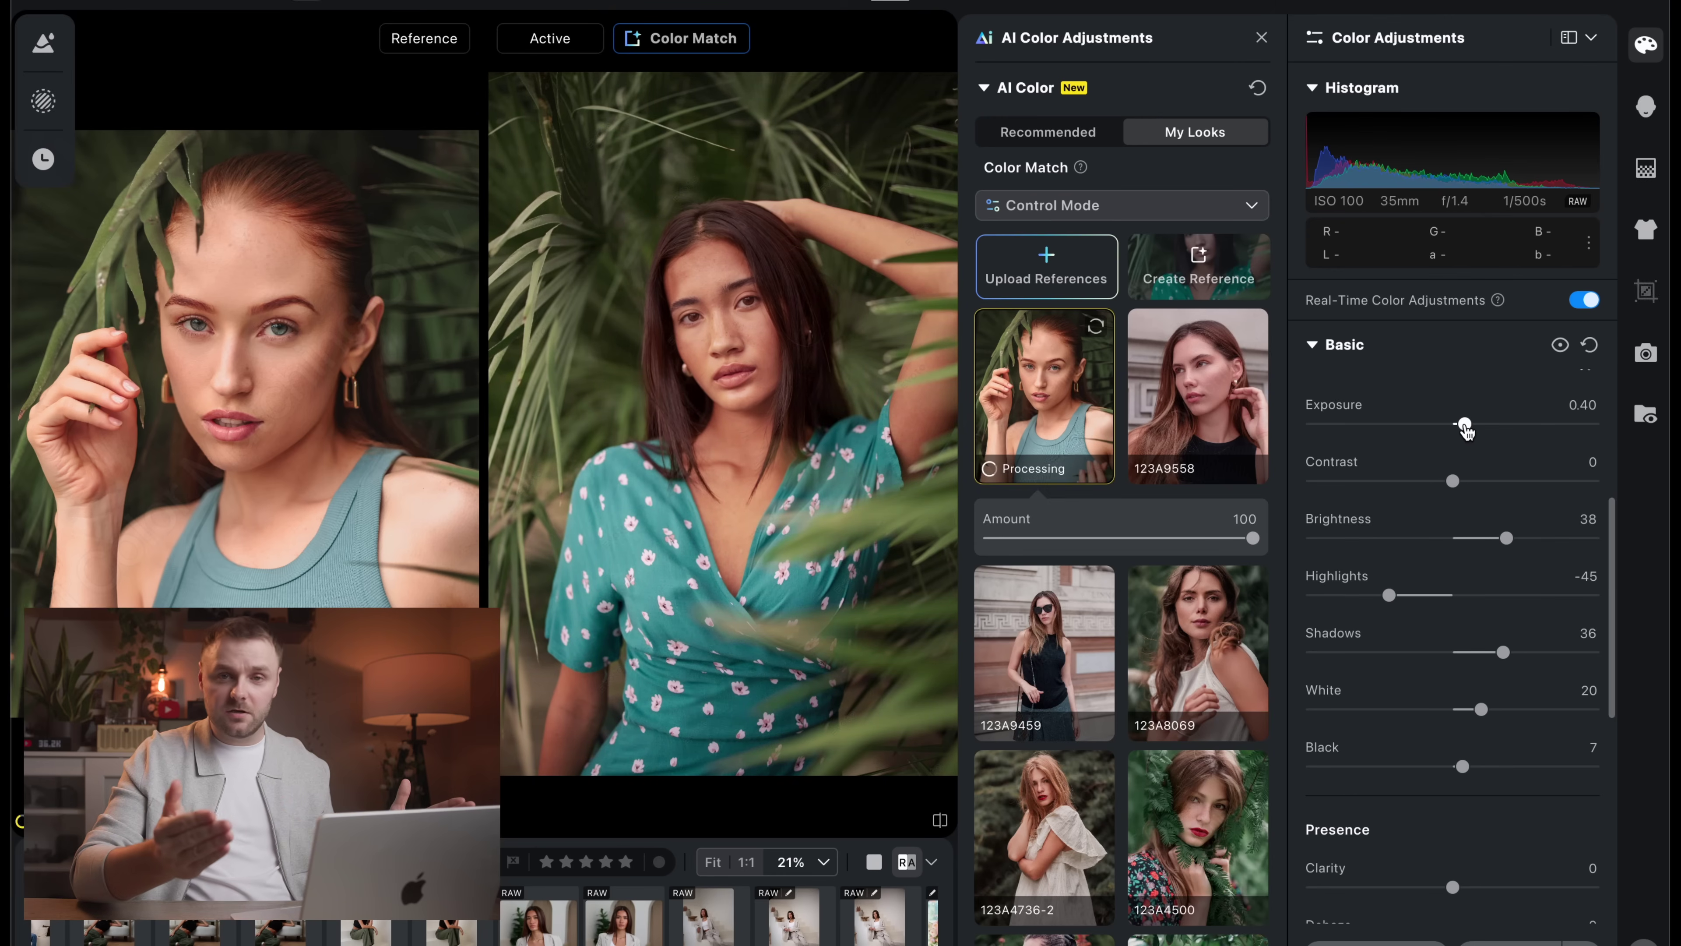
{"action": "scroll", "coordinate": [1375, 466], "scroll_direction": "down", "scroll_amount": 5}
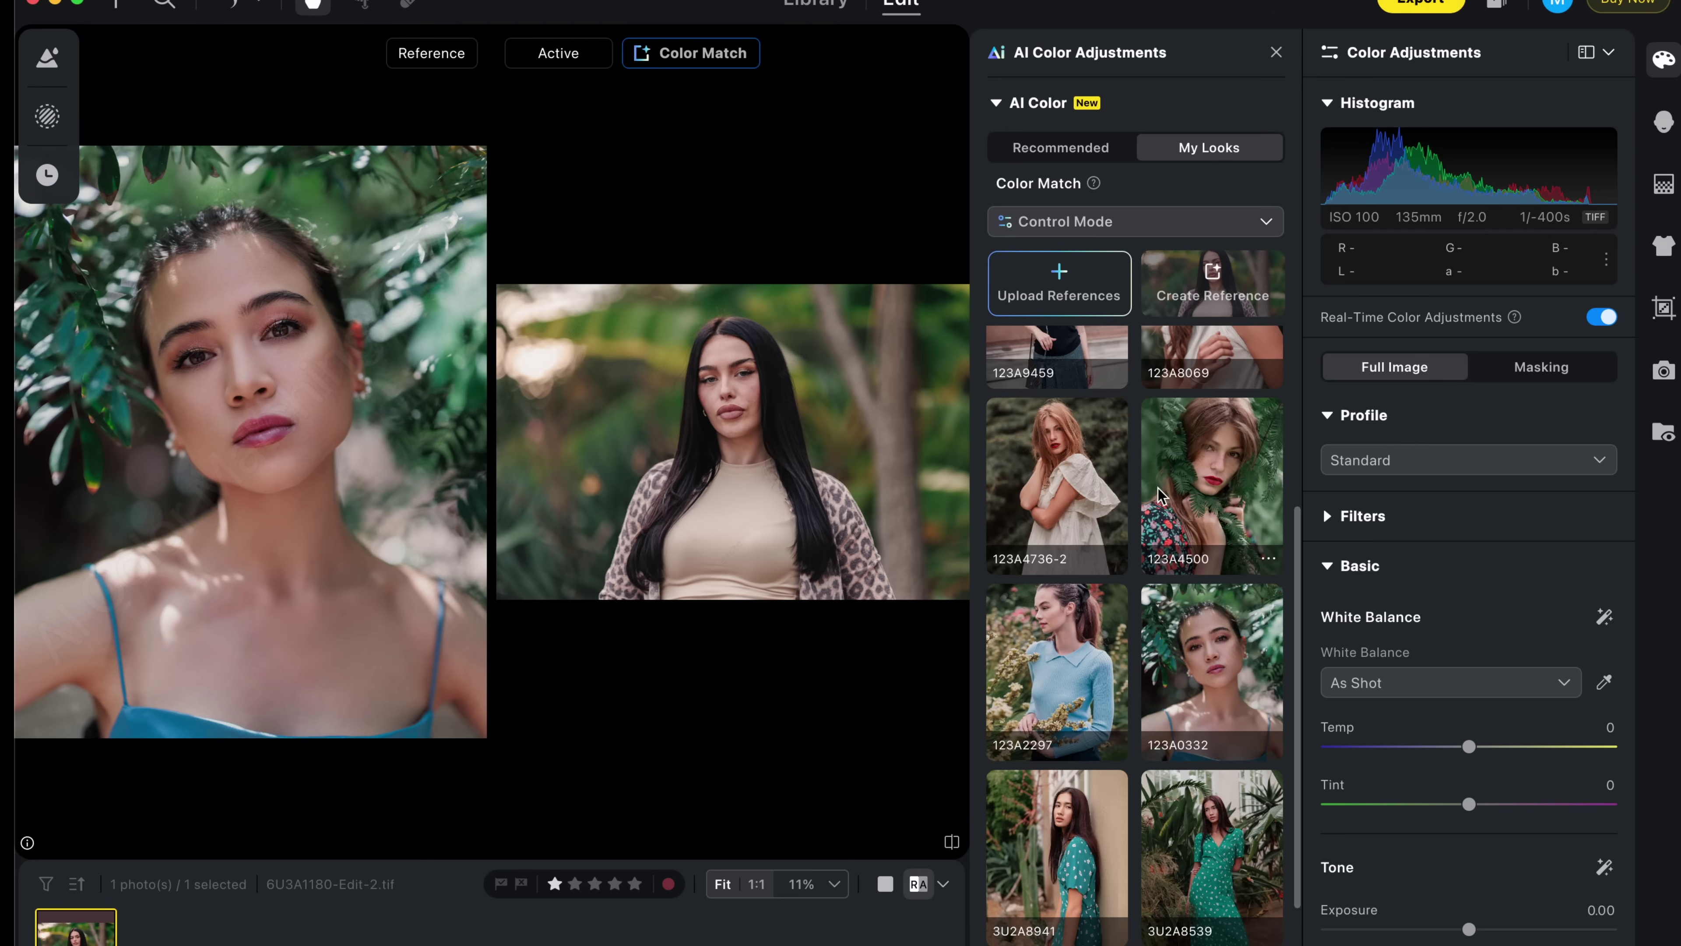
{"action": "left_click", "coordinate": [1187, 472]}
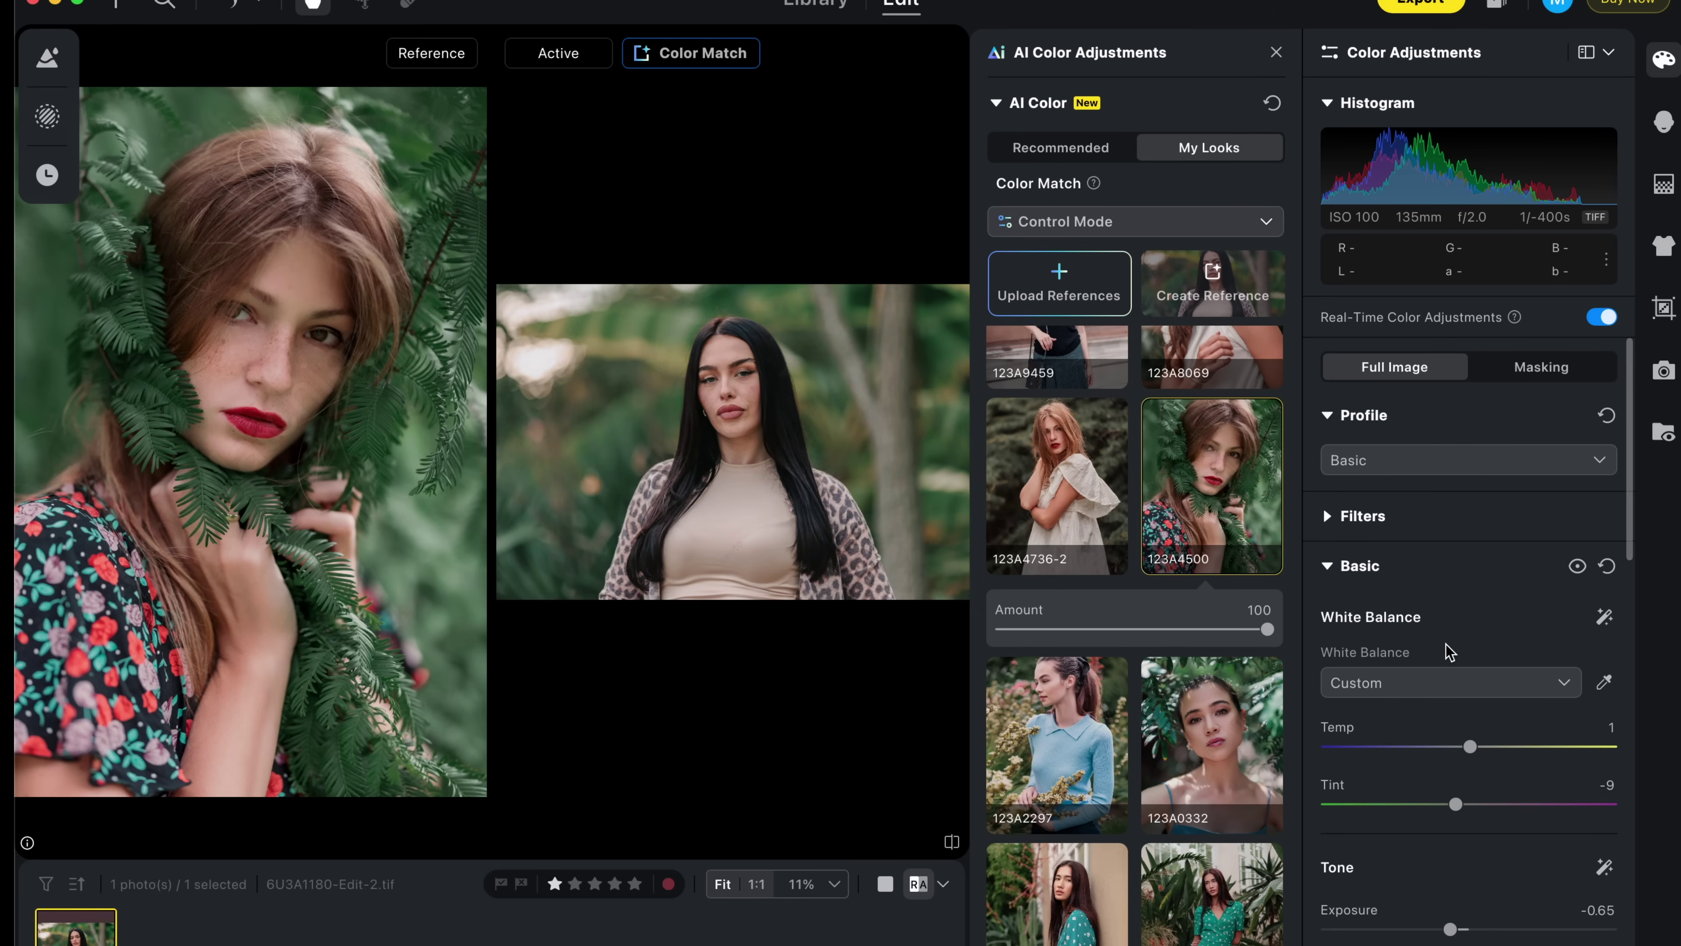
{"action": "scroll", "coordinate": [1458, 654], "scroll_direction": "down", "scroll_amount": 6}
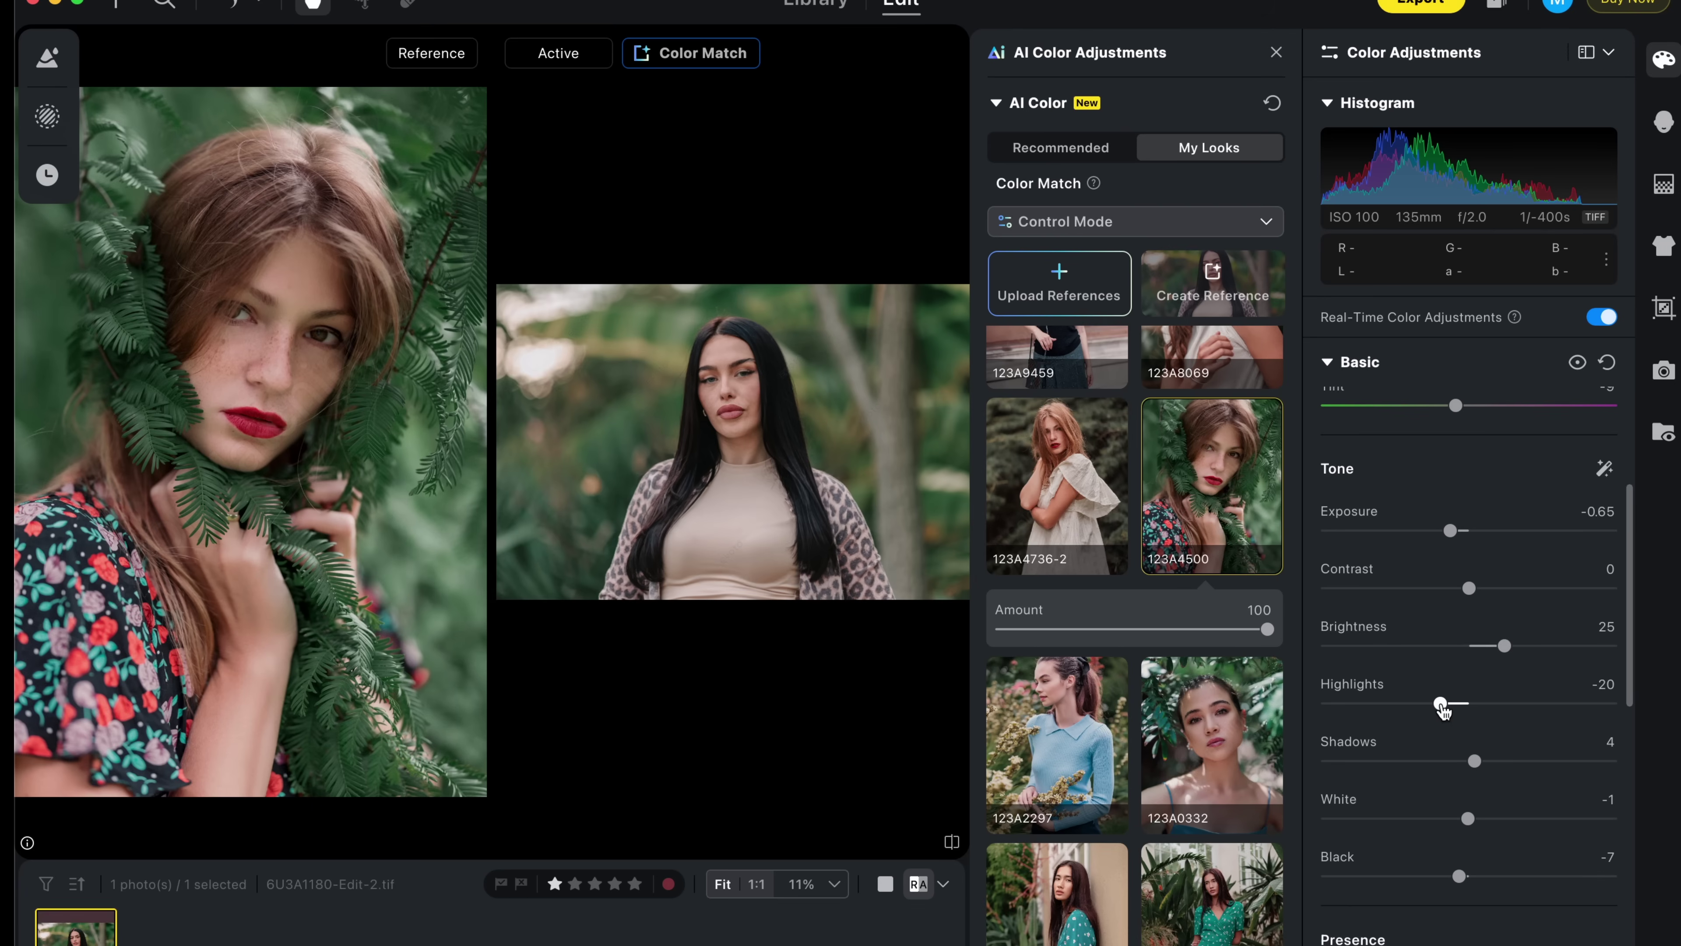
{"action": "left_click_drag", "start_coordinate": [1475, 761], "coordinate": [1498, 765]}
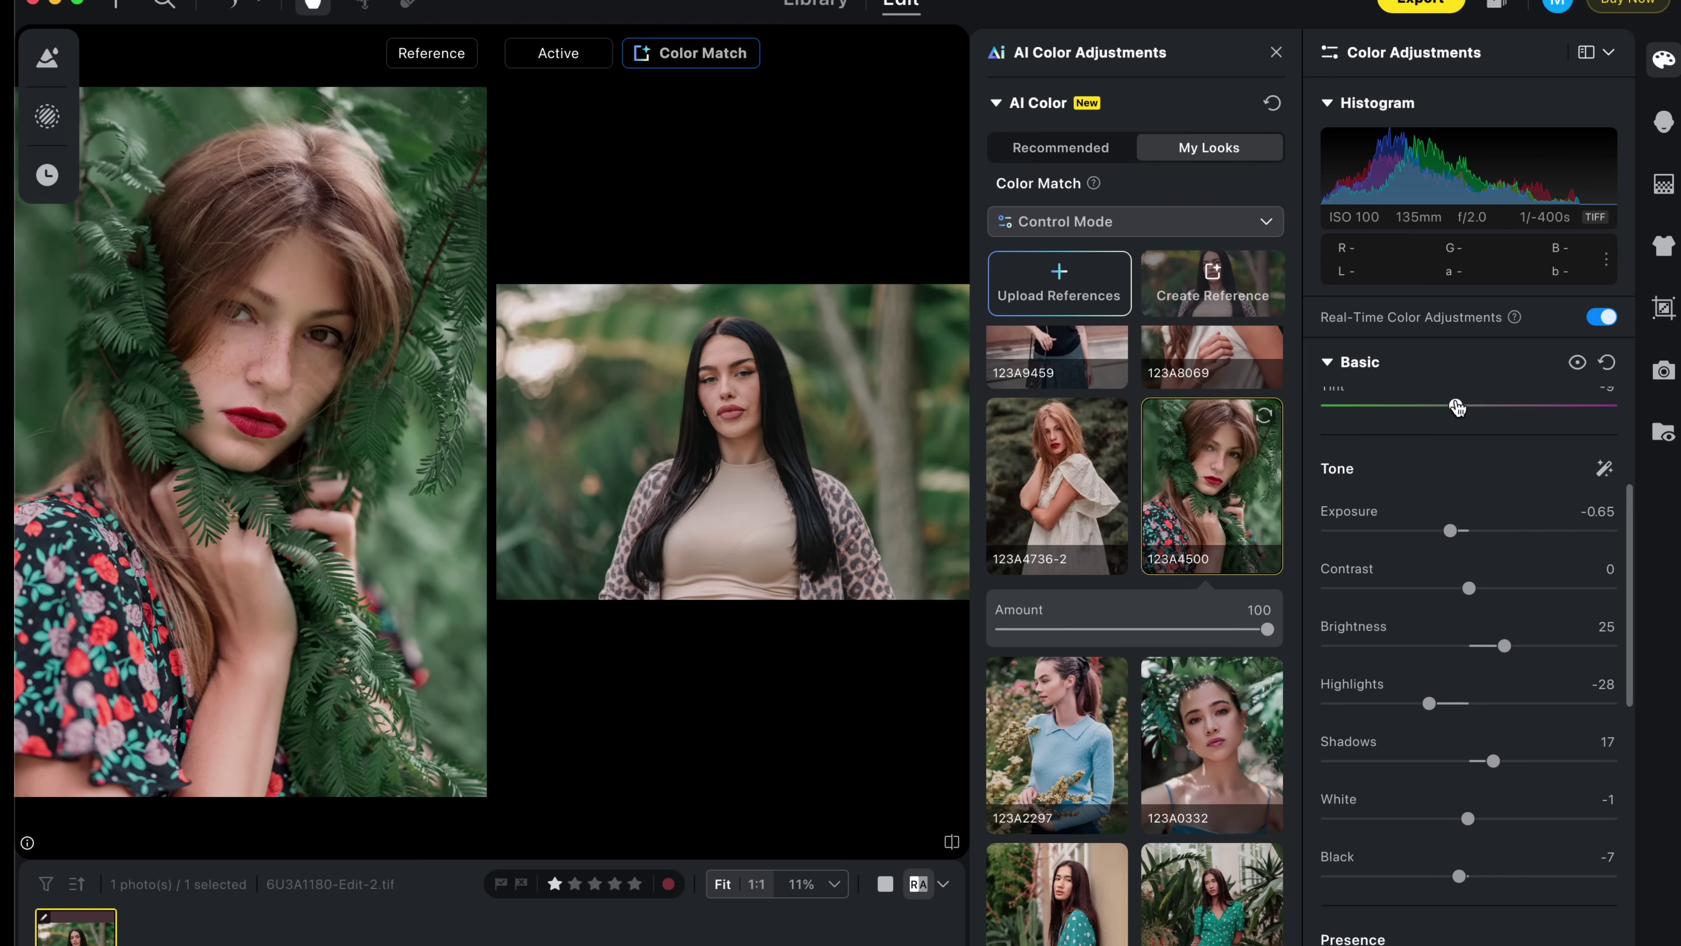
{"action": "scroll", "coordinate": [1466, 443], "scroll_direction": "up", "scroll_amount": 2}
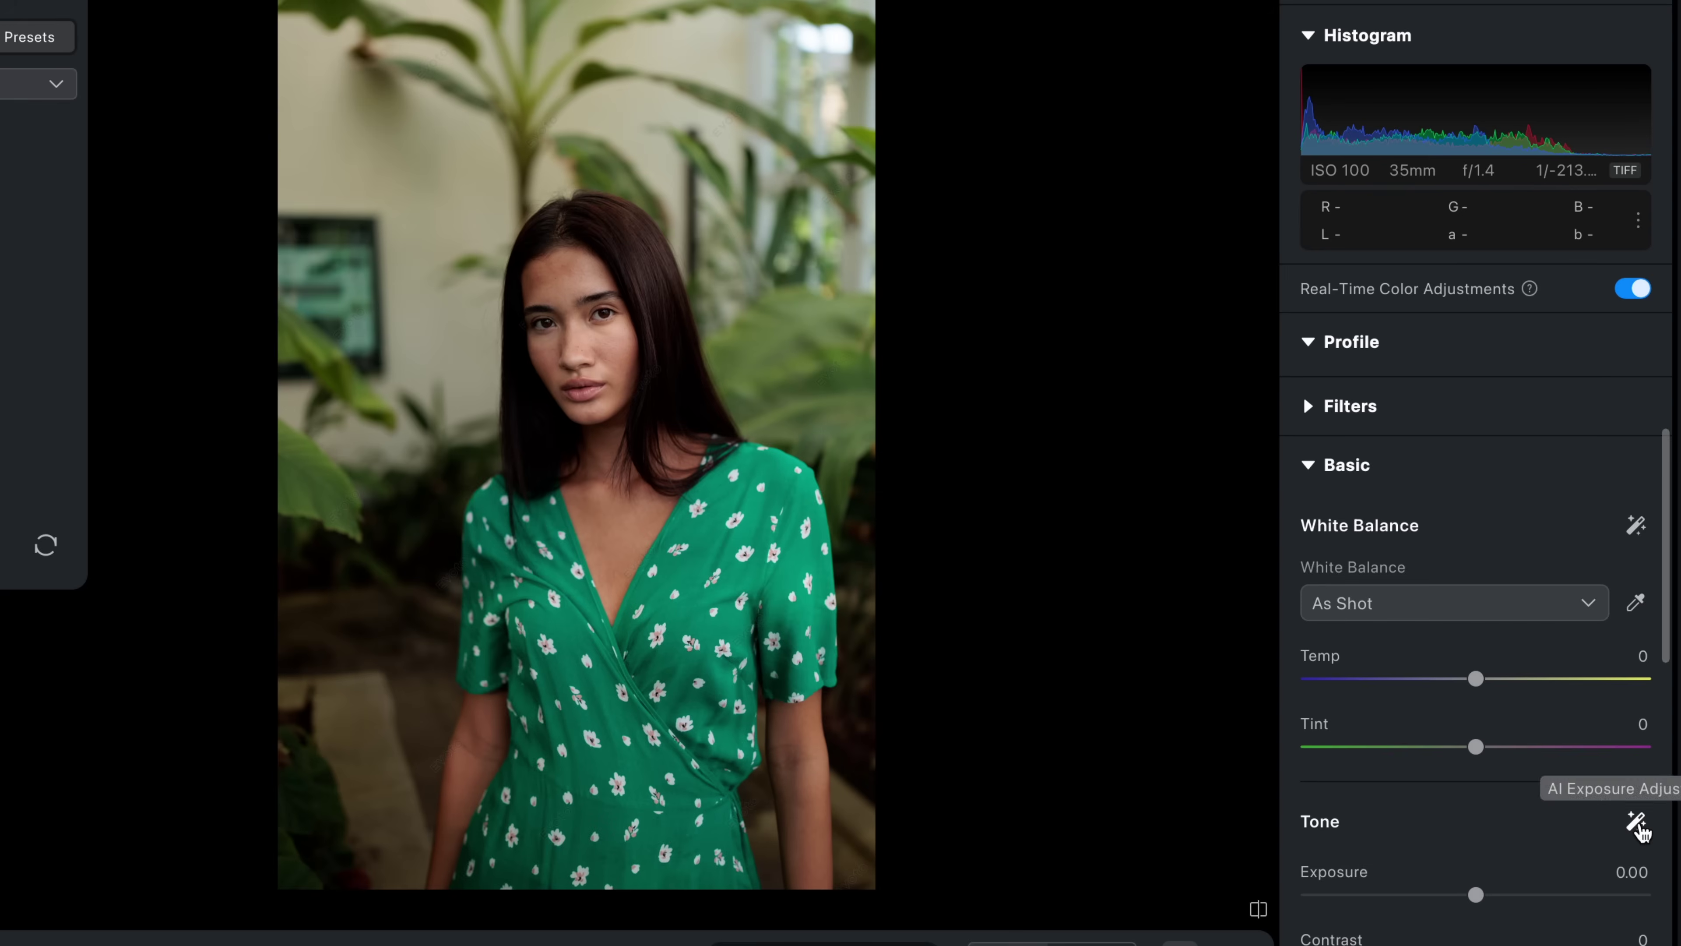
Step: Apply AI exposure (0.45) and AI white balance (Custom, Temp -4, Tint -1)
{"action": "left_click", "coordinate": [1638, 823]}
{"action": "left_click", "coordinate": [1636, 528]}
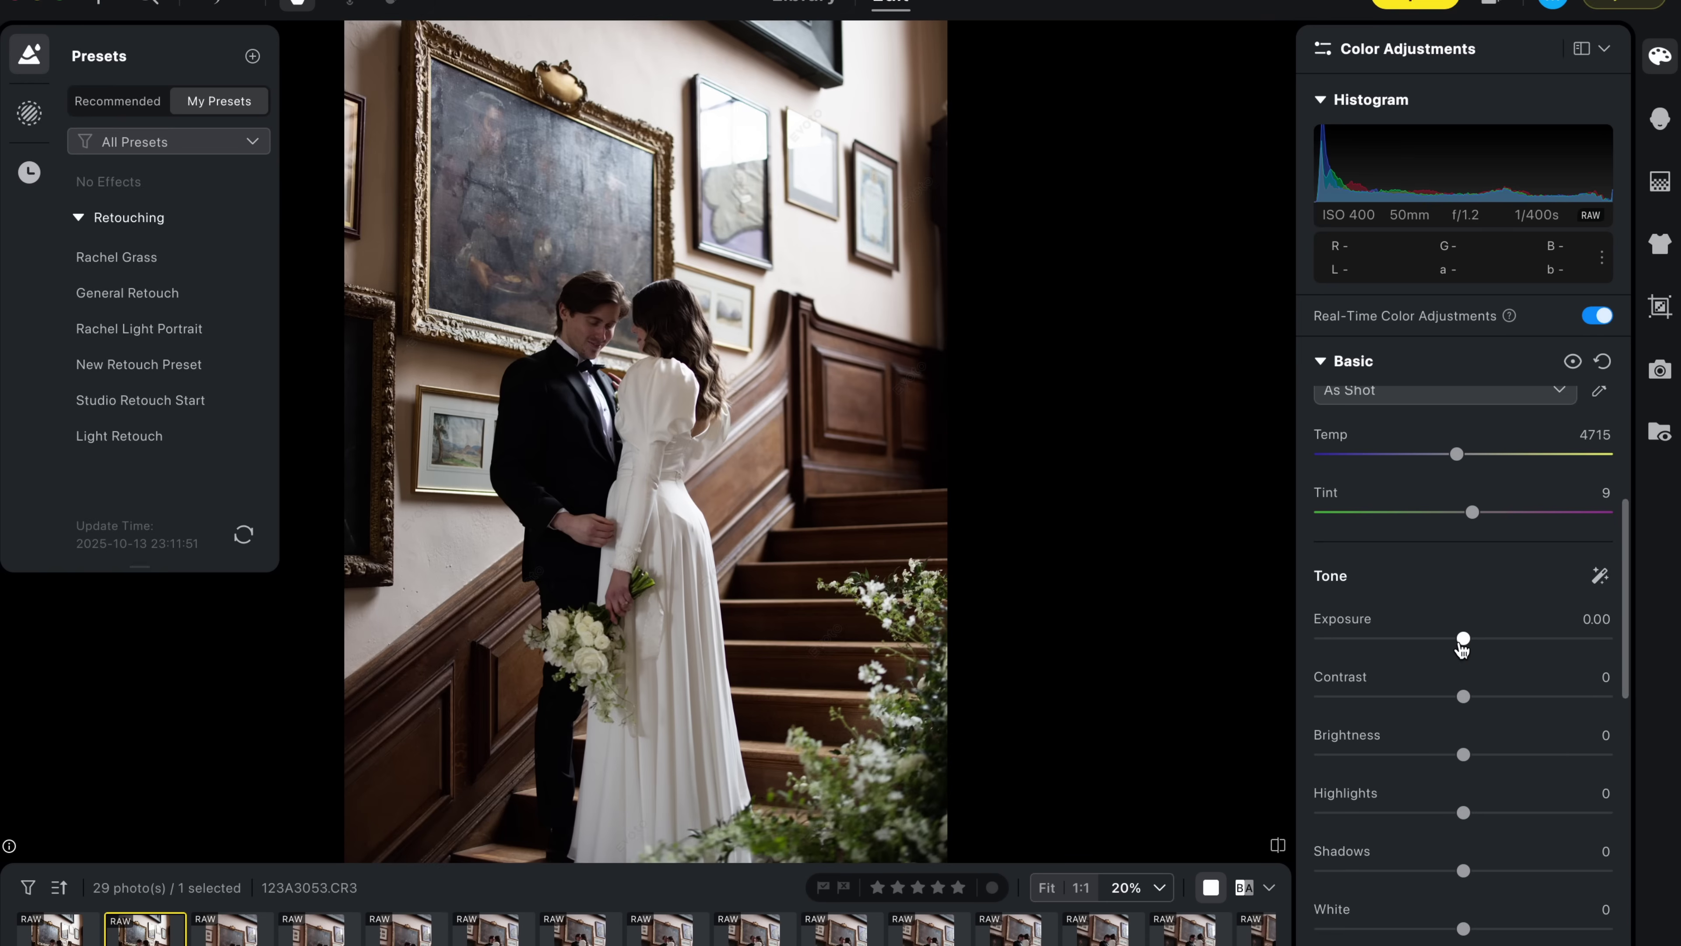
Step: Raise exposure to 0.50 with slight contrast, then brighten the next photo to Exposure 1.05
{"action": "left_click_drag", "start_coordinate": [1463, 638], "coordinate": [1479, 638]}
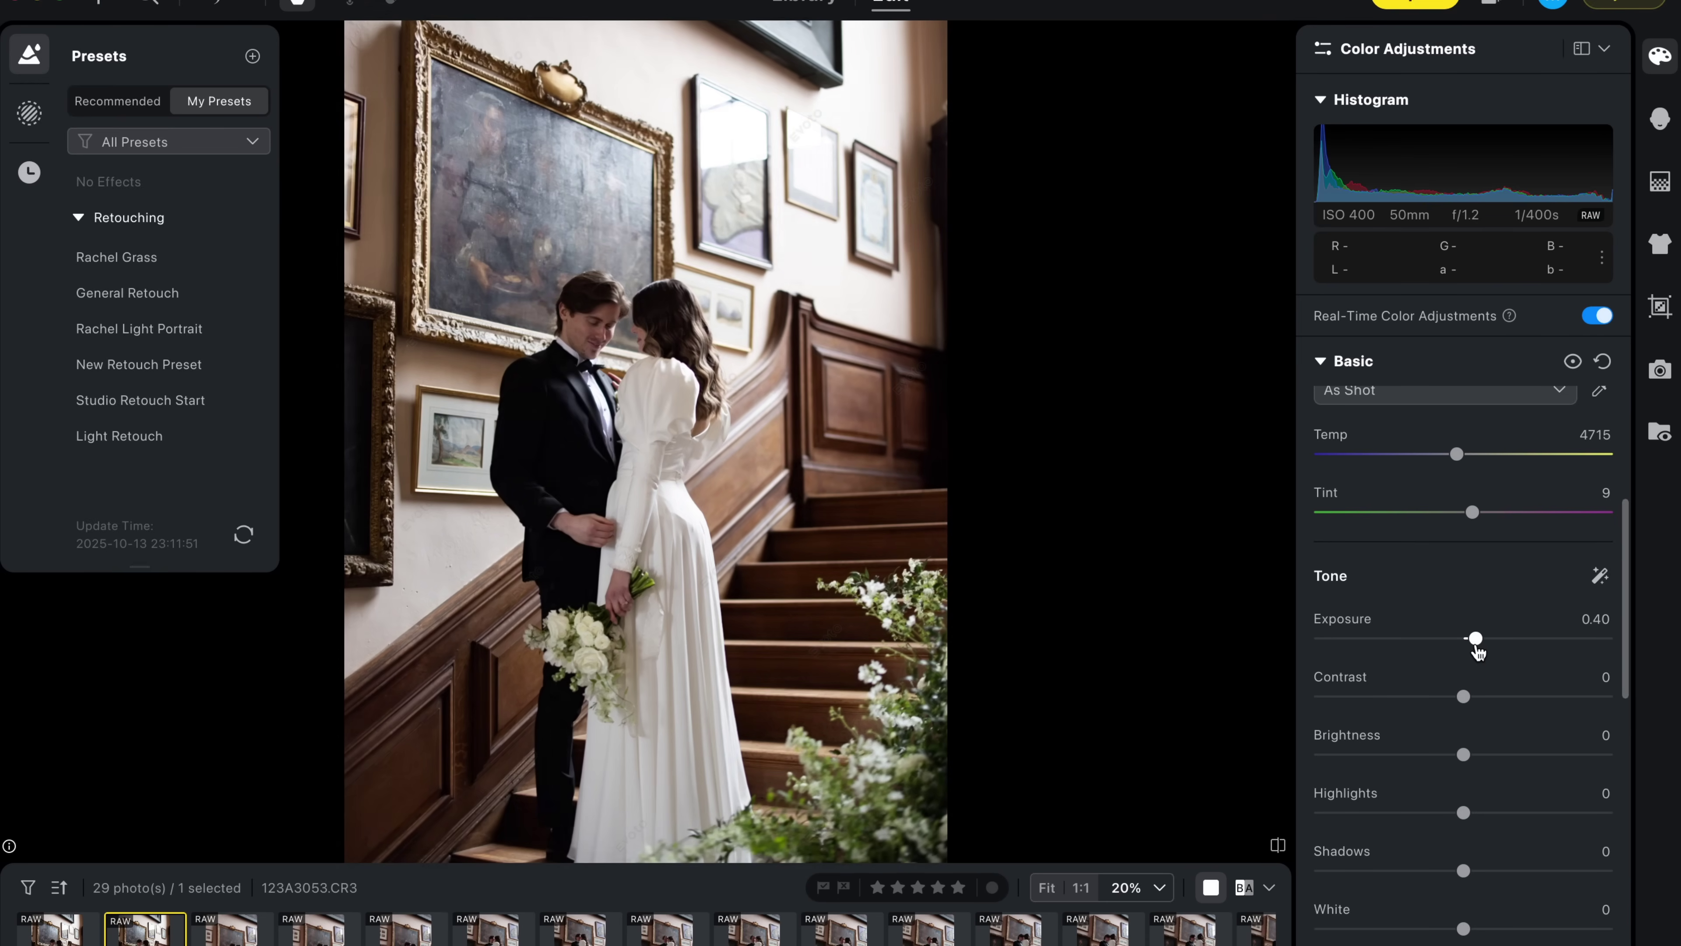
{"action": "left_click_drag", "start_coordinate": [1464, 696], "coordinate": [1467, 697]}
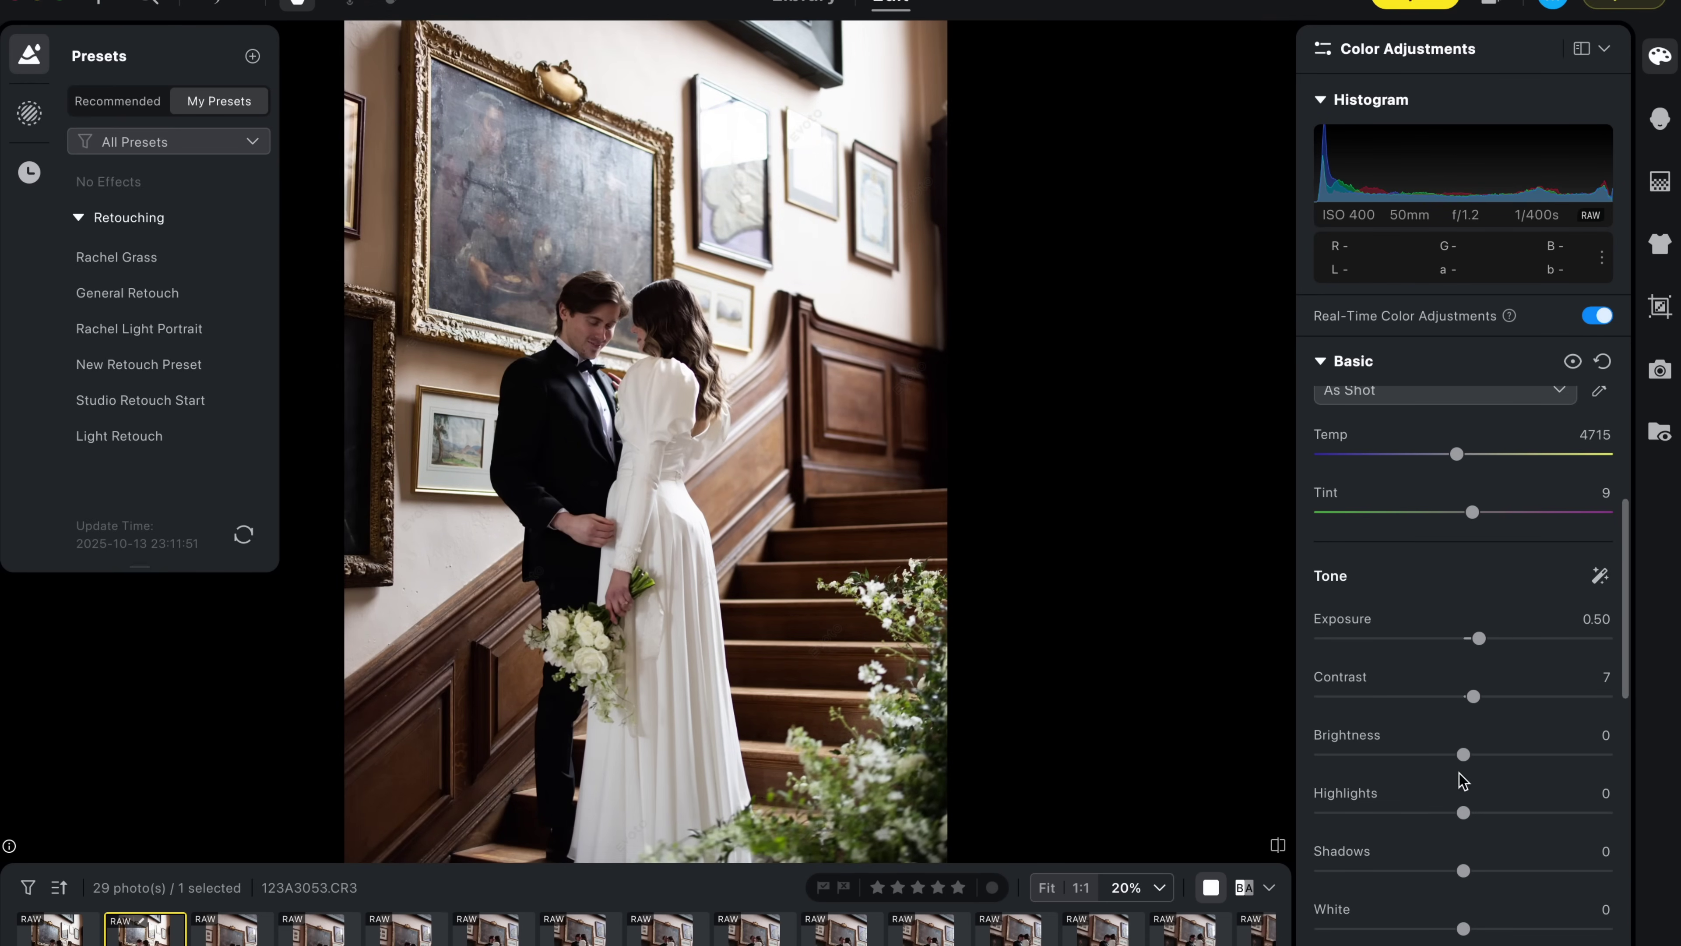
{"action": "key", "text": "Right"}
{"action": "key", "text": "Right"}
{"action": "key", "text": "Right"}
{"action": "left_click_drag", "start_coordinate": [1468, 641], "coordinate": [1487, 645]}
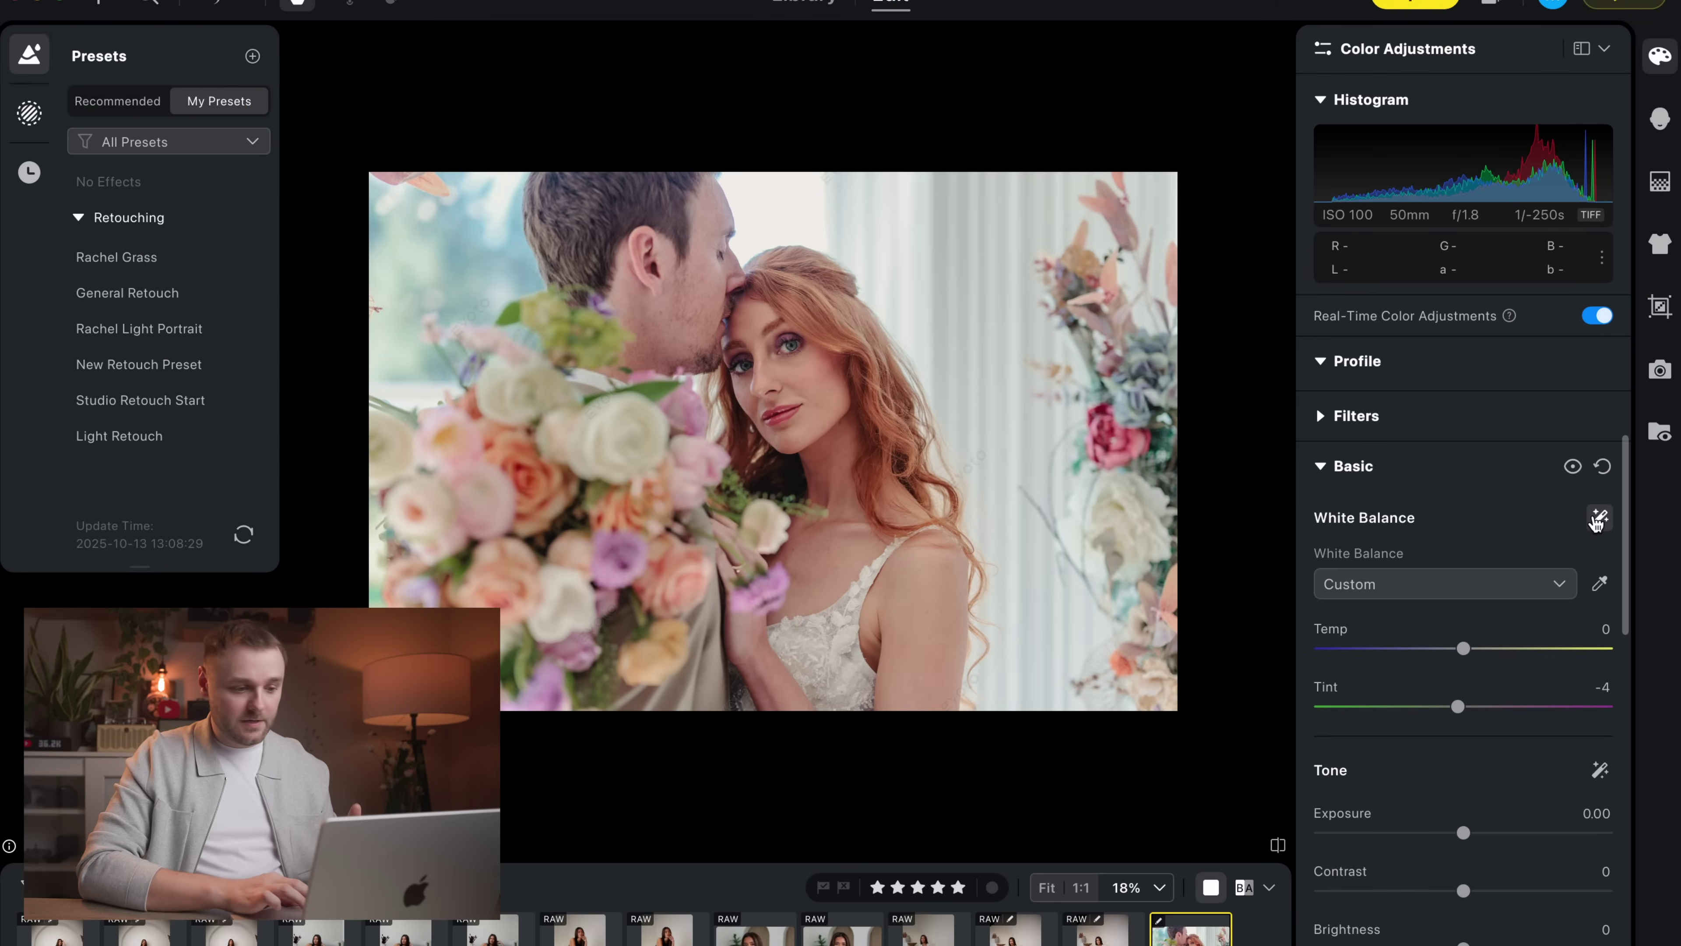
Step: Apply AI exposure, toggle Basic adjustments to compare, then advance to the curtain-couple photo
{"action": "left_click", "coordinate": [1602, 772]}
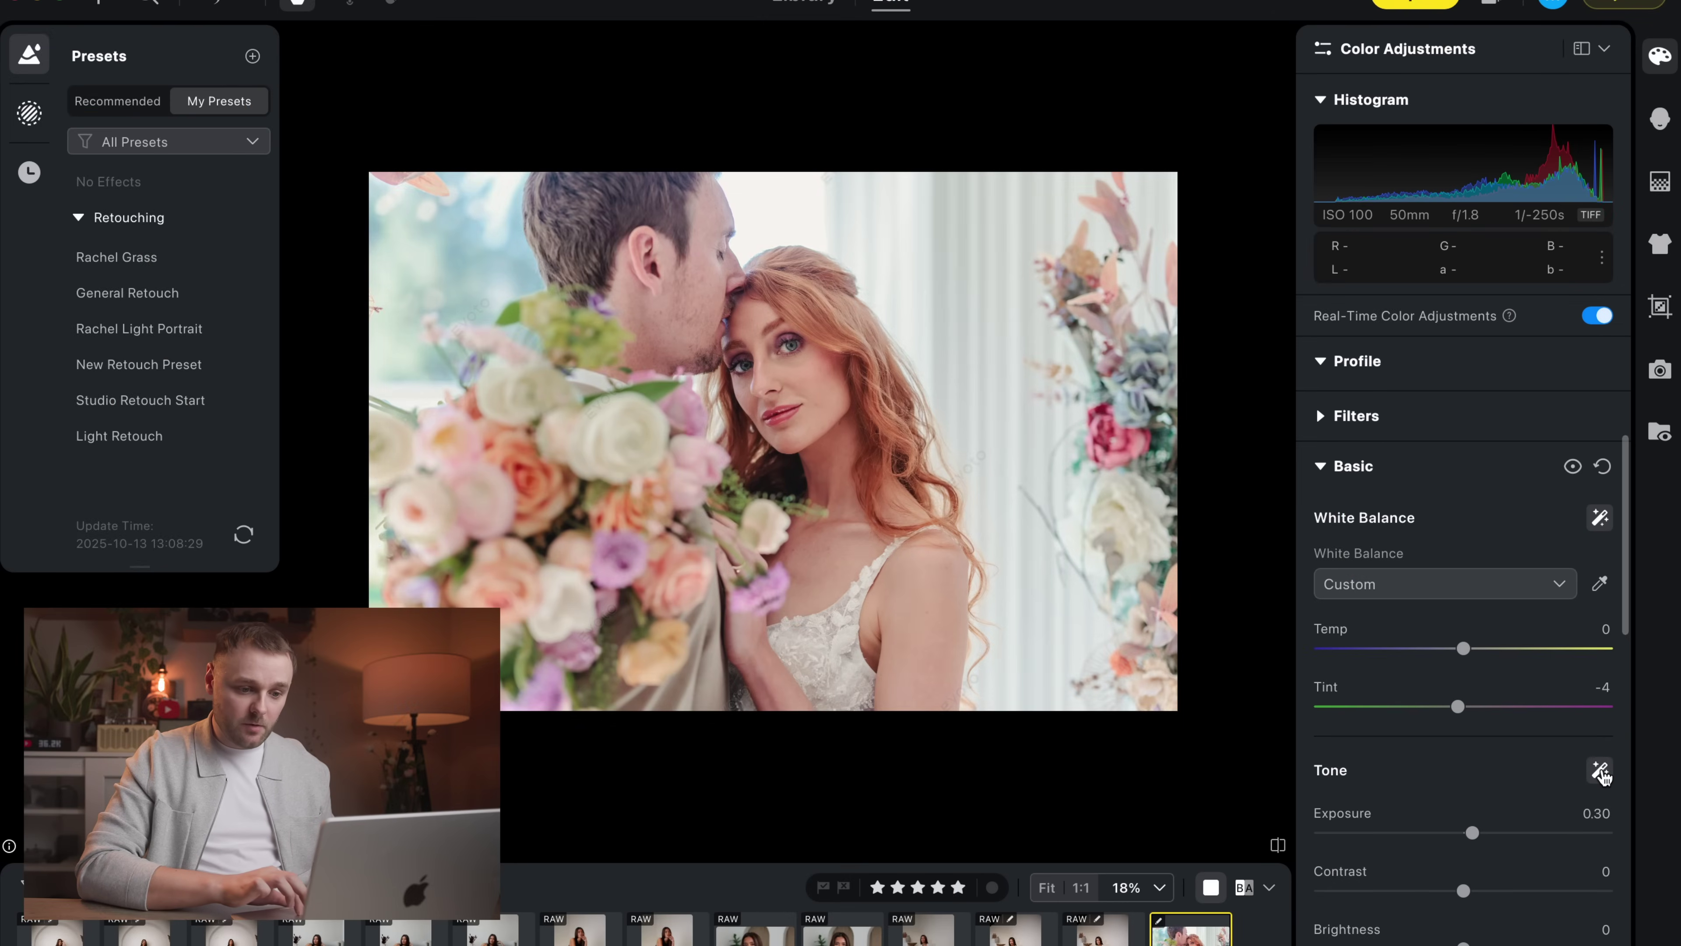
{"action": "left_click", "coordinate": [1571, 469]}
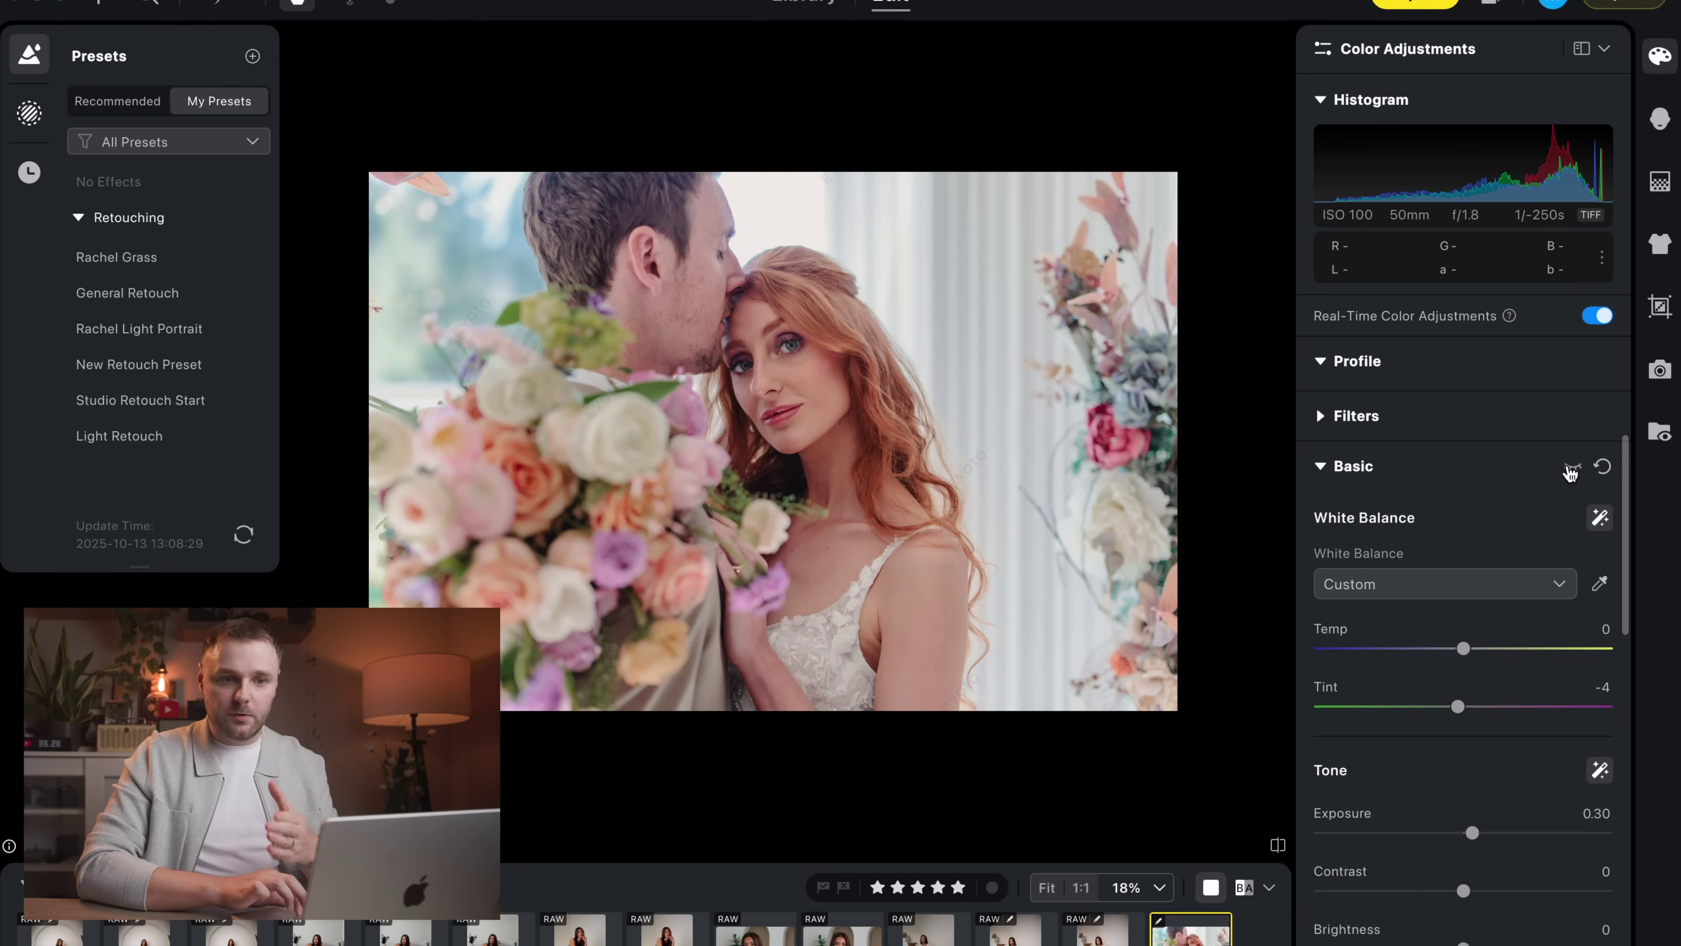
{"action": "left_click", "coordinate": [1571, 469]}
{"action": "left_click", "coordinate": [1571, 469]}
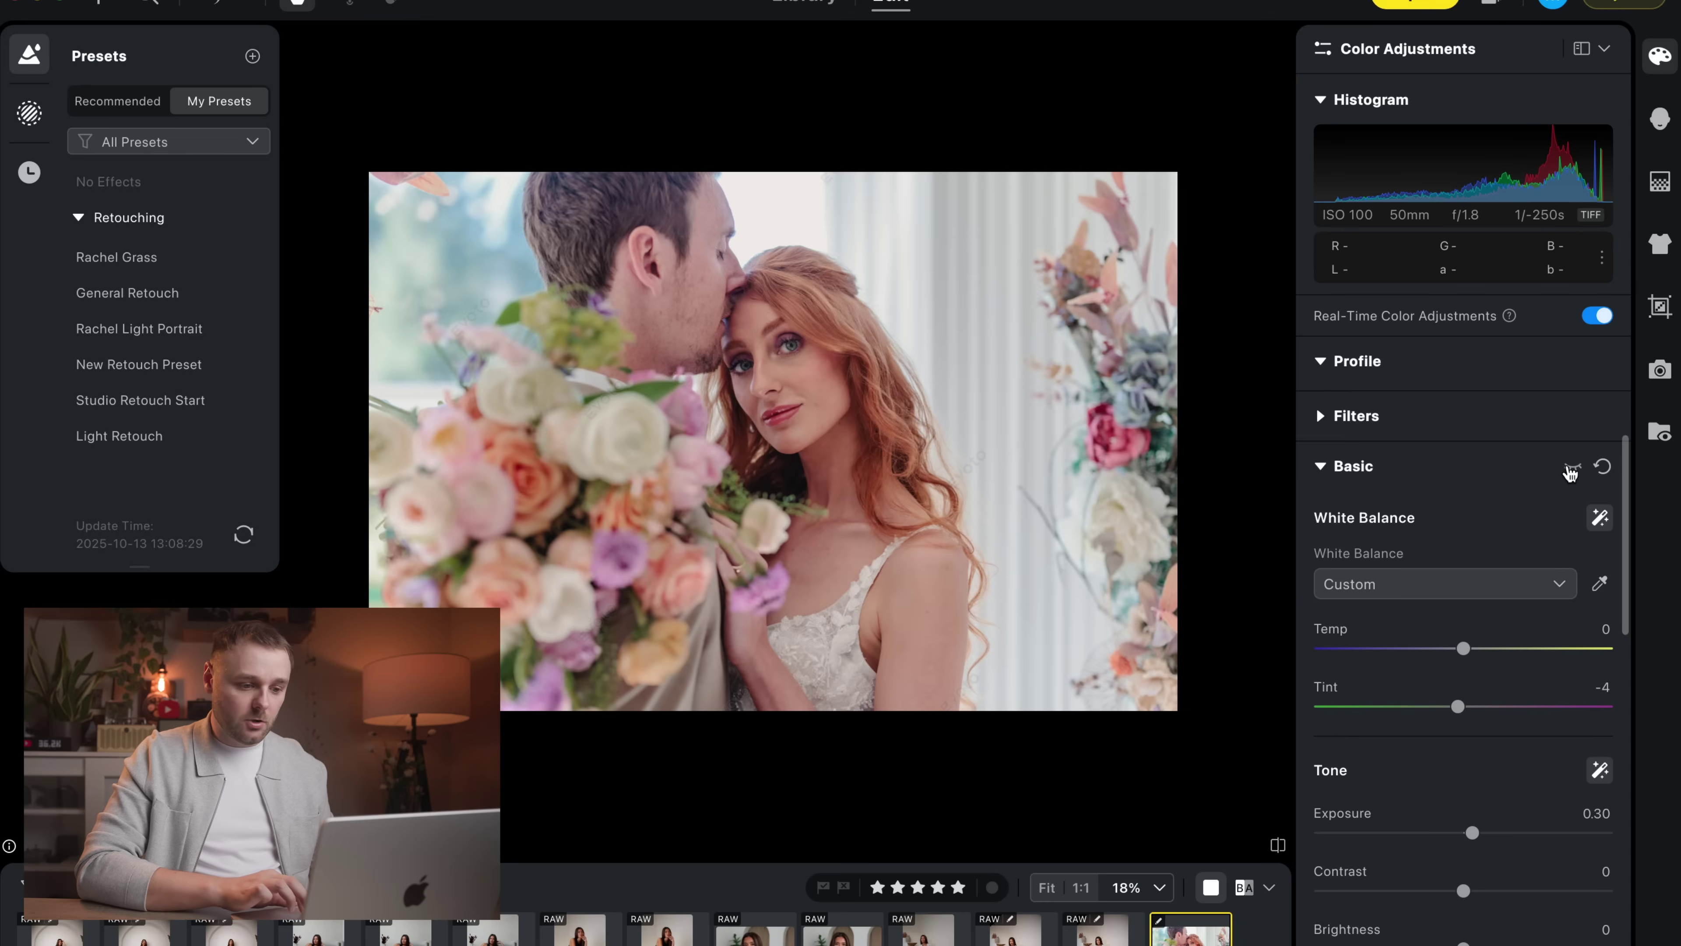
{"action": "left_click", "coordinate": [1572, 469]}
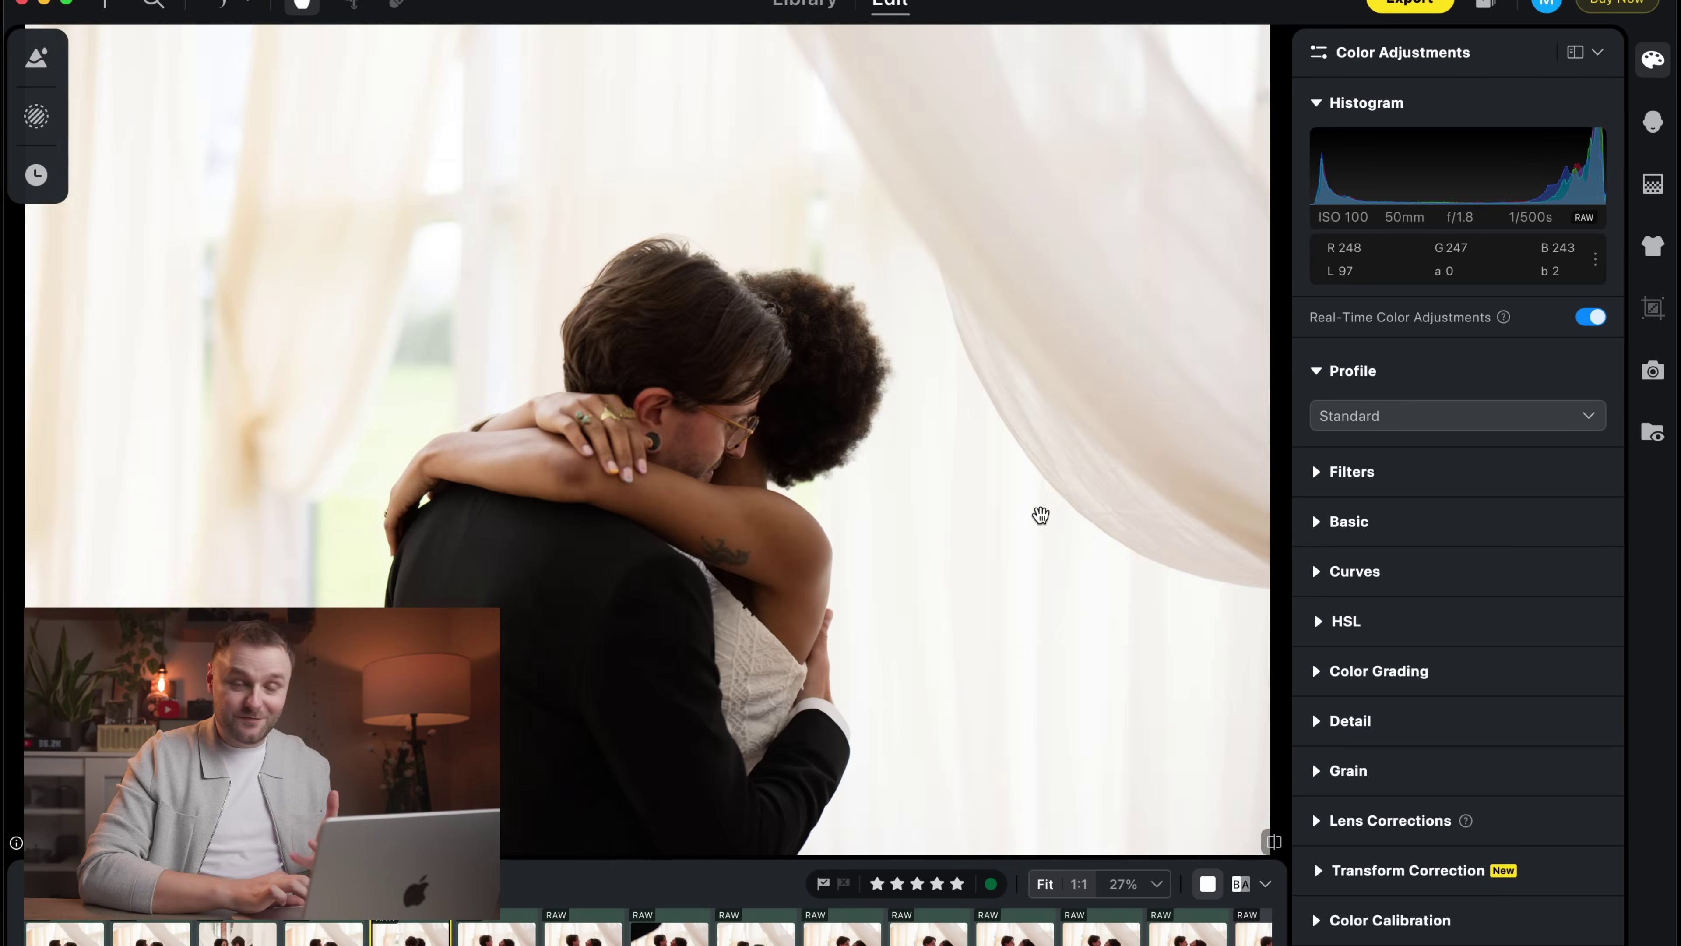
{"action": "key", "text": "Right"}
{"action": "key", "text": "Right"}
{"action": "key", "text": "Right"}
{"action": "key", "text": "Right"}
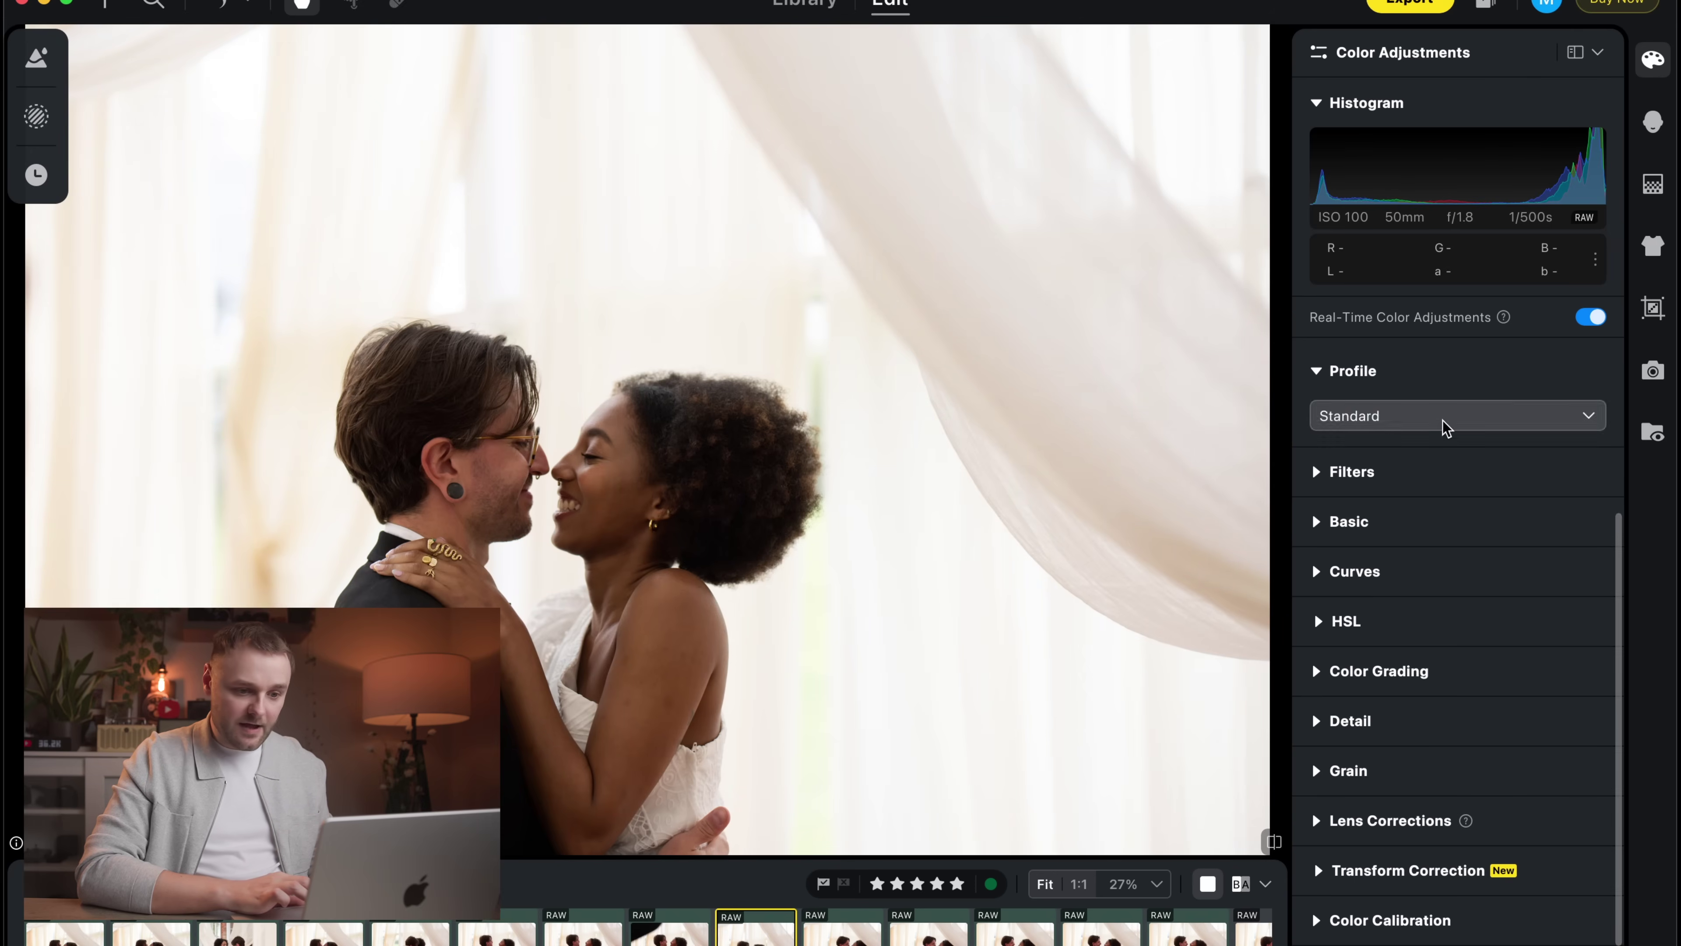
Step: Apply AI exposure to the curtain-couple photo, setting Exposure to 0.20
{"action": "left_click", "coordinate": [1347, 521]}
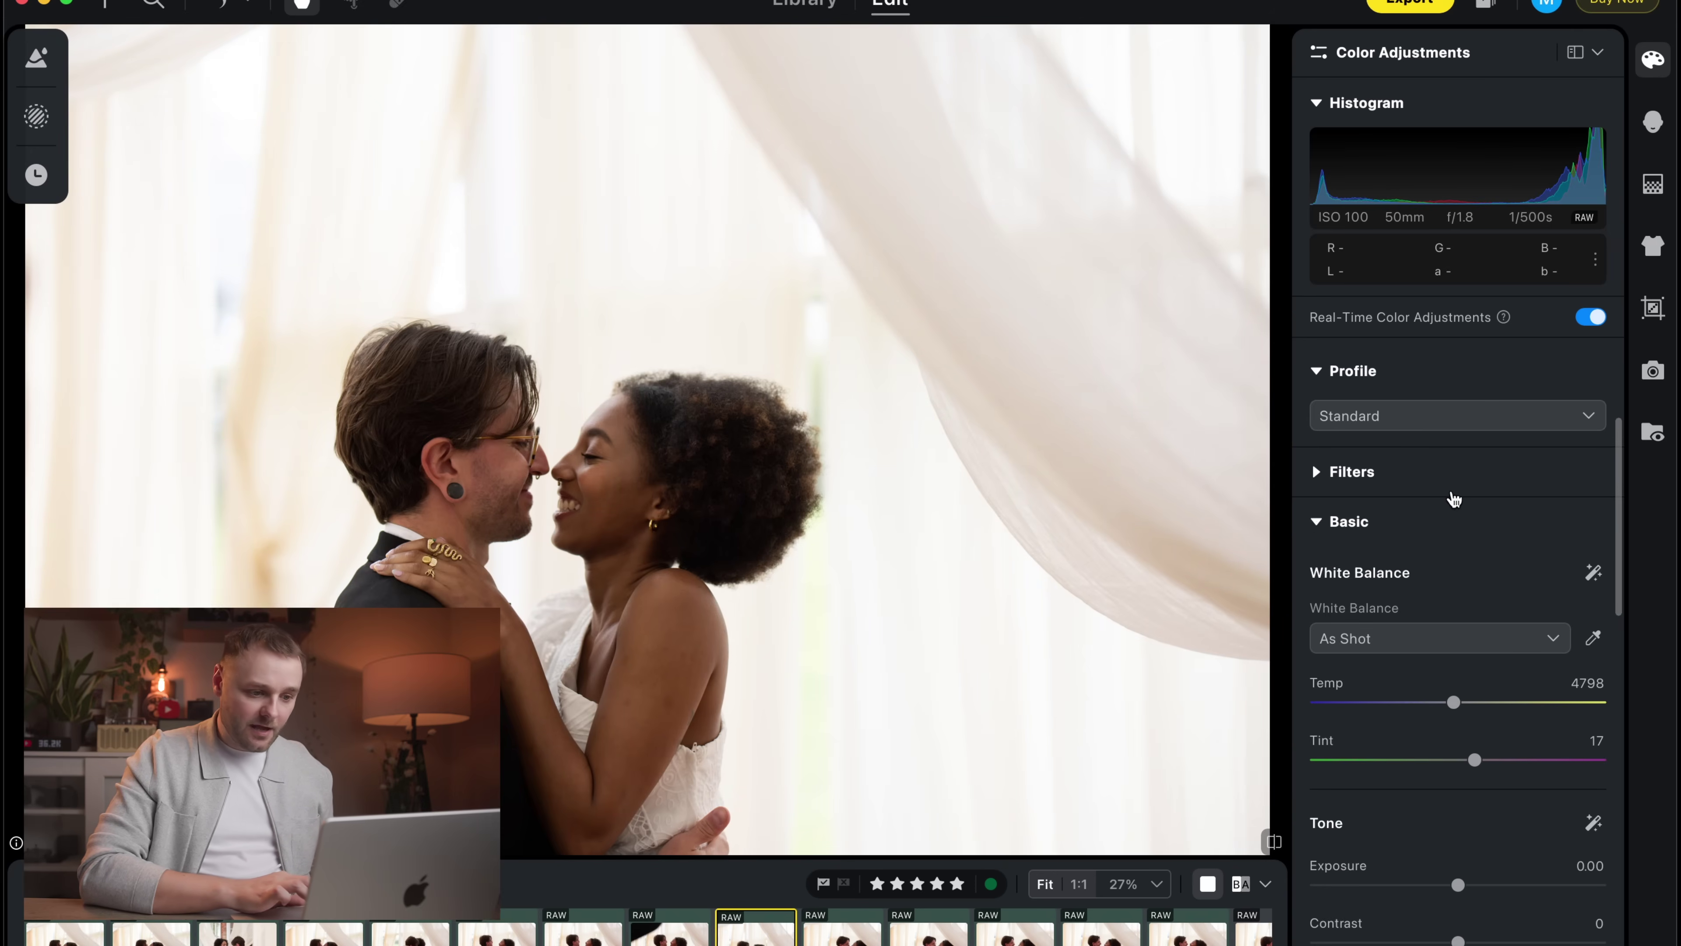
{"action": "scroll", "coordinate": [1452, 500], "scroll_direction": "down", "scroll_amount": 3}
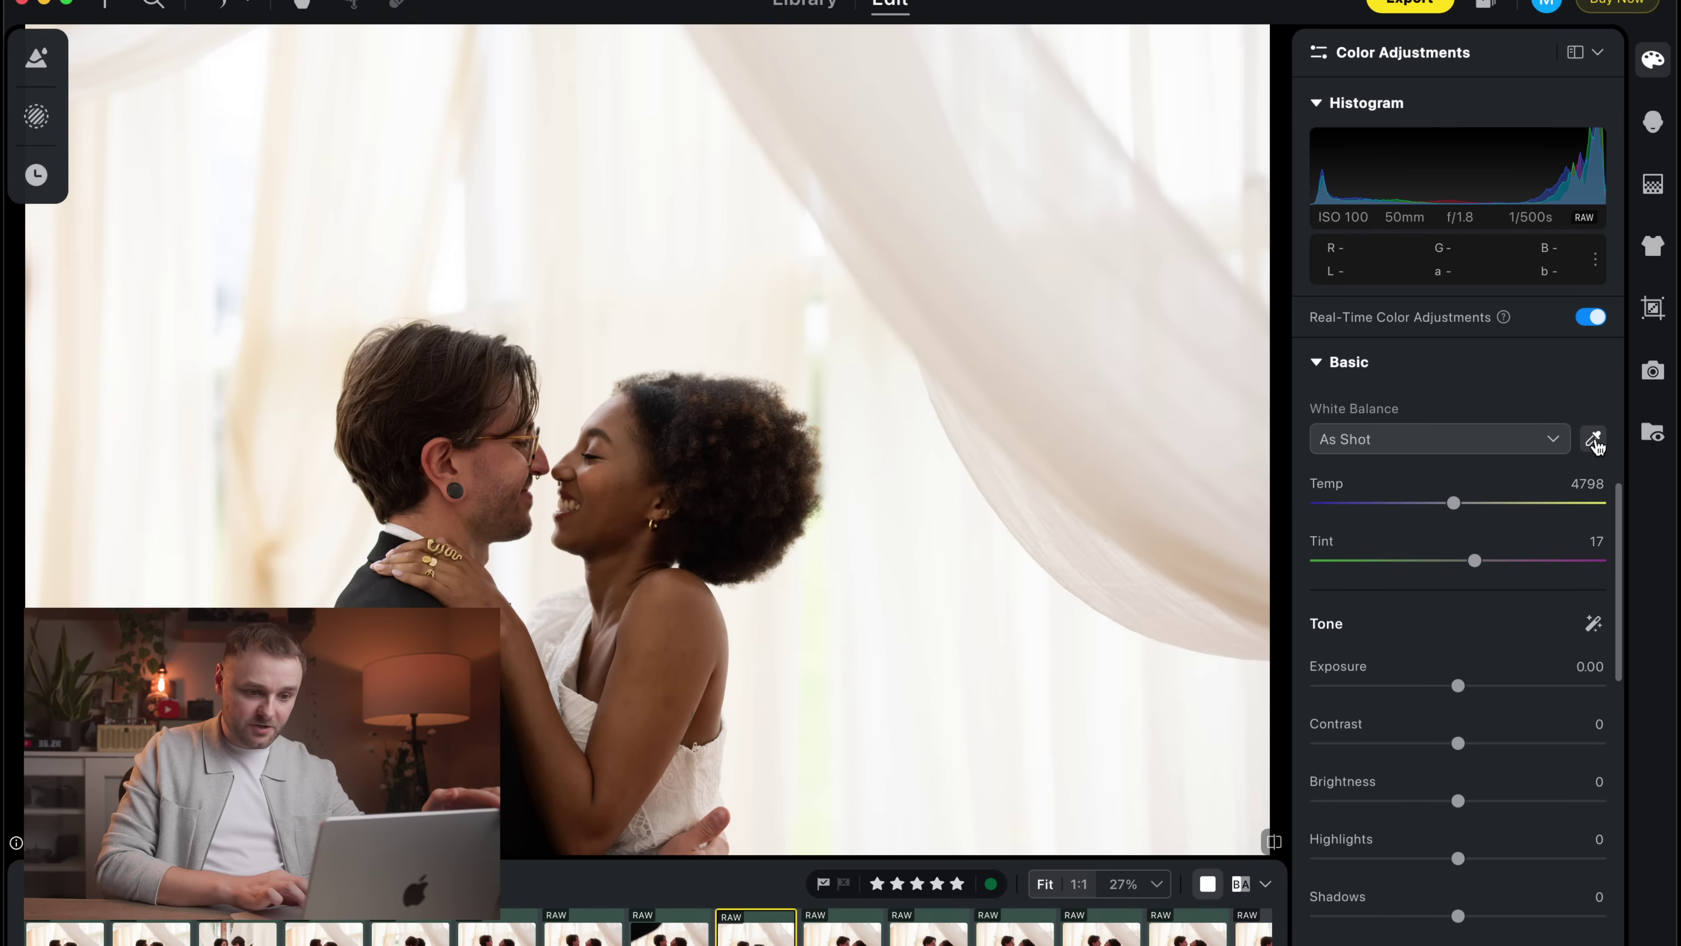
{"action": "left_click", "coordinate": [1593, 624]}
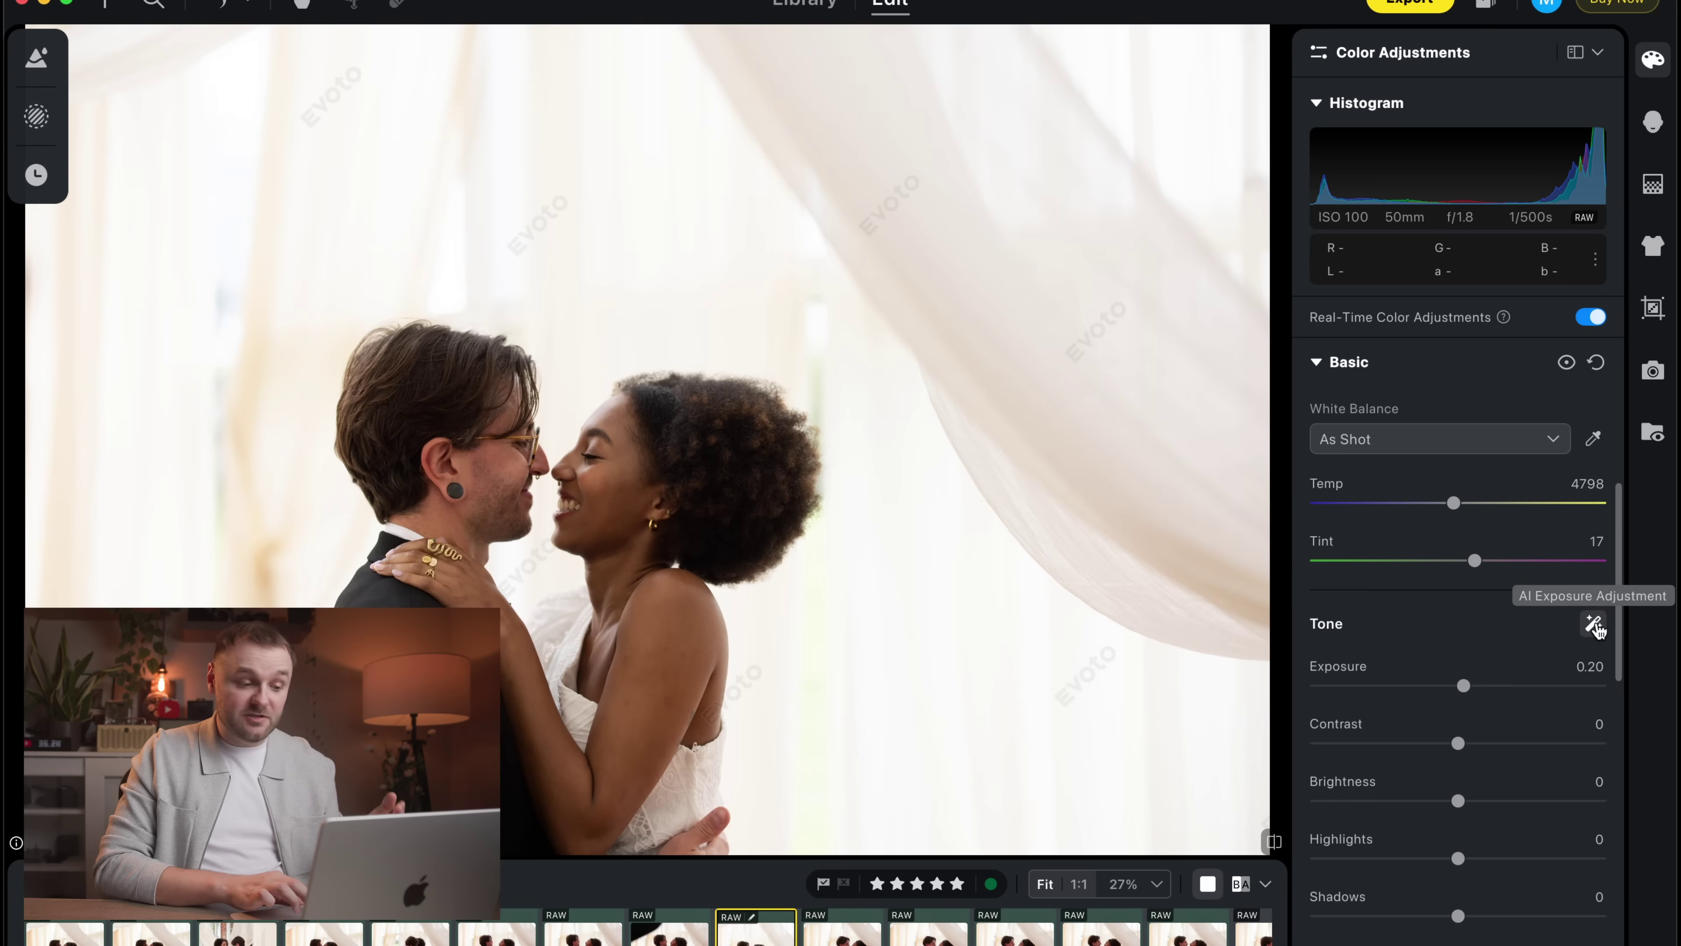
Step: Sync the exposure edit across all 241 images
{"action": "key", "text": "super+shift+s"}
{"action": "left_click", "coordinate": [1040, 731]}
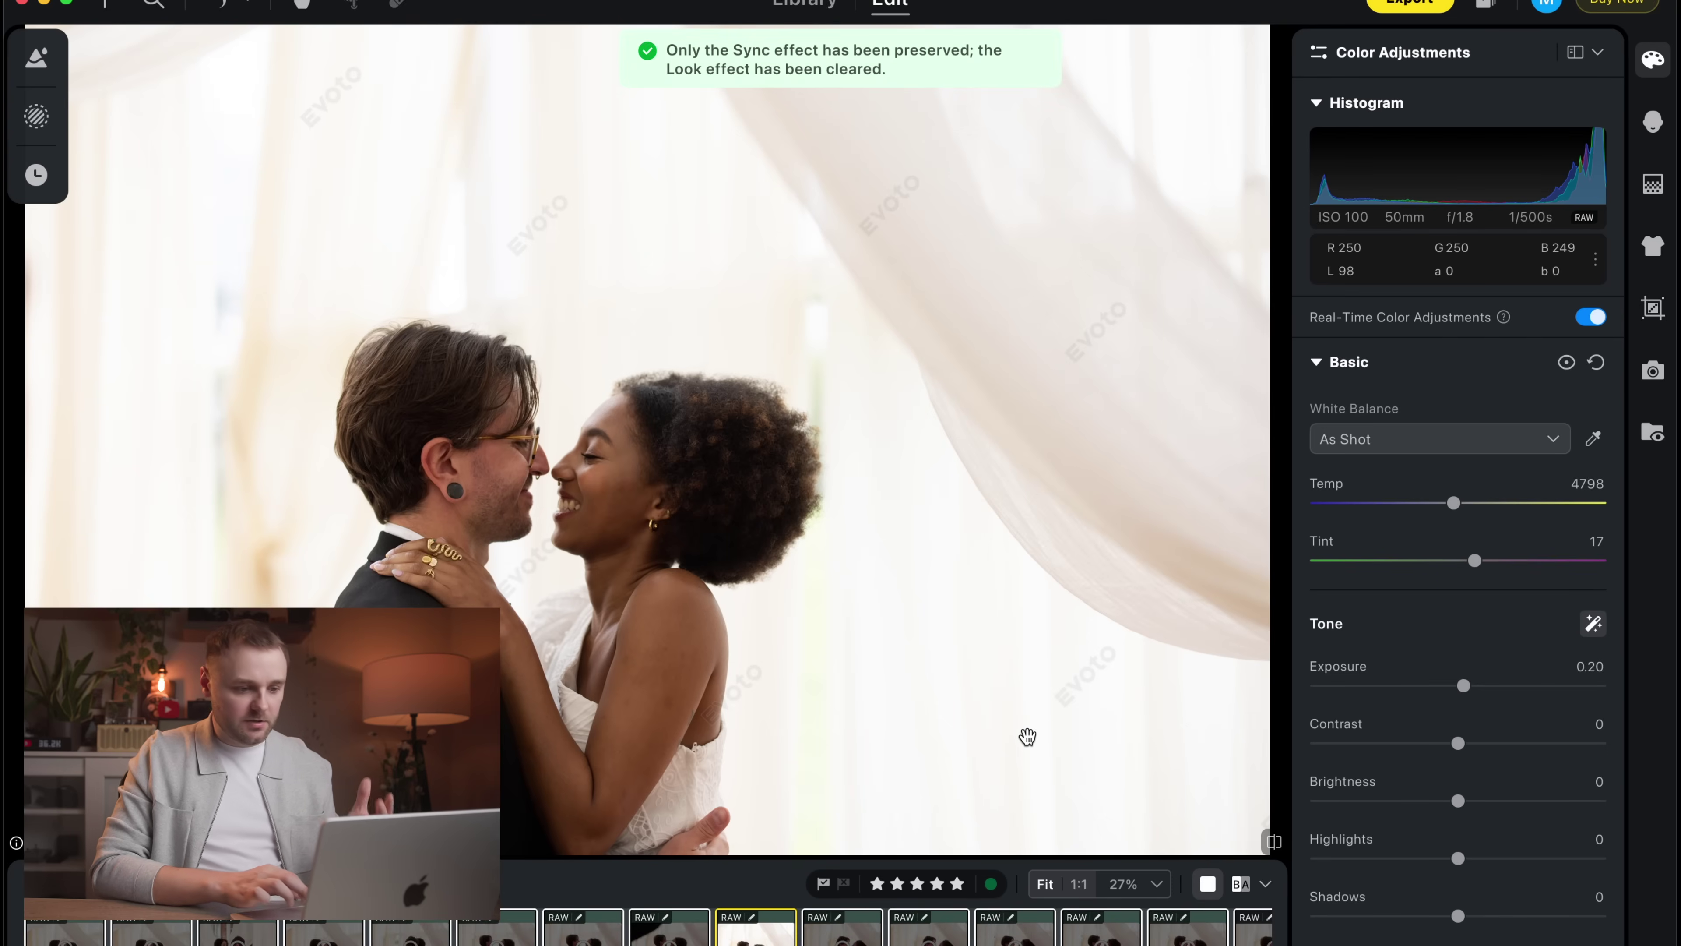
{"action": "key", "text": "Right"}
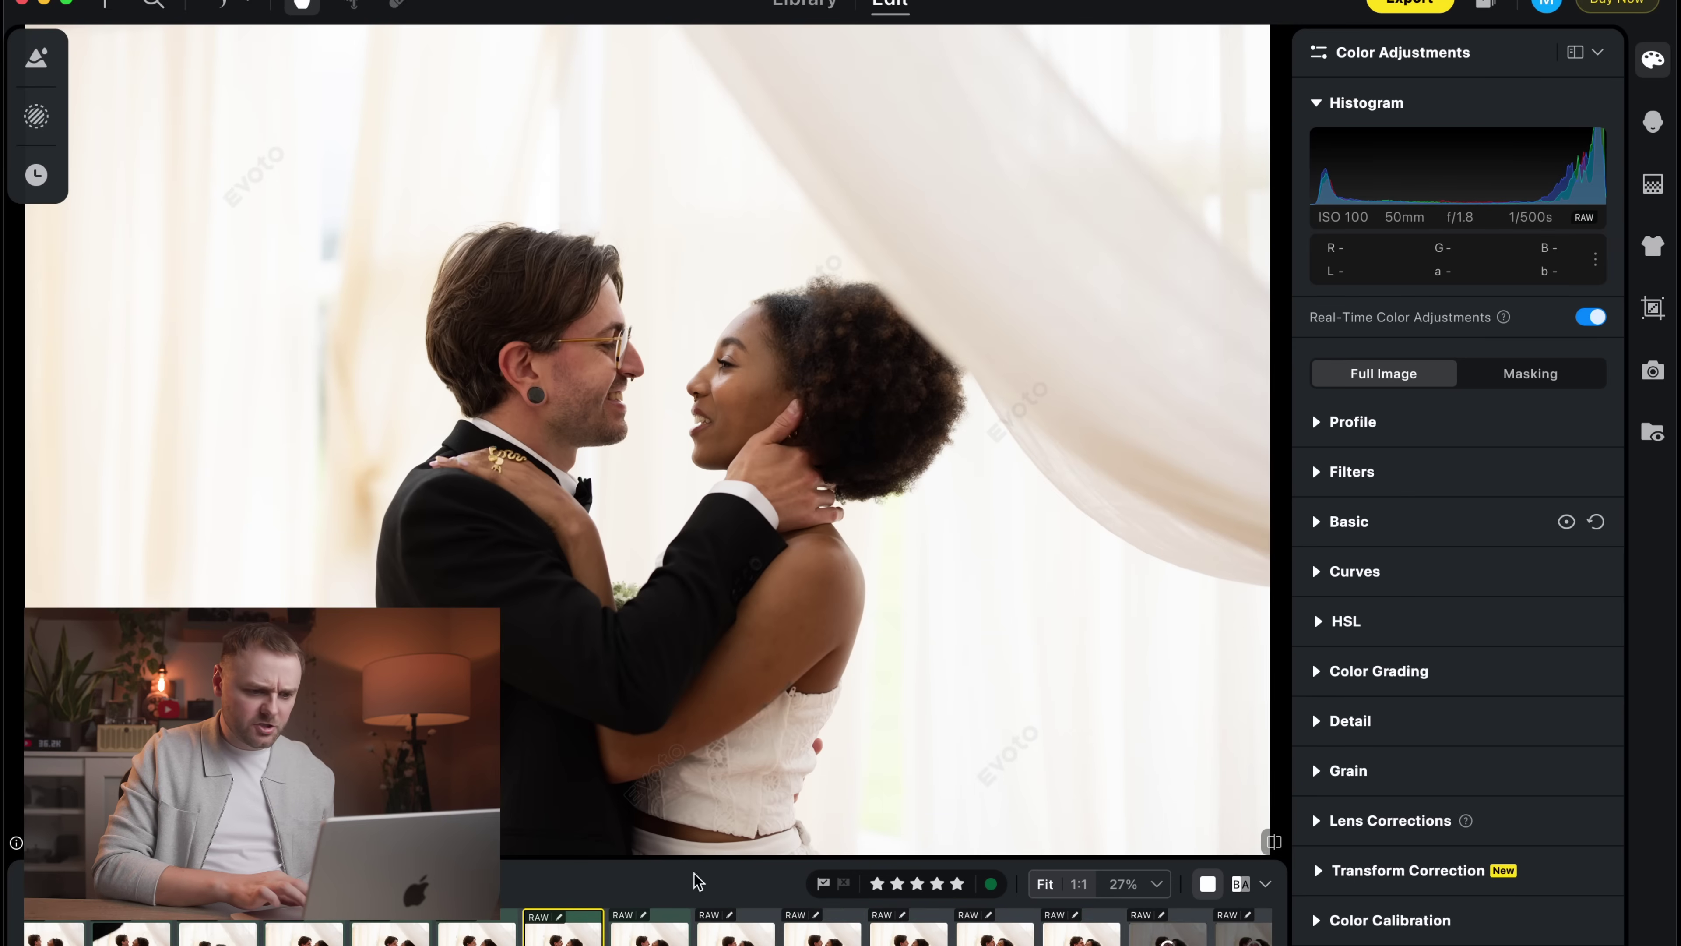
Step: Browse forward four photos to the shot of the man kissing the woman's cheek
{"action": "key", "text": "Right"}
{"action": "key", "text": "Right"}
{"action": "key", "text": "Right"}
{"action": "key", "text": "Right"}
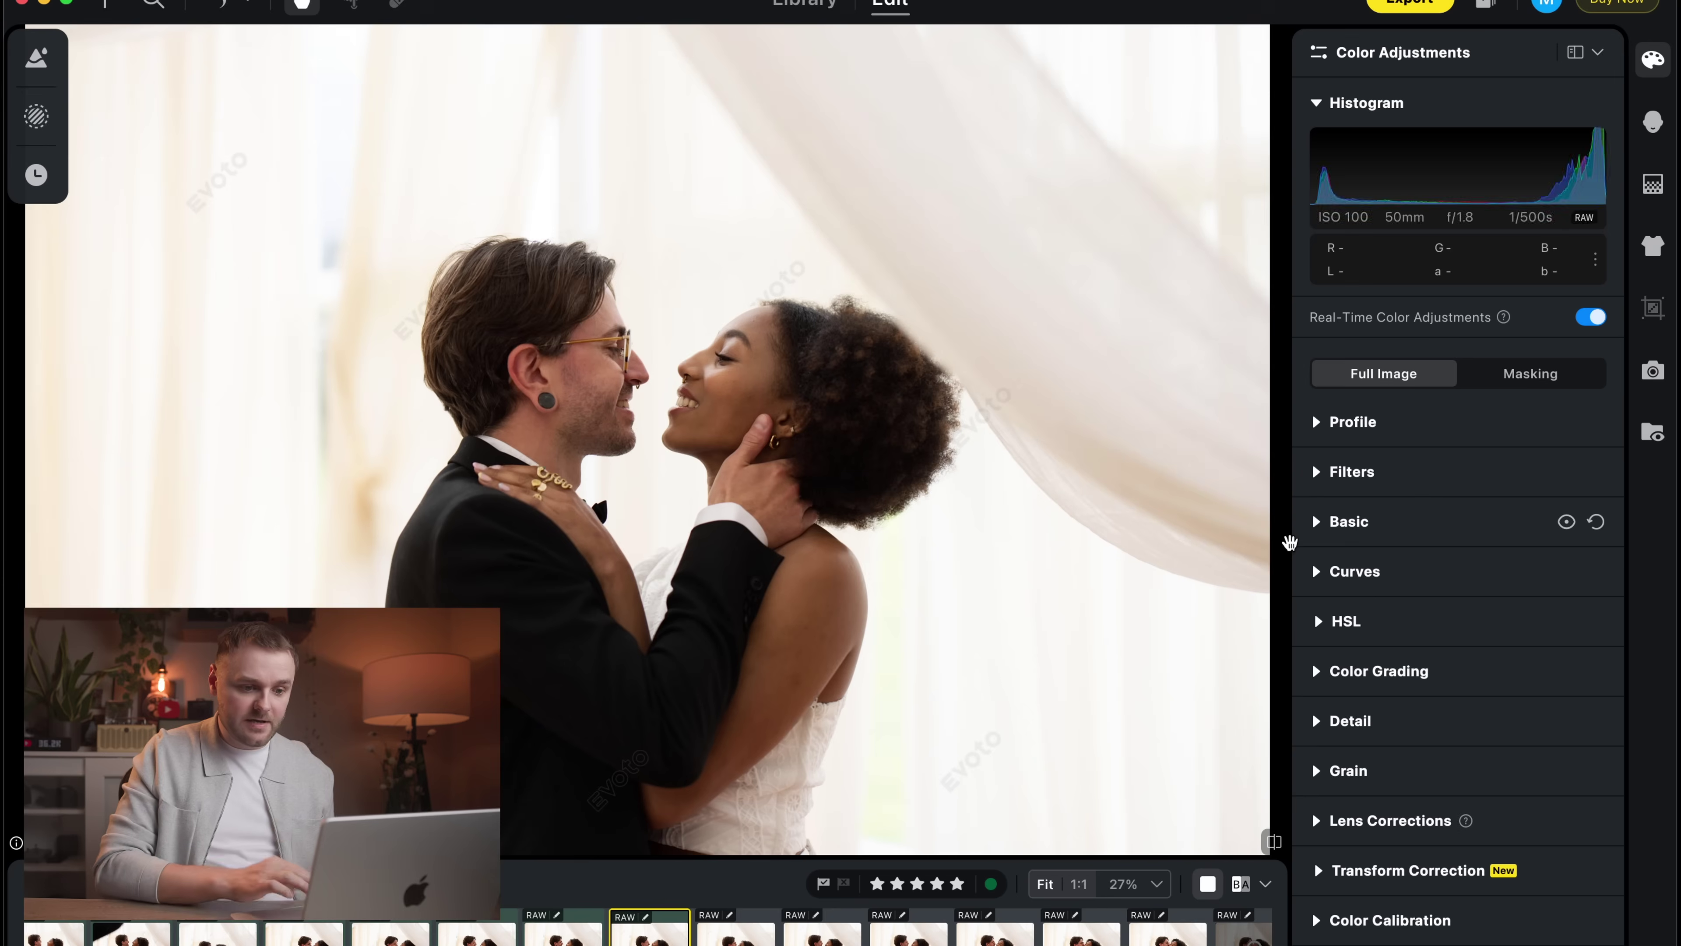
{"action": "key", "text": "Right"}
{"action": "key", "text": "Right"}
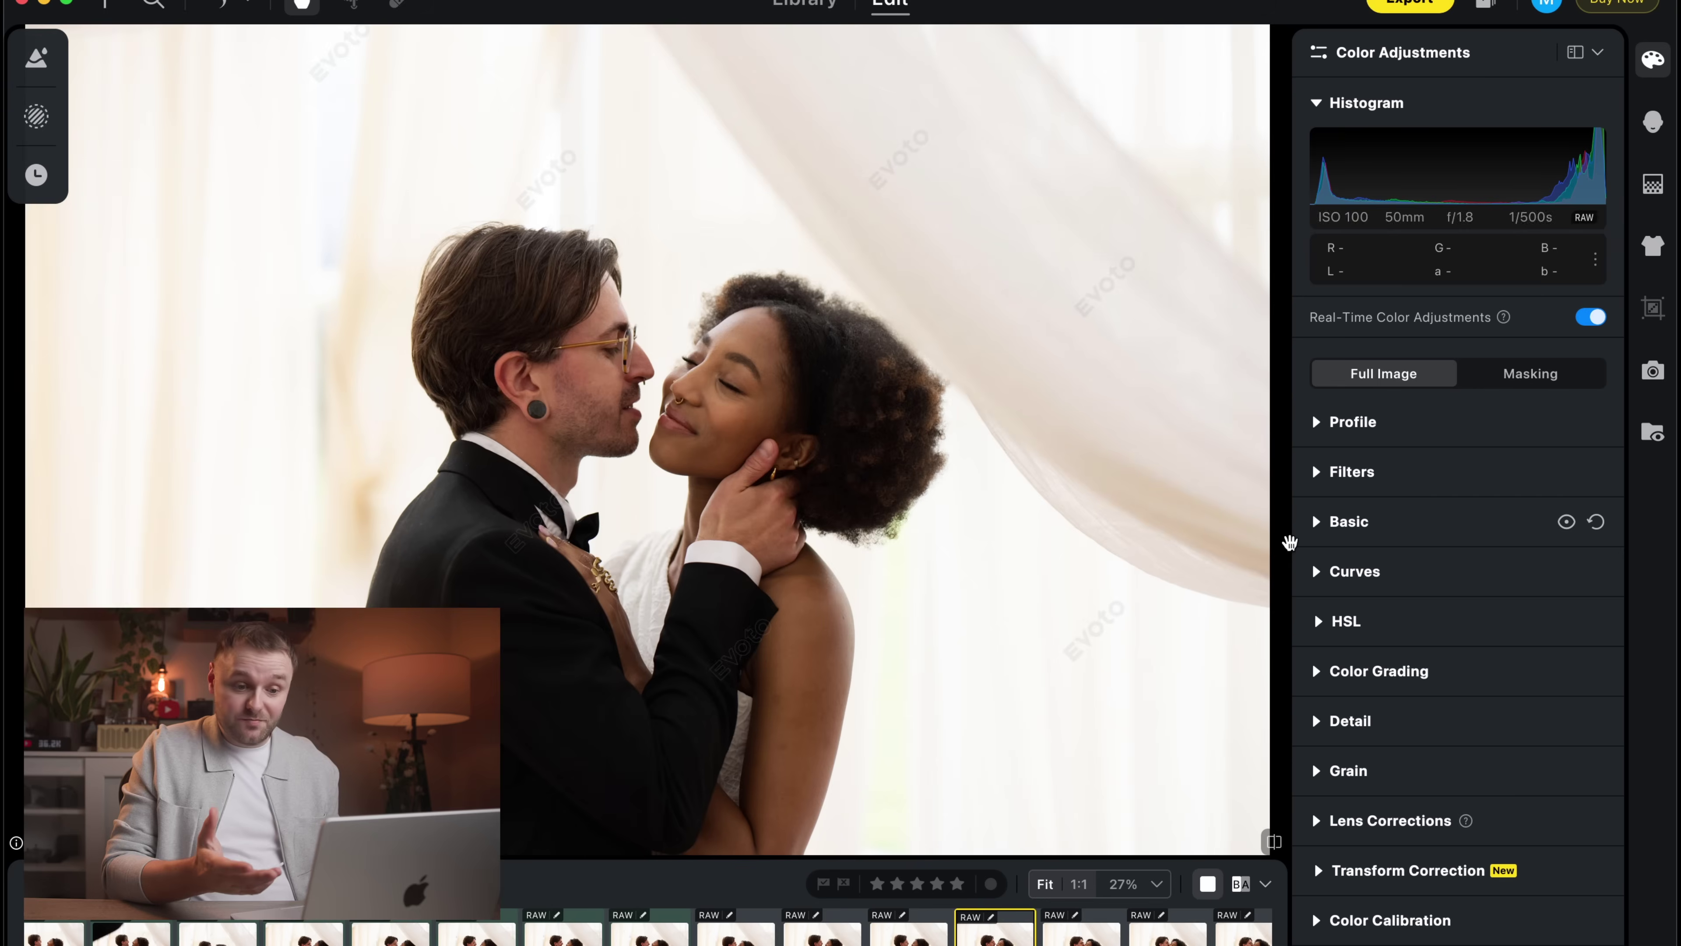
{"action": "key", "text": "Right"}
{"action": "key", "text": "Right"}
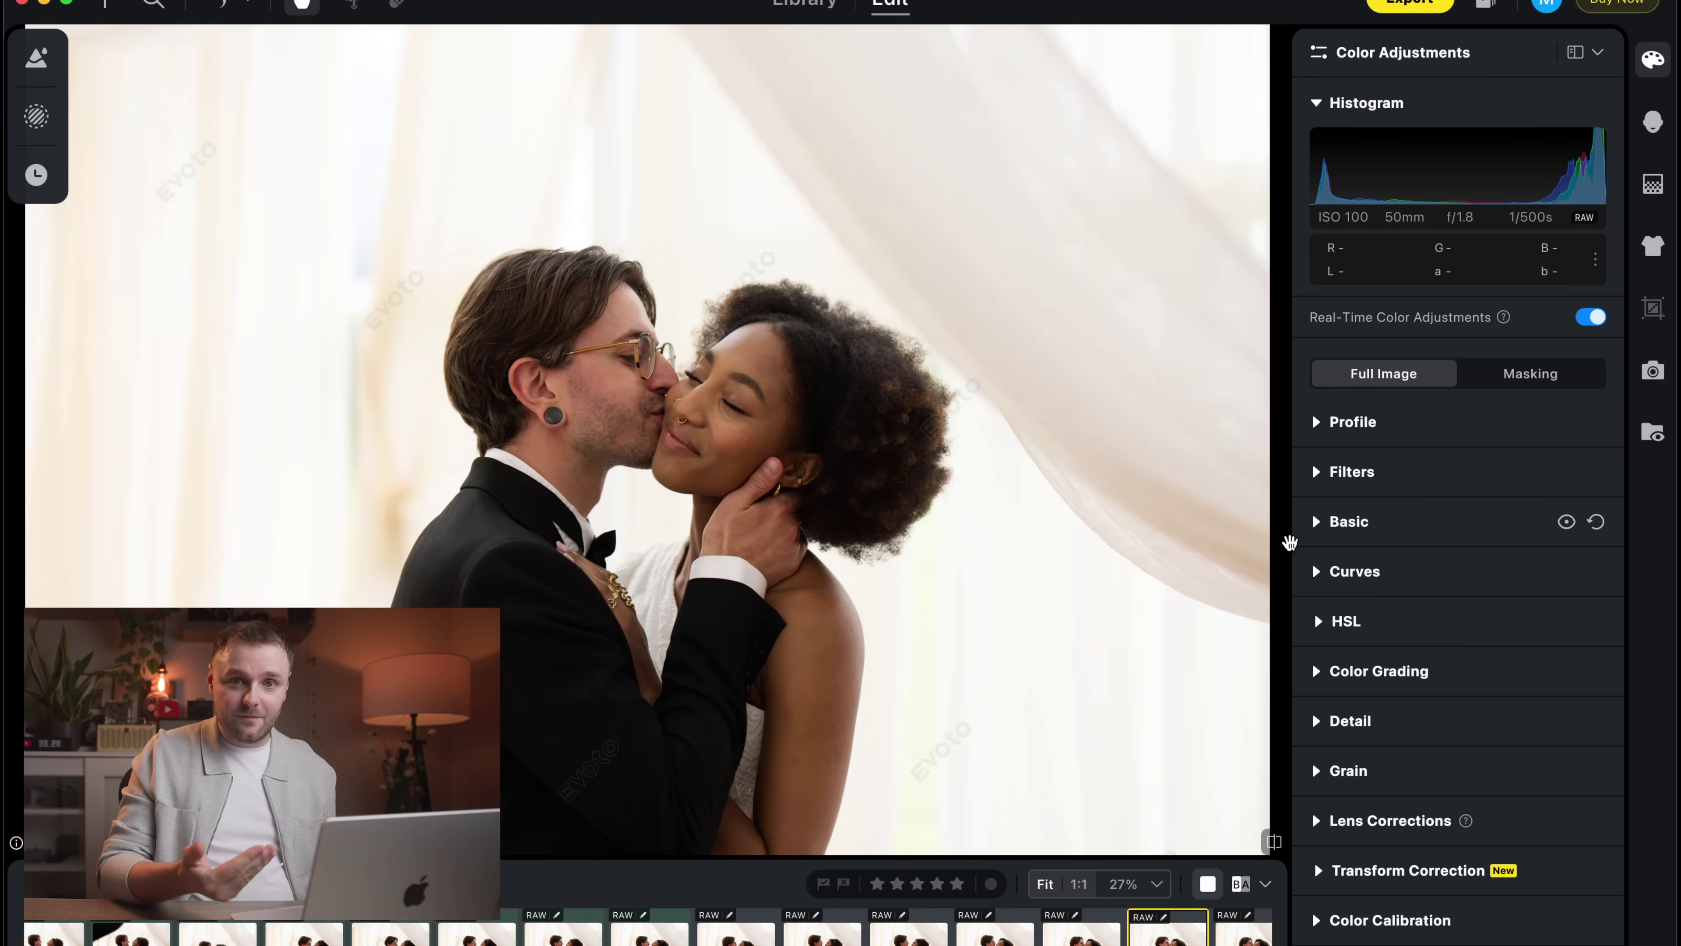
{"action": "key", "text": "Right"}
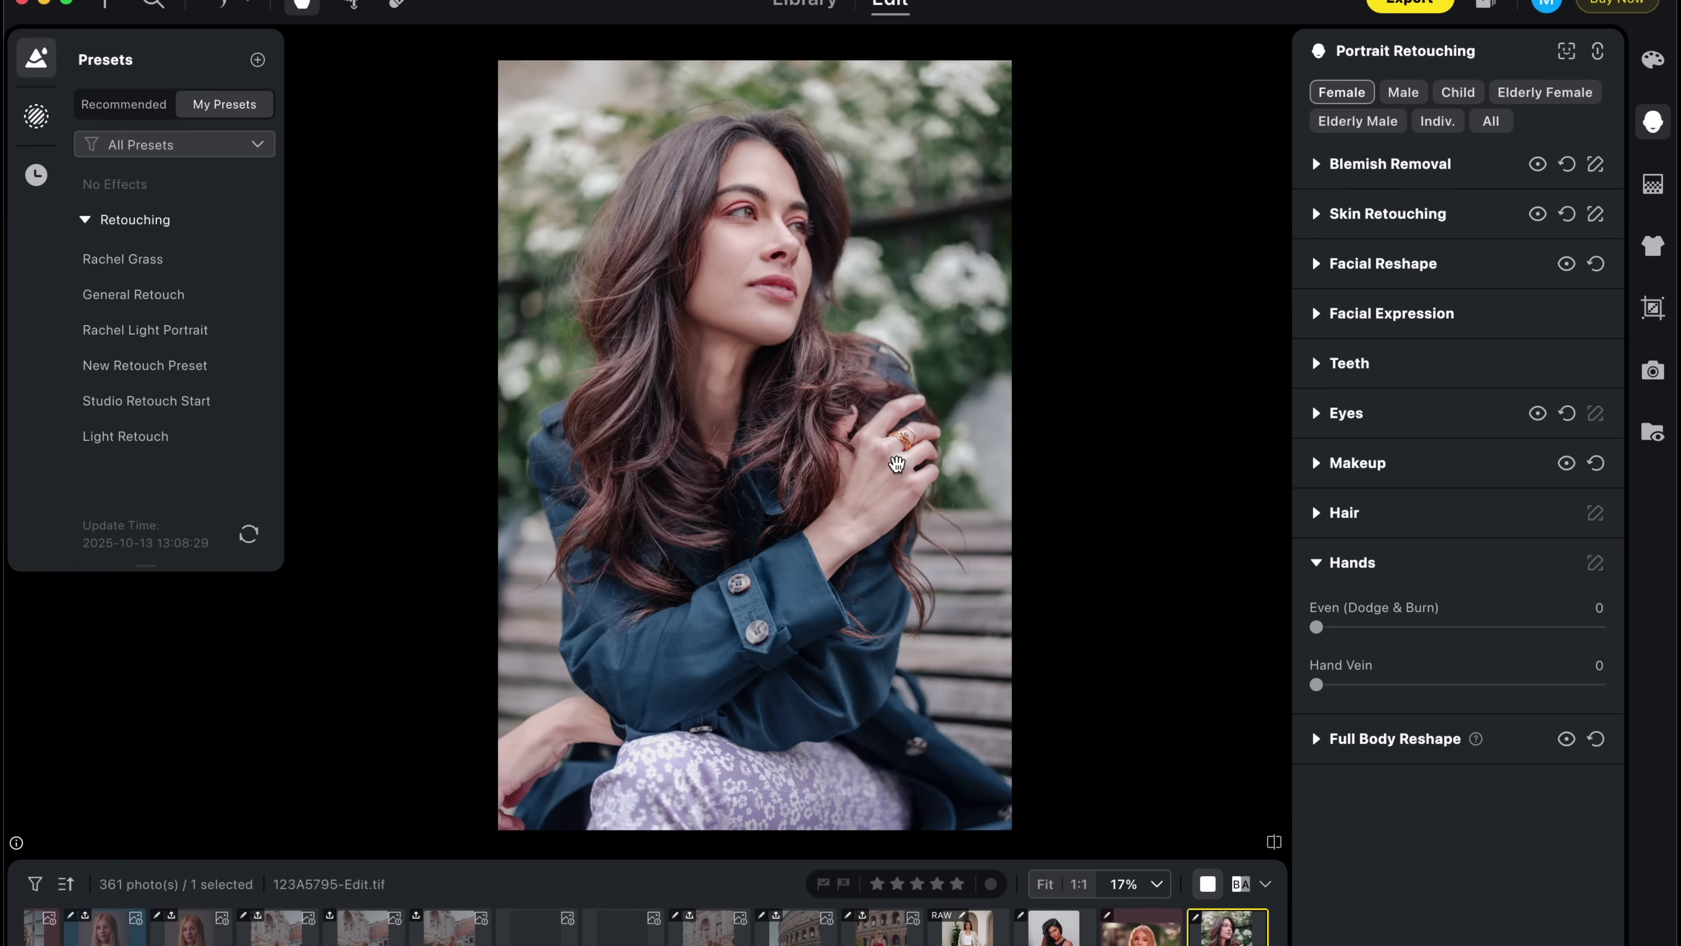
Step: Set Hand Vein to 54 and Even (Dodge & Burn) to 80, then compare before/after
{"action": "scroll", "coordinate": [911, 477], "scroll_direction": "up", "scroll_amount": 5}
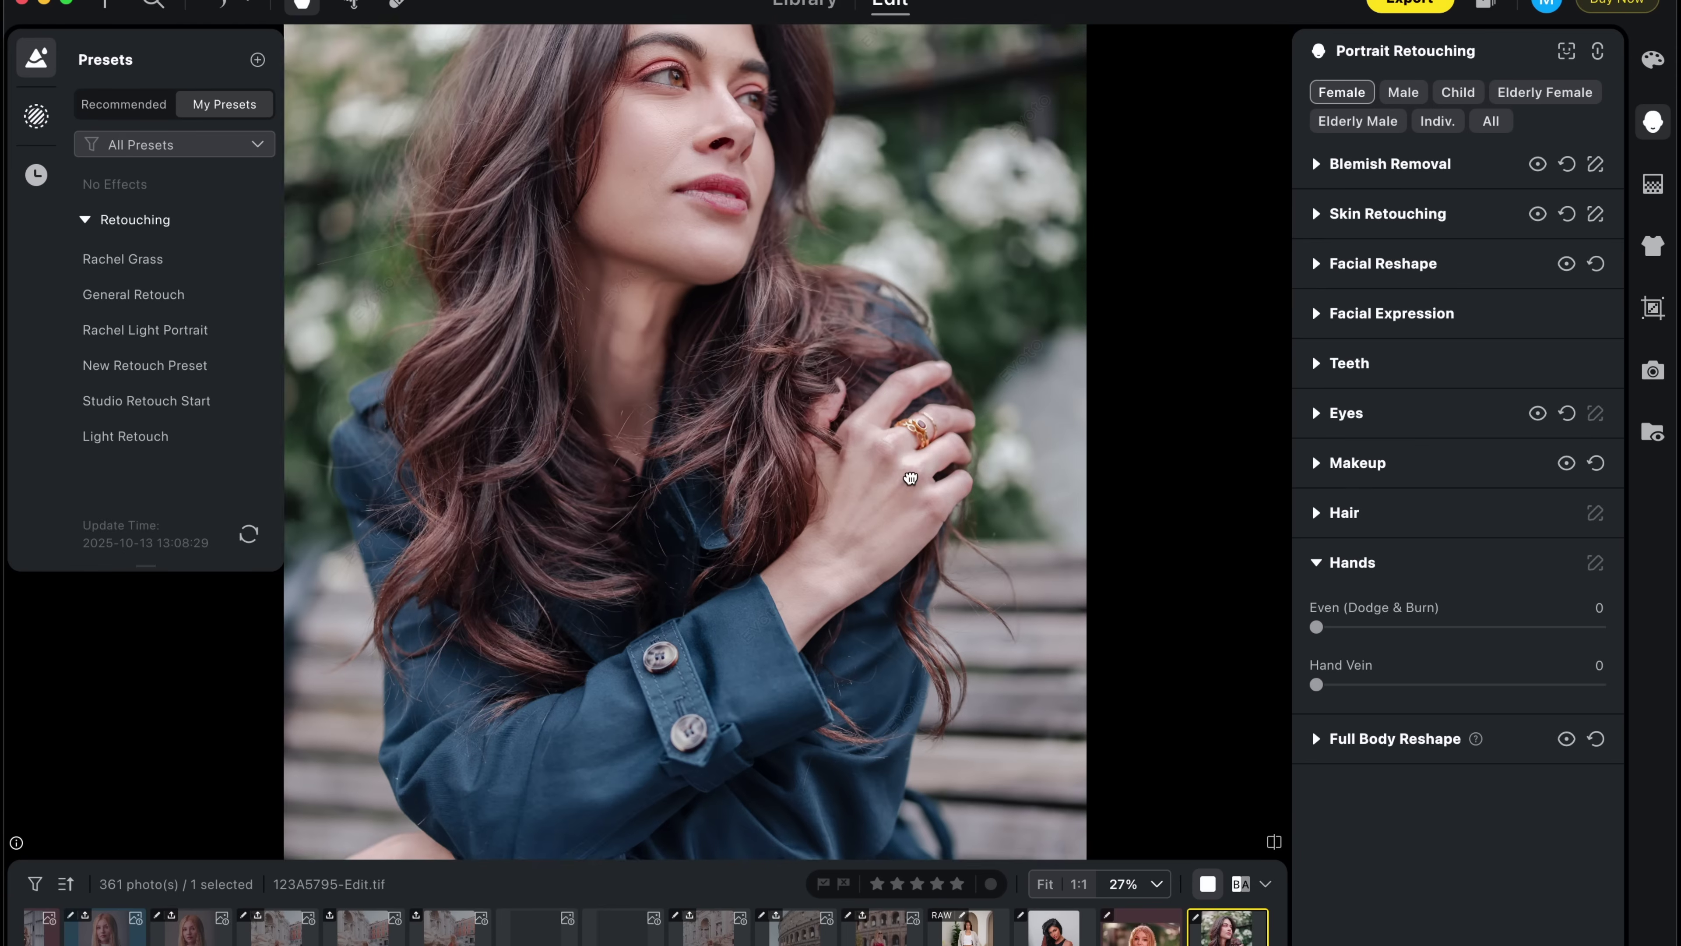
{"action": "left_click_drag", "start_coordinate": [1317, 686], "coordinate": [1595, 689]}
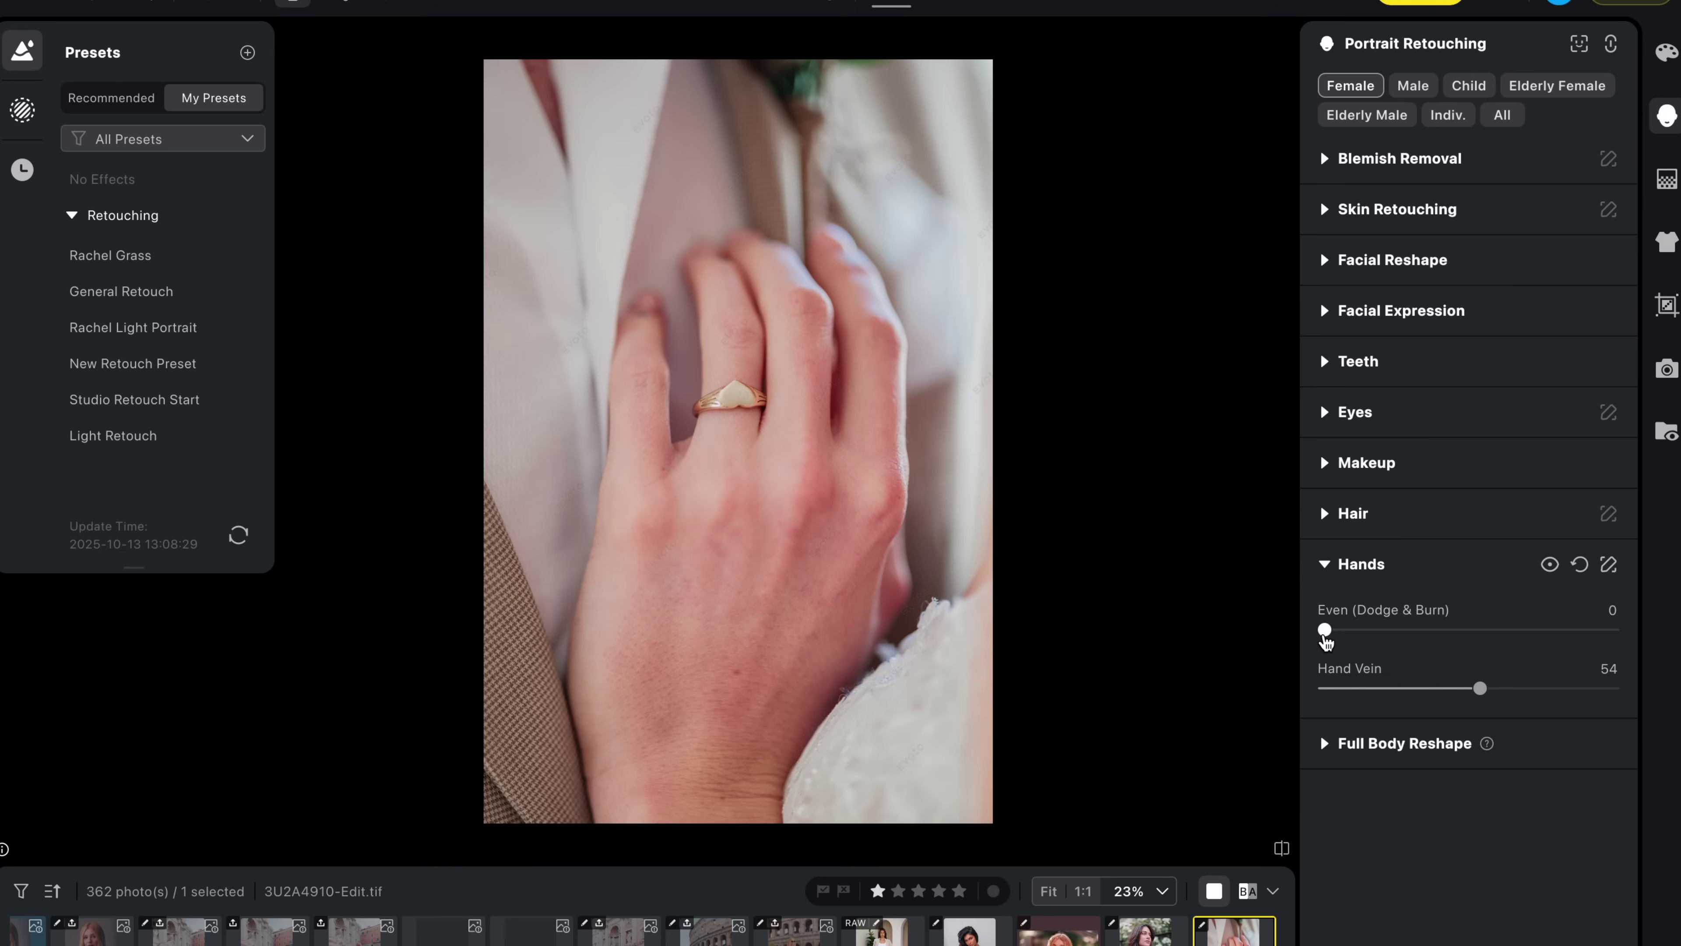
{"action": "left_click_drag", "start_coordinate": [1313, 628], "coordinate": [1555, 646]}
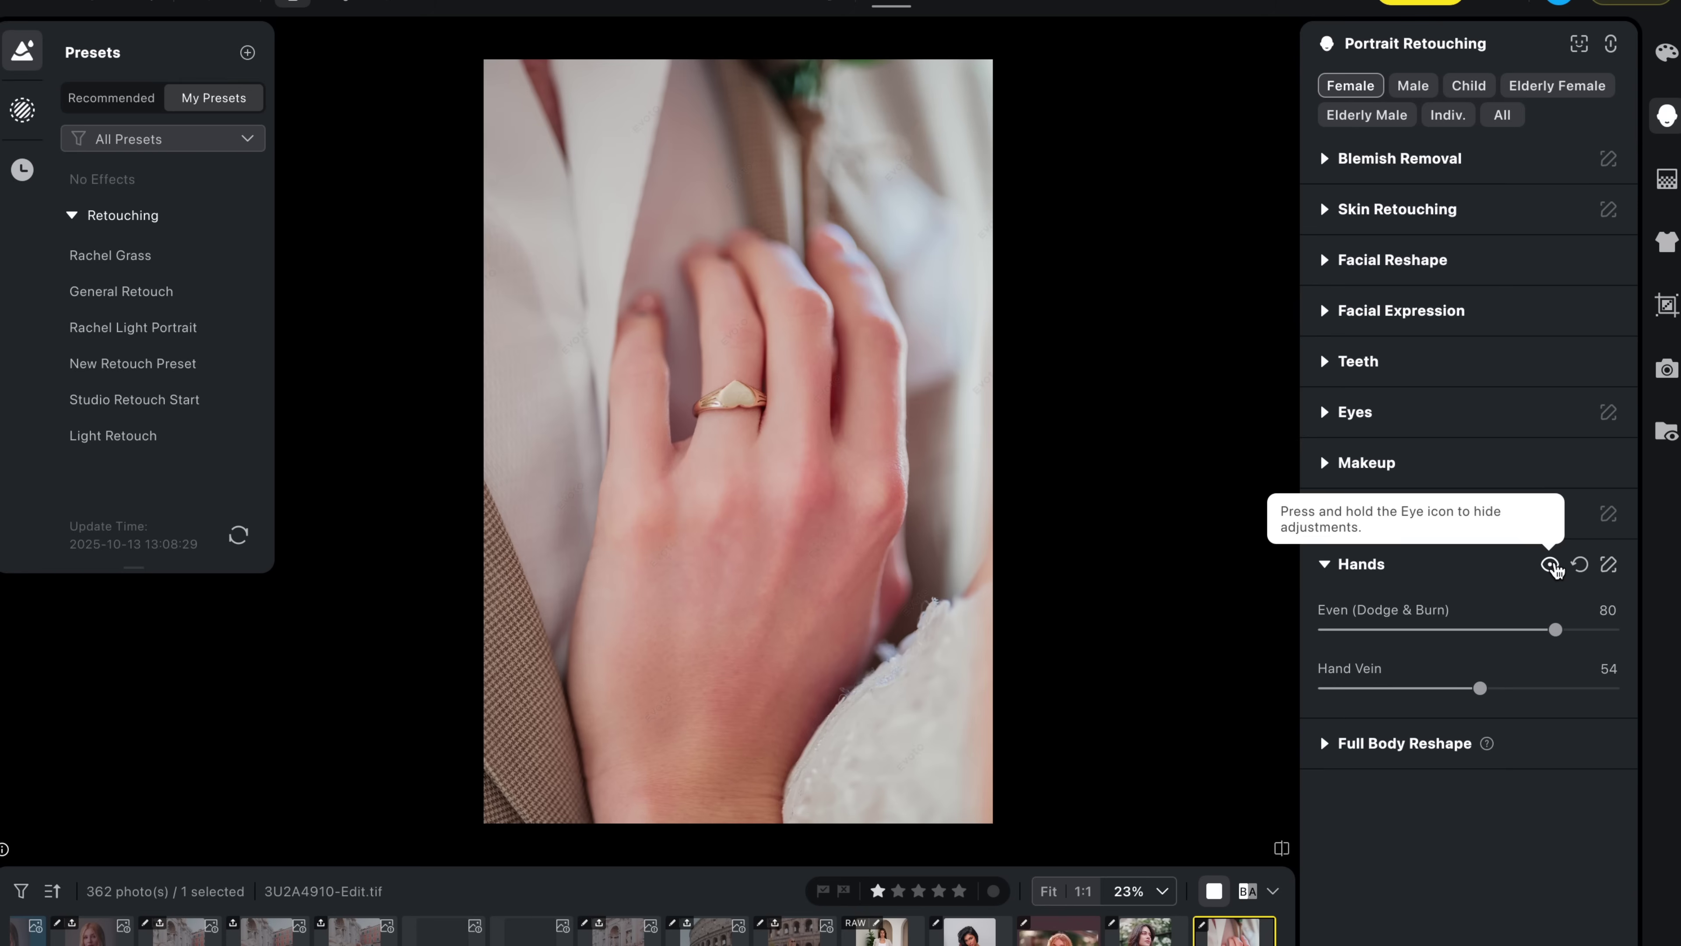
{"action": "left_click", "coordinate": [1554, 567]}
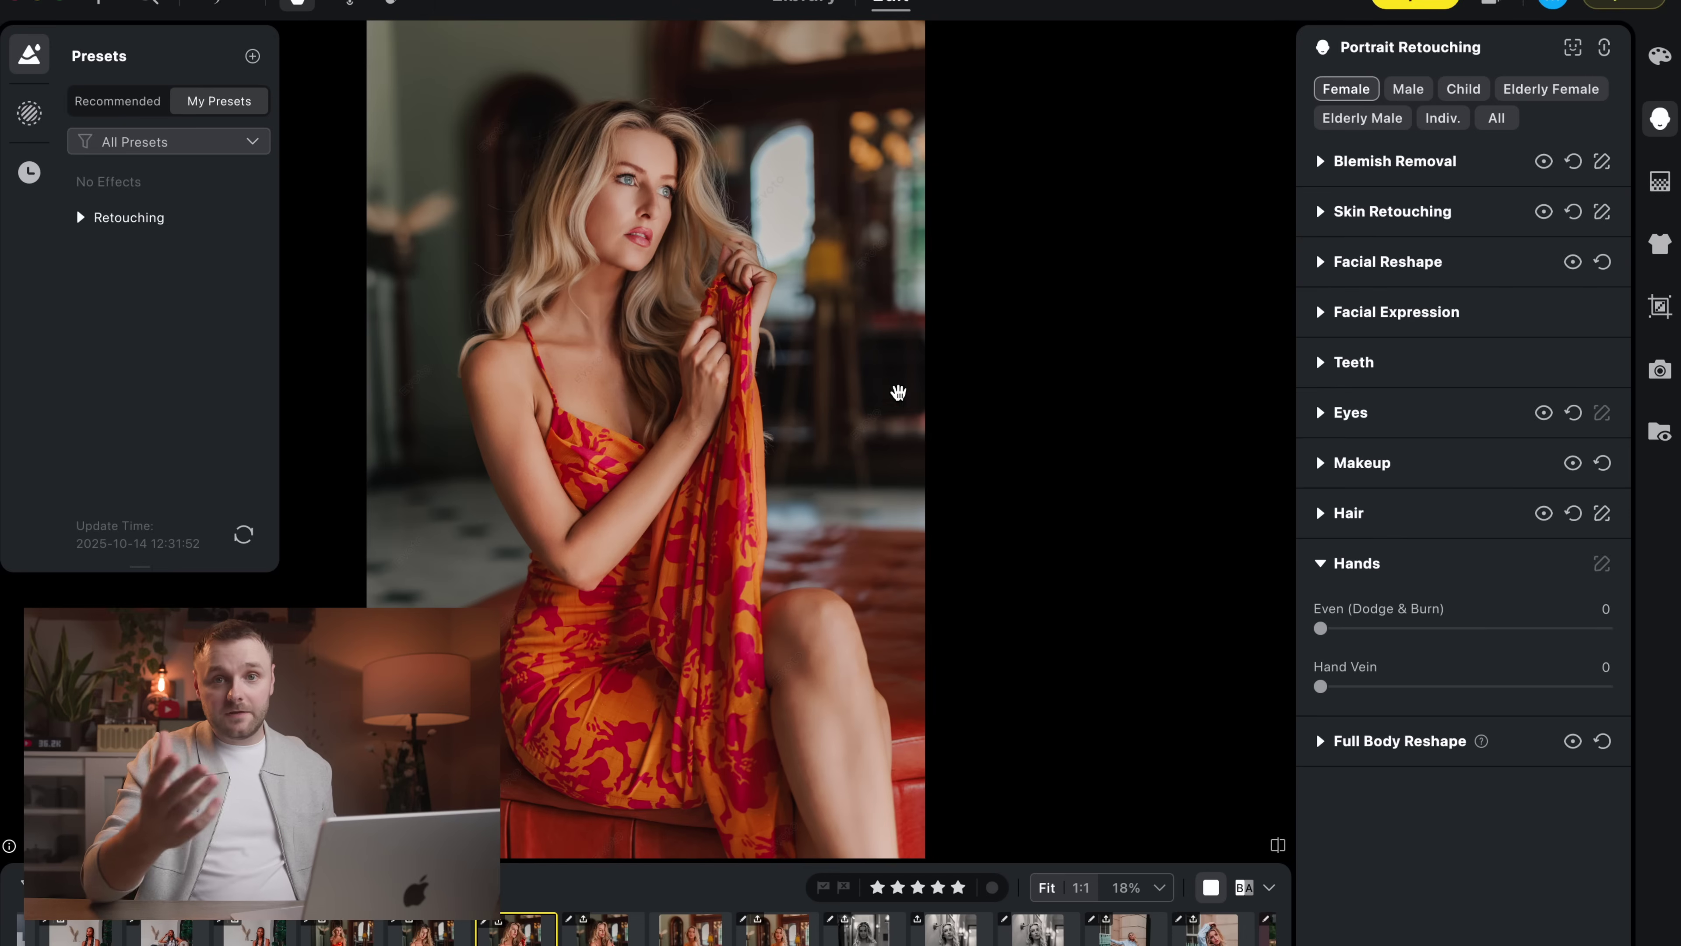
{"action": "scroll", "coordinate": [702, 391], "scroll_direction": "up", "scroll_amount": 3}
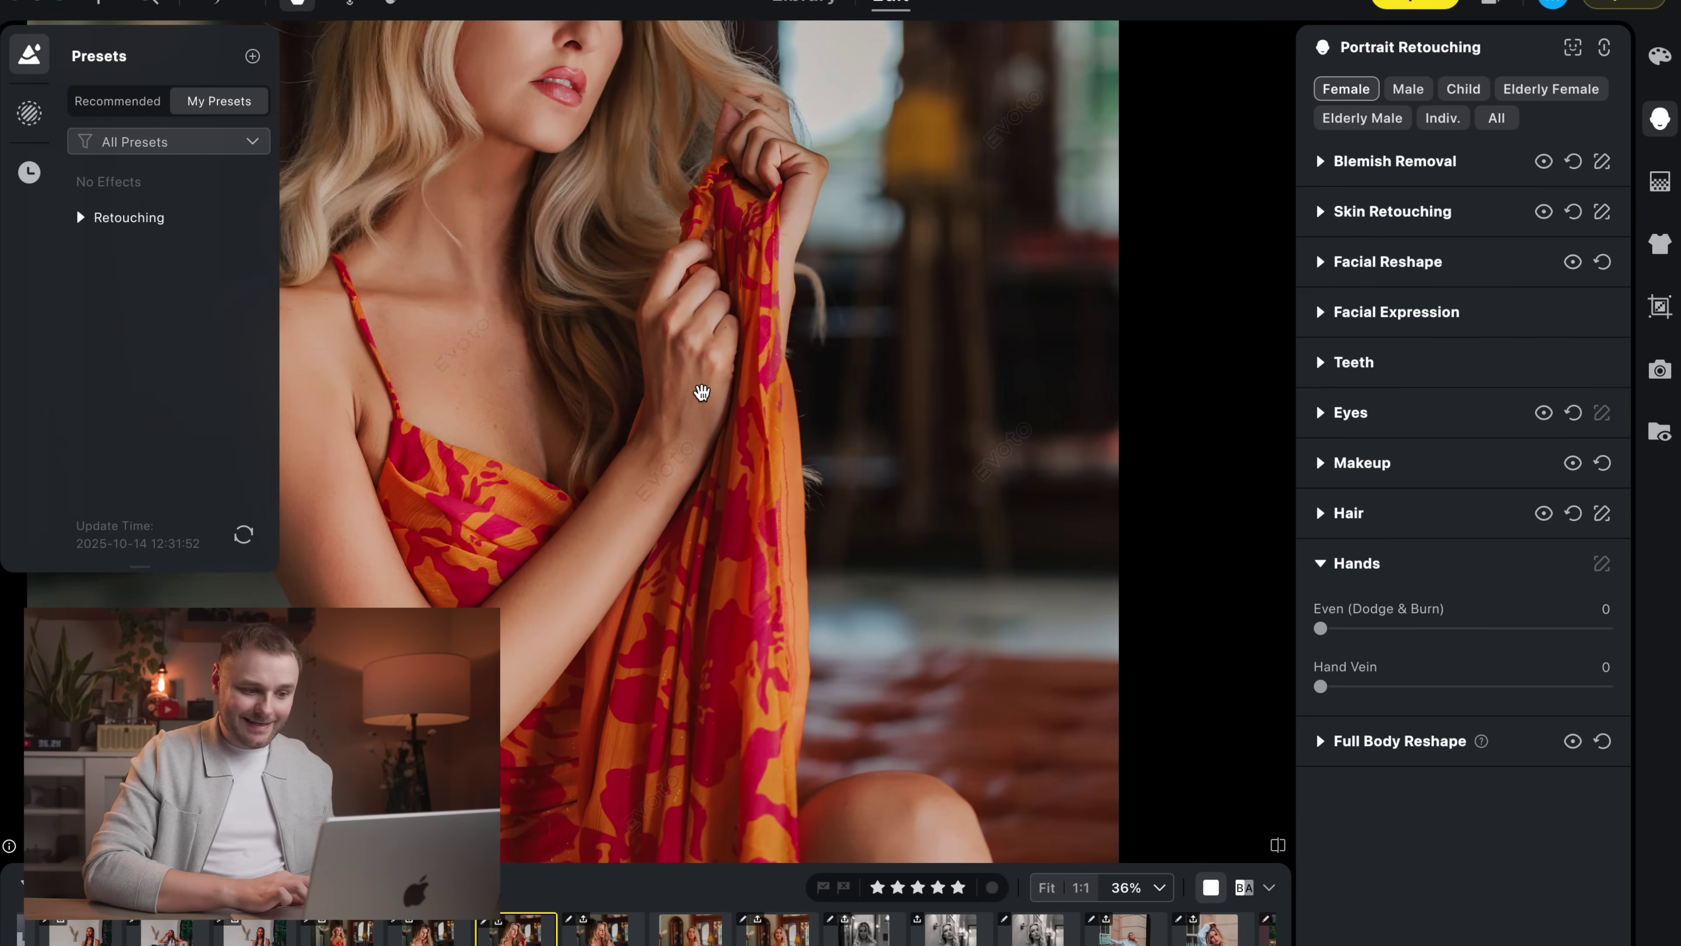
Step: Pan to her hand, set Hand Vein 69 and Even 44, and toggle retouching to compare
{"action": "scroll", "coordinate": [702, 392], "scroll_direction": "up", "scroll_amount": 2}
{"action": "left_click_drag", "start_coordinate": [686, 390], "coordinate": [905, 399]}
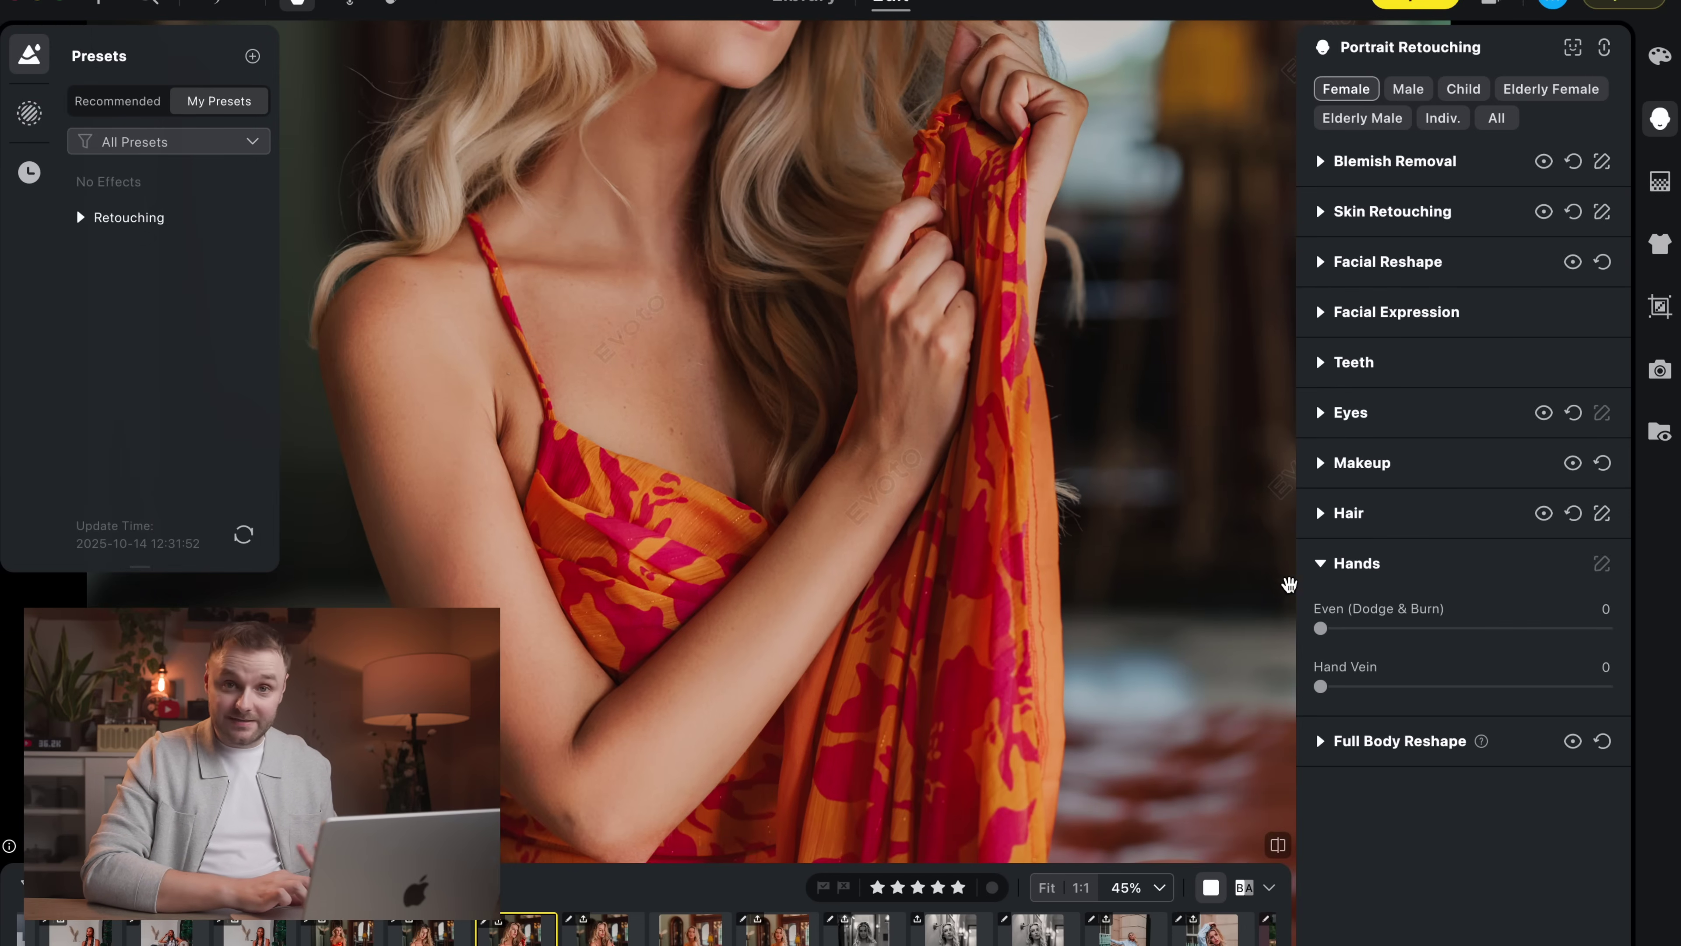
{"action": "left_click_drag", "start_coordinate": [1519, 693], "coordinate": [1519, 690]}
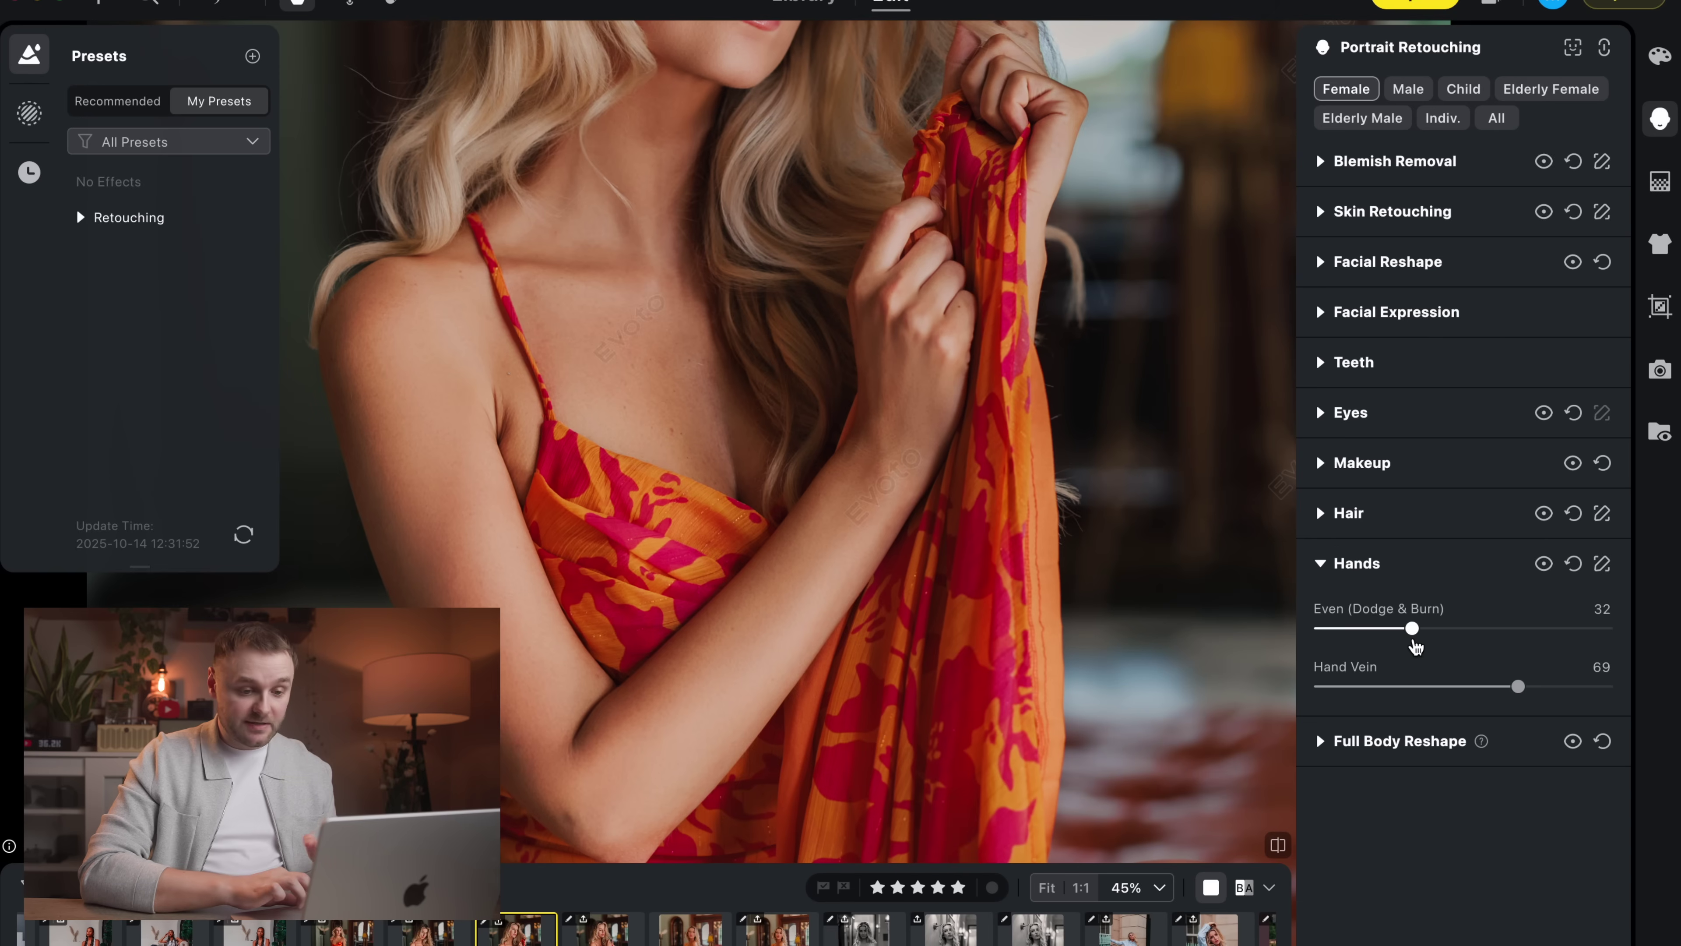
{"action": "left_click_drag", "start_coordinate": [1463, 644], "coordinate": [1448, 642]}
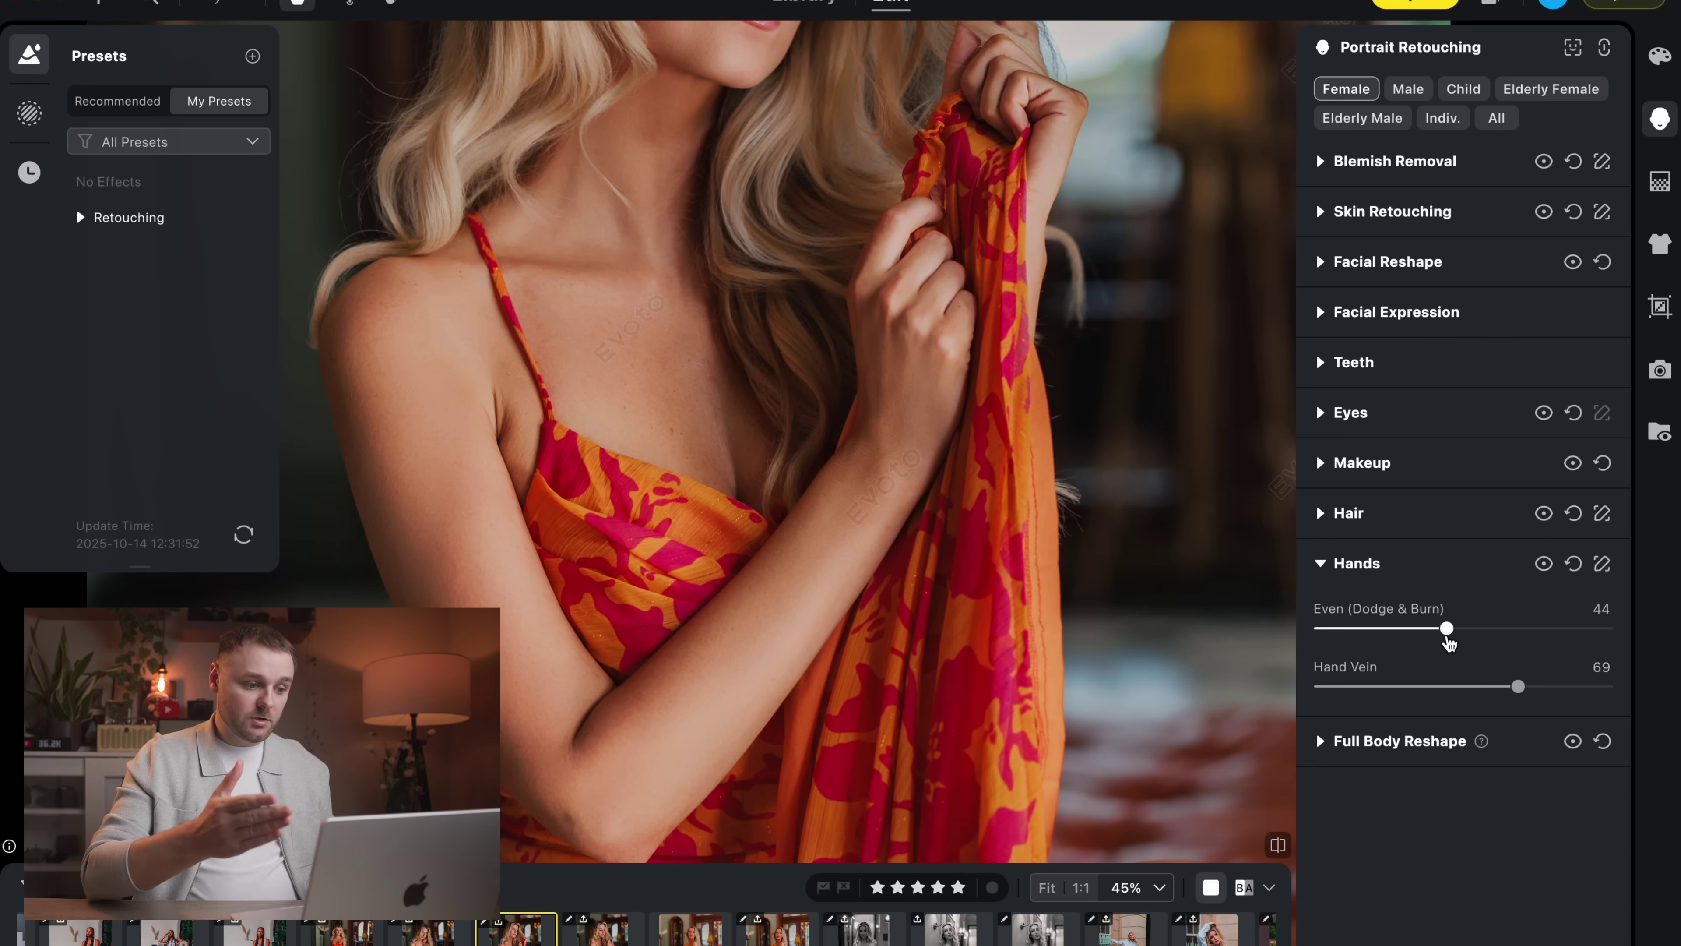
{"action": "left_click", "coordinate": [1547, 564]}
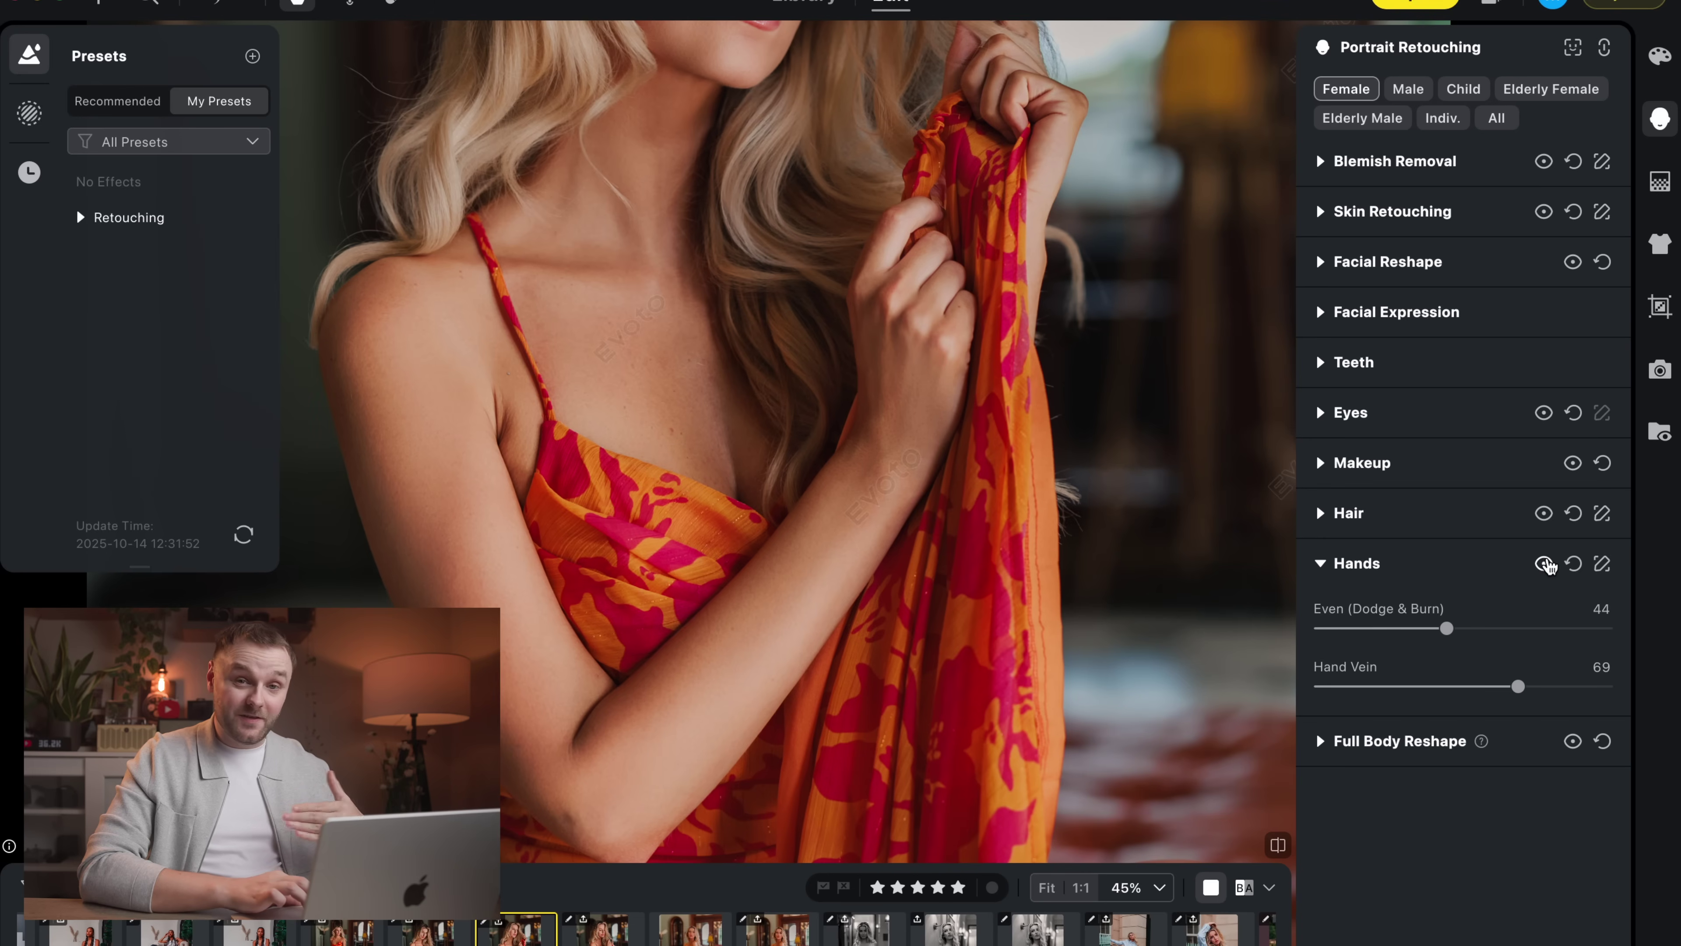
{"action": "left_click", "coordinate": [1546, 565]}
{"action": "left_click", "coordinate": [1546, 564]}
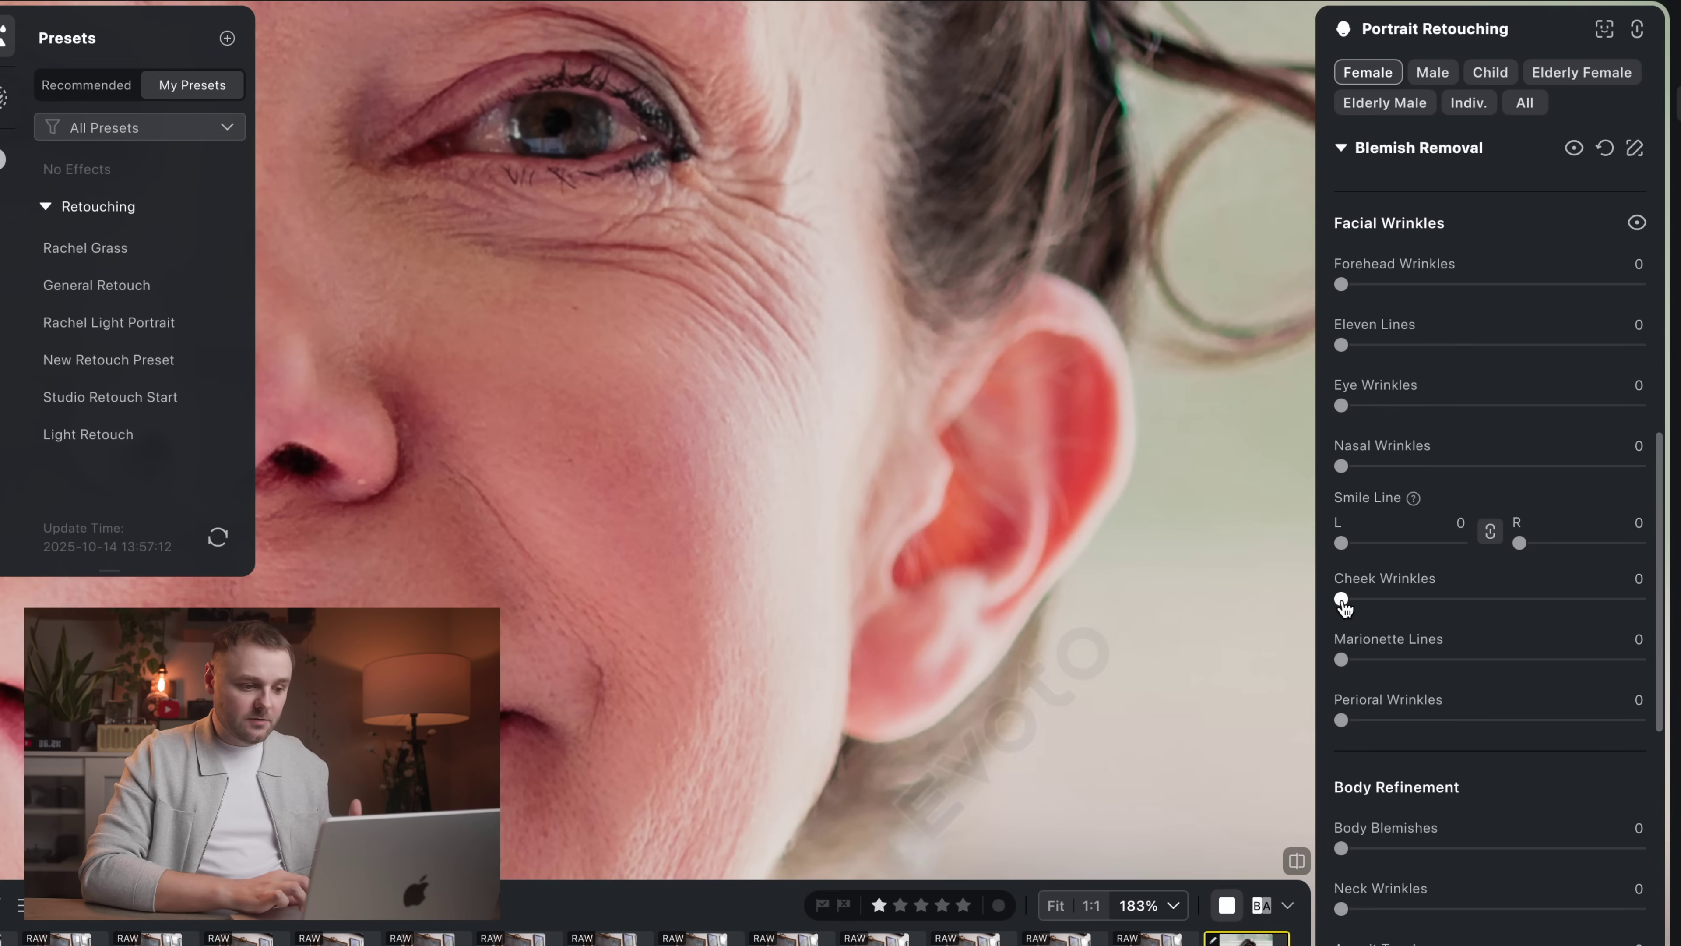
Step: Raise Cheek Wrinkles to 59 to soften the older woman's cheek lines
{"action": "left_click_drag", "start_coordinate": [1343, 600], "coordinate": [1520, 621]}
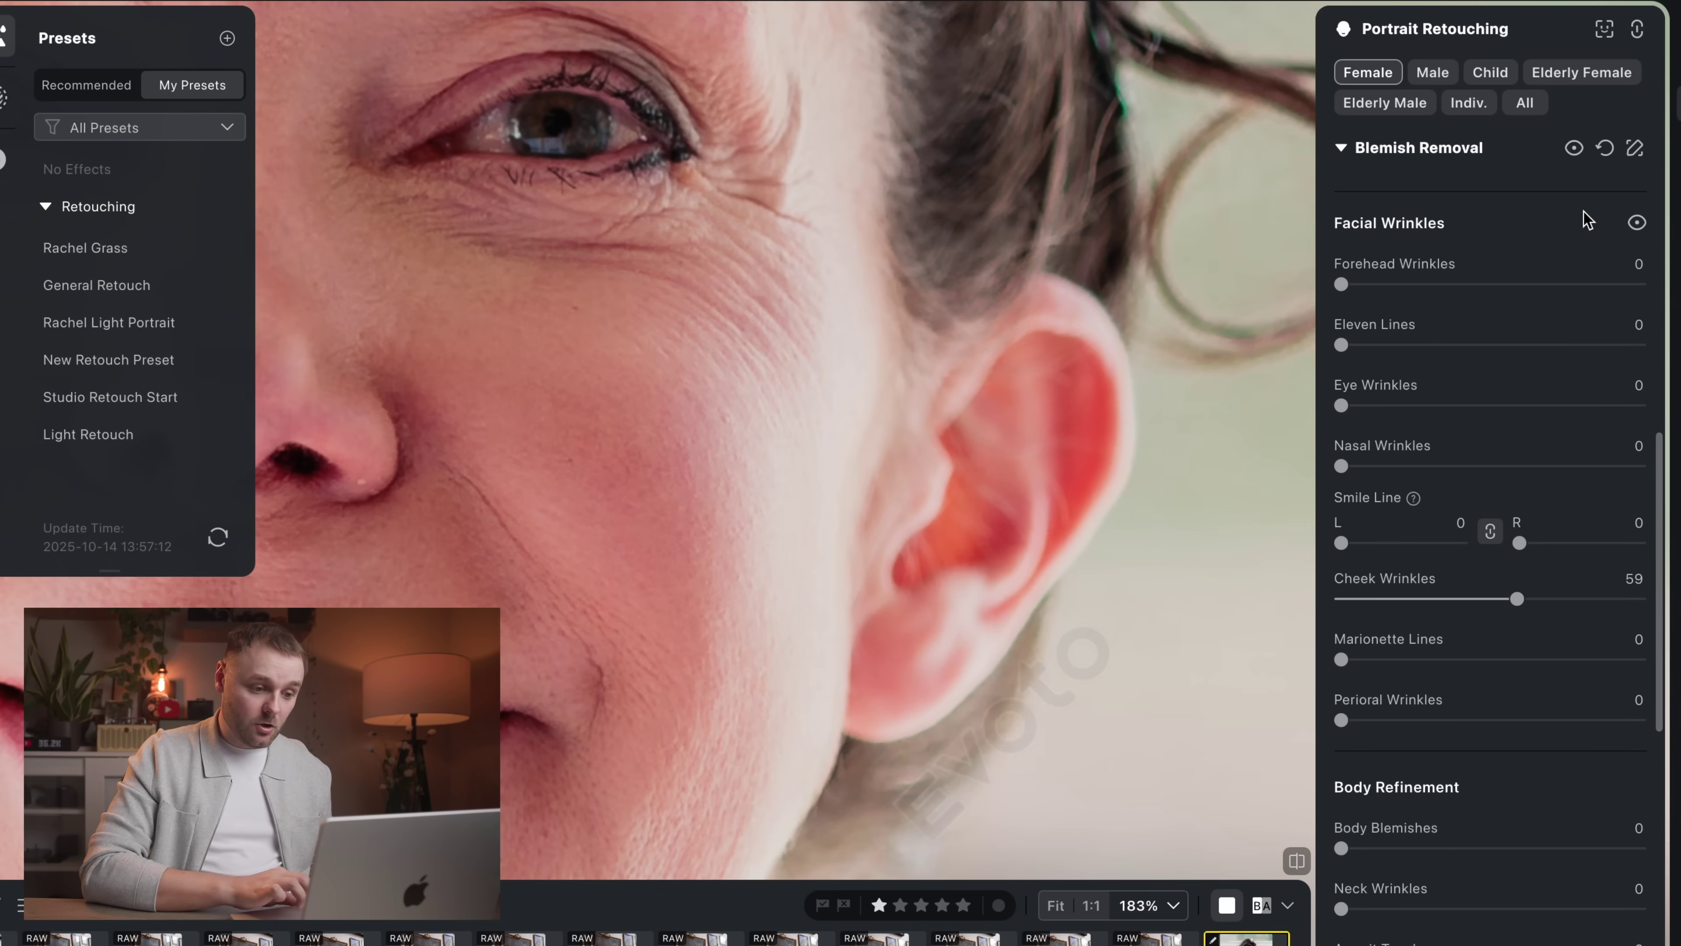
{"action": "left_click", "coordinate": [1574, 150]}
{"action": "left_click", "coordinate": [1575, 150]}
{"action": "left_click", "coordinate": [1574, 150]}
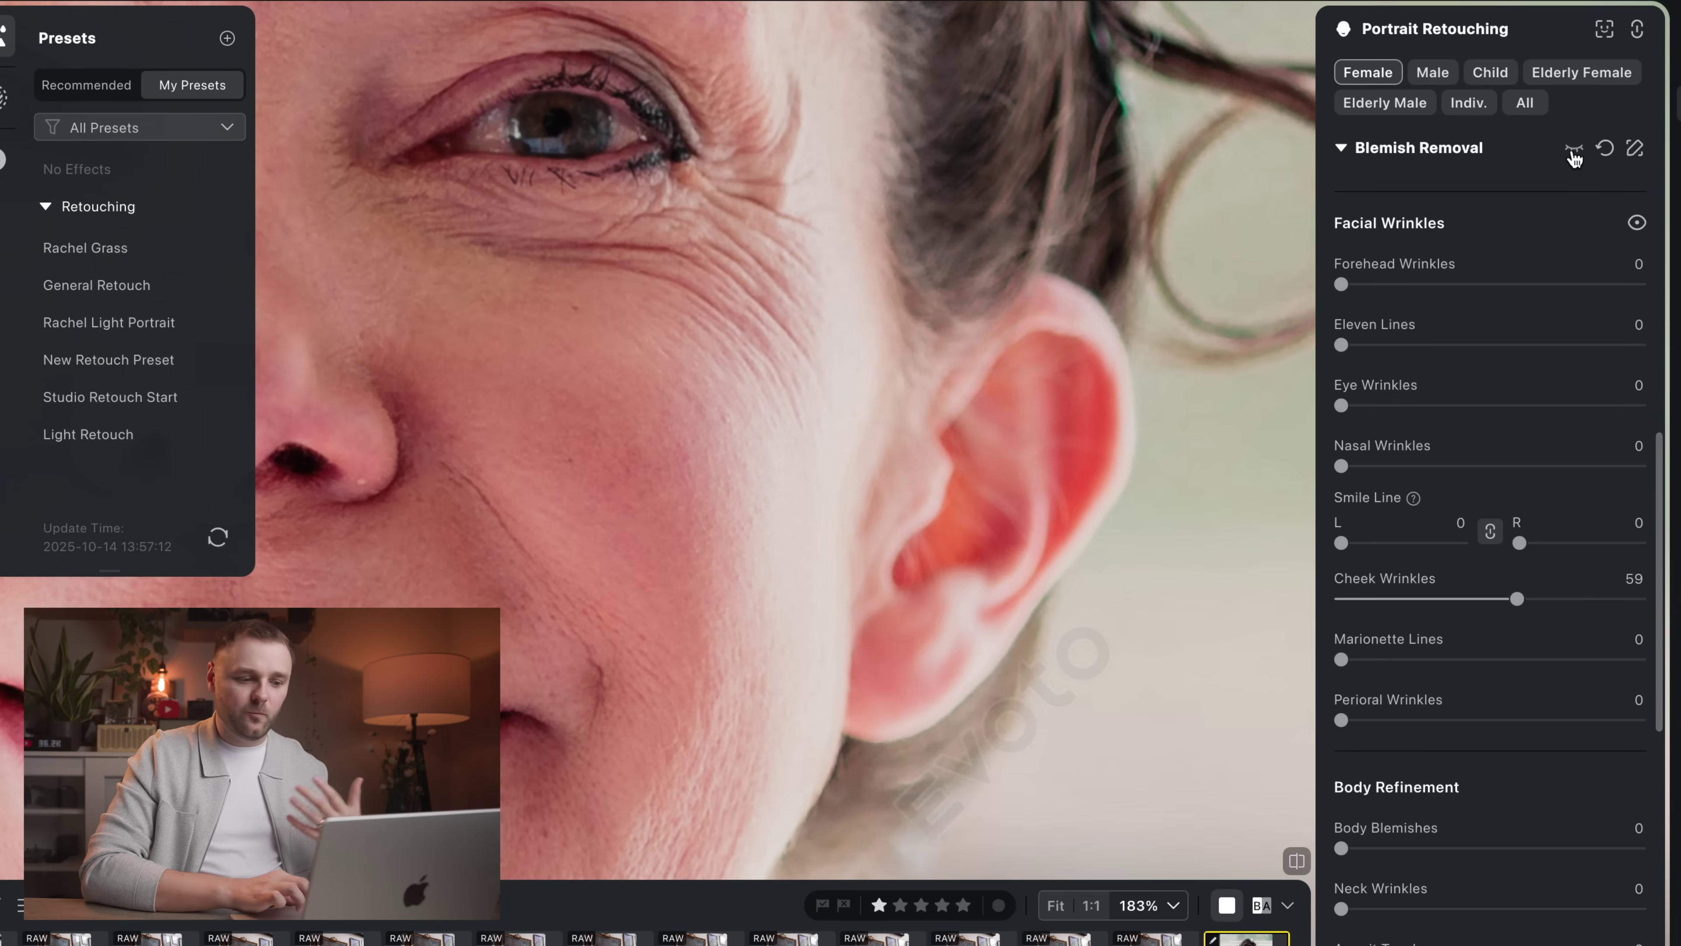